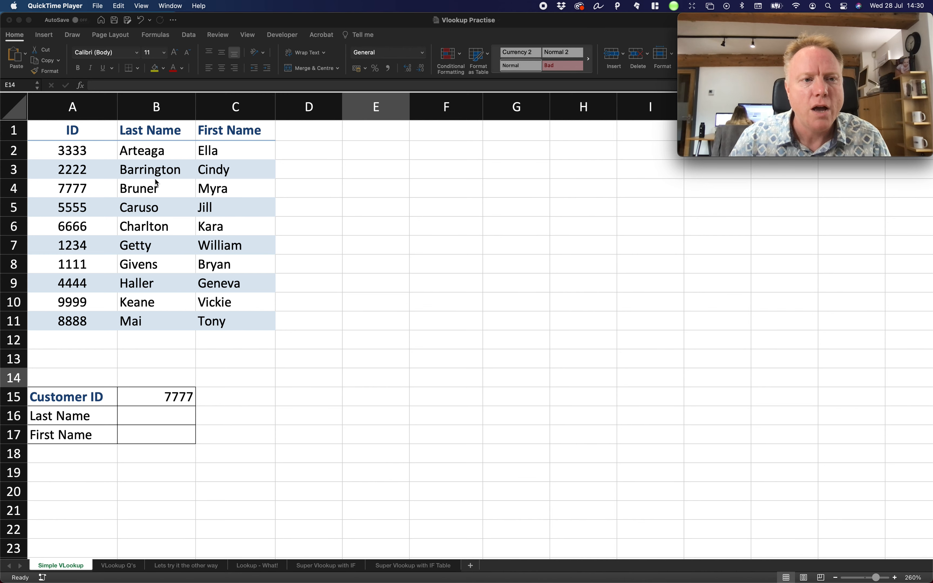
pyautogui.click(80, 165)
pyautogui.click(77, 154)
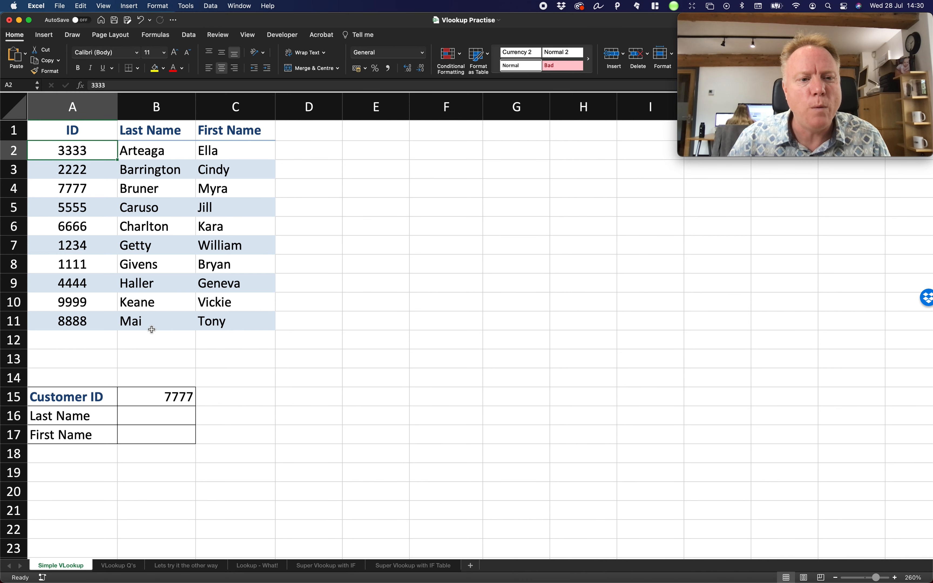
pyautogui.click(160, 226)
pyautogui.moveTo(67, 154); pyautogui.dragTo(241, 317)
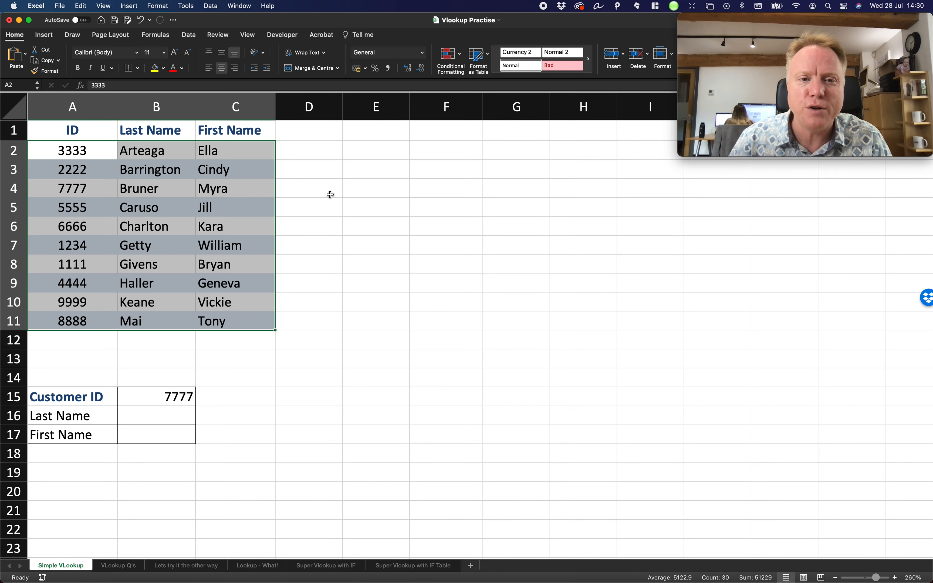
pyautogui.click(304, 186)
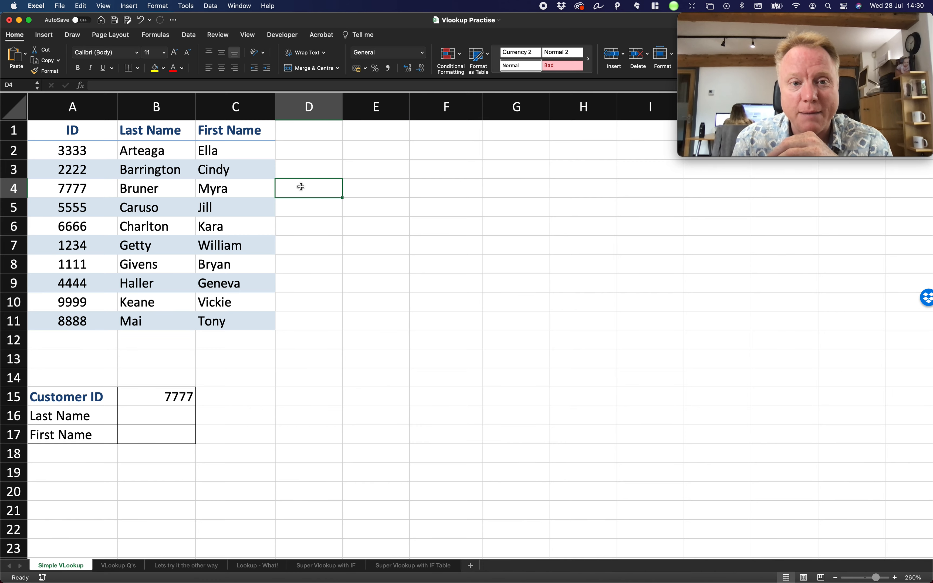
# Name the customer data range A2:C11 IDS_TO_NAMES, leaving out the header row
pyautogui.moveTo(68, 155); pyautogui.dragTo(225, 321)
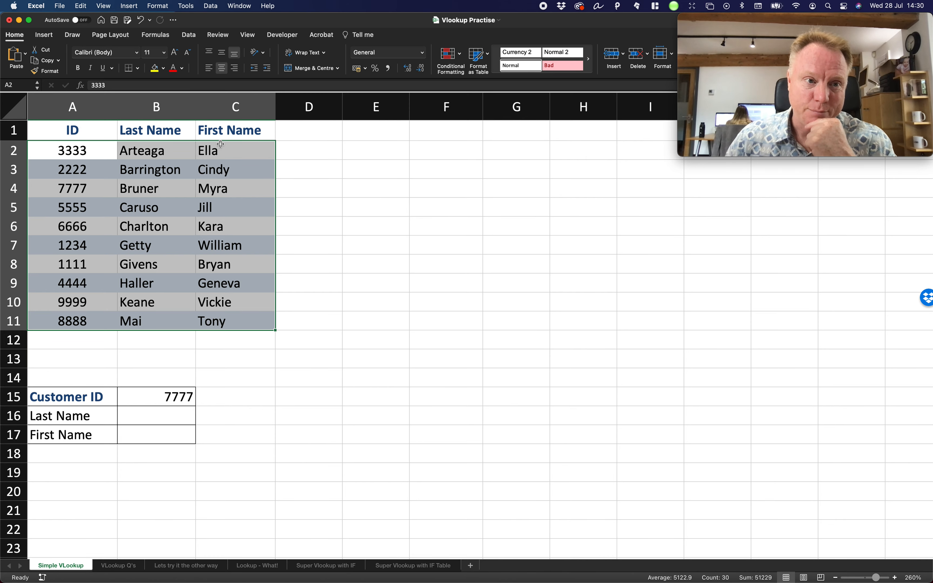
pyautogui.click(19, 84)
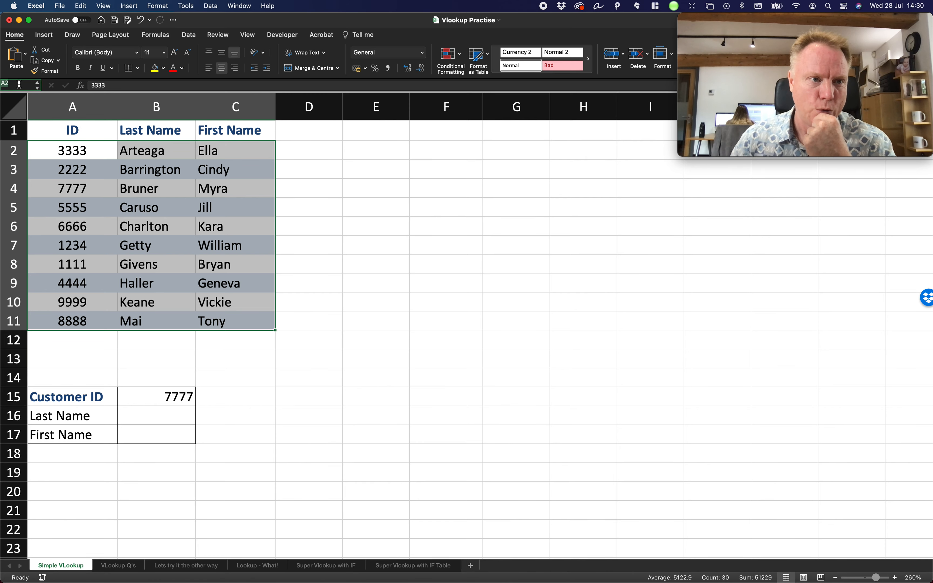
pyautogui.write('IDS')
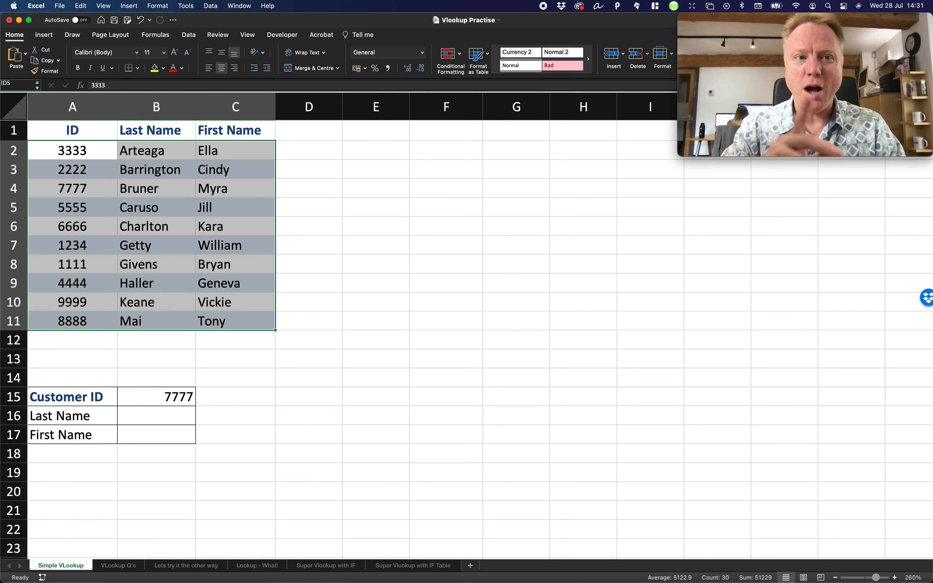
pyautogui.write('_')
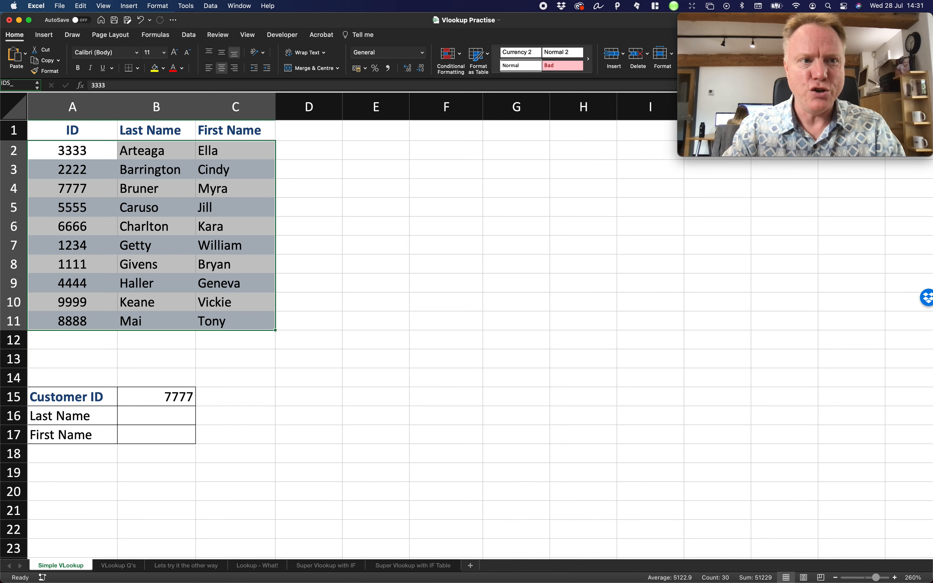
pyautogui.write('TO_')
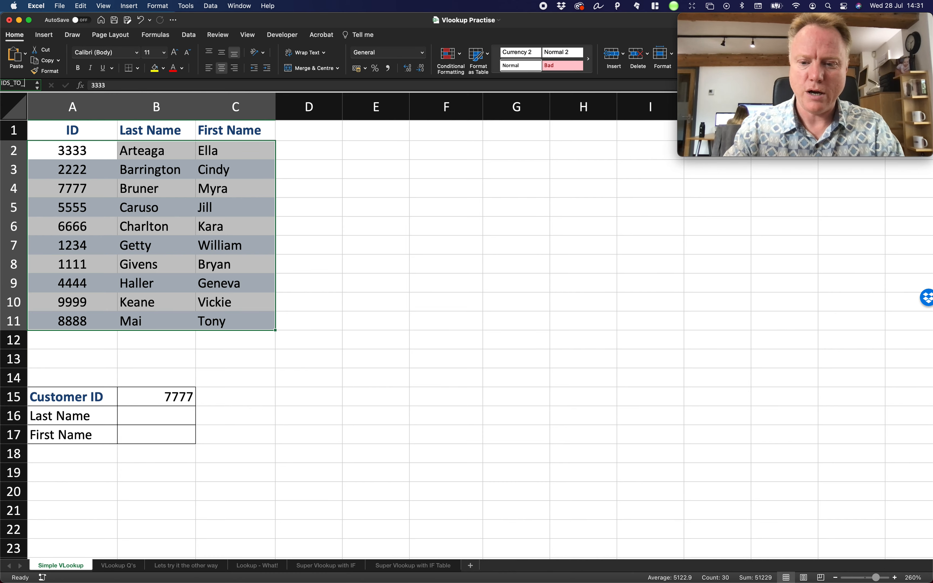
pyautogui.write('NAMES')
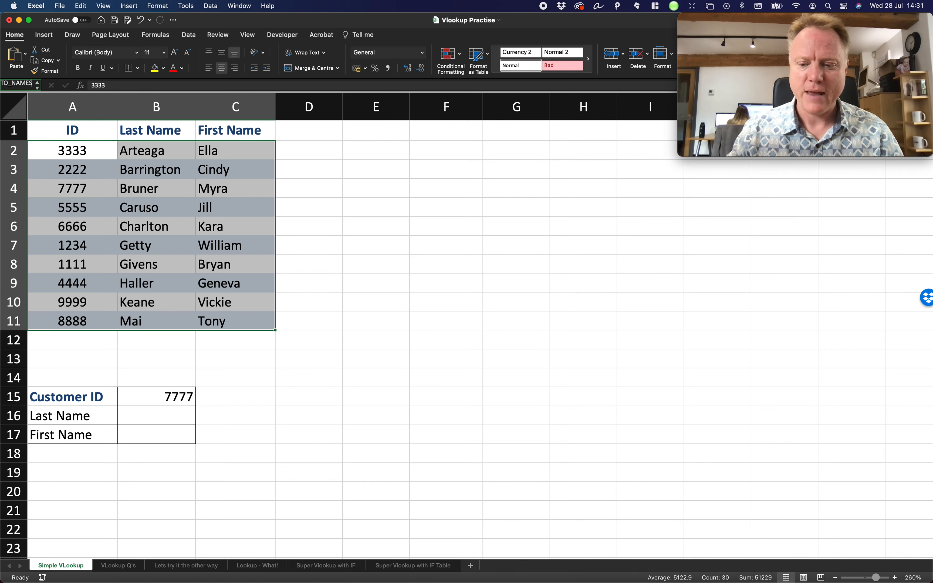
pyautogui.press('Return')
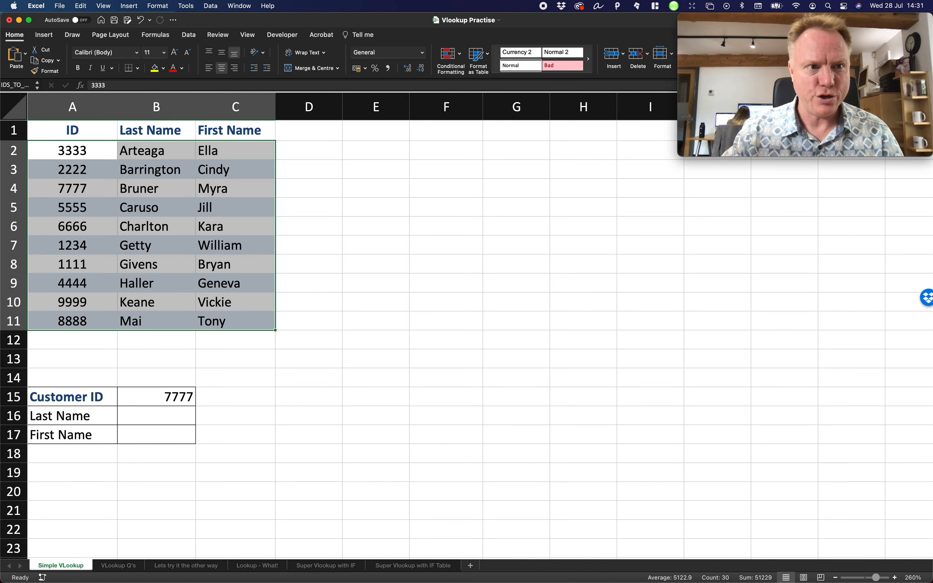
# Recall the named range IDS_TO_NAMES from elsewhere on the Simple VLookup sheet to check which cells it covers
pyautogui.click(37, 87)
pyautogui.click(37, 98)
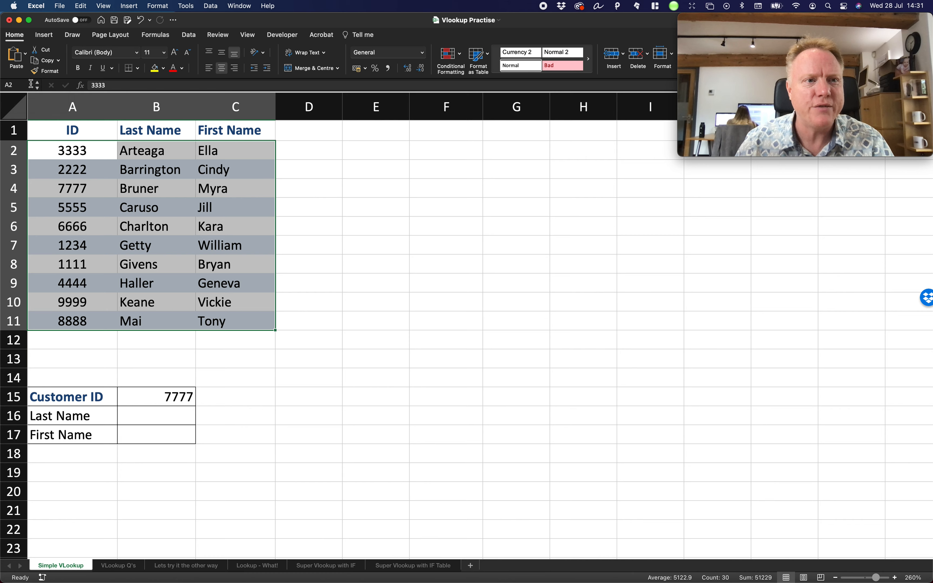
pyautogui.click(335, 175)
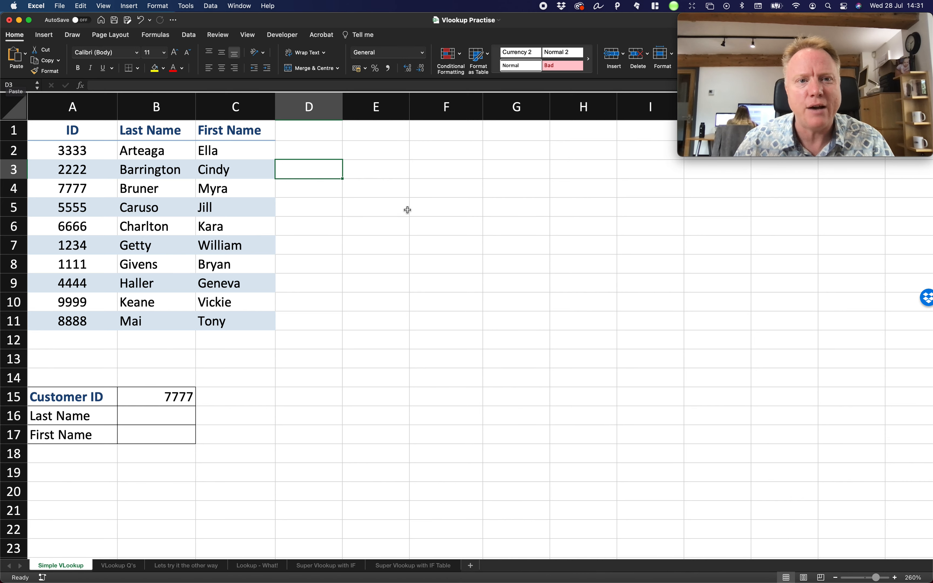
pyautogui.click(458, 261)
pyautogui.click(431, 323)
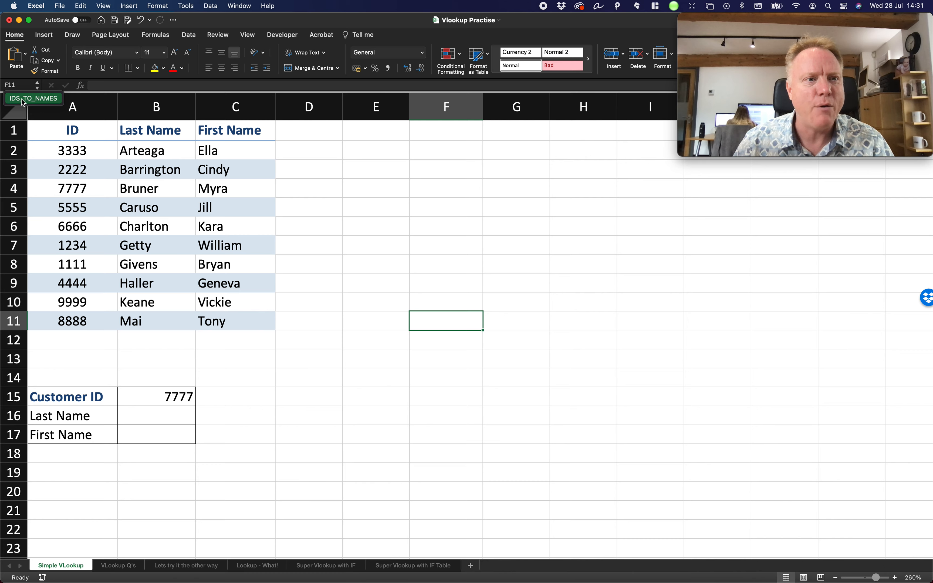
pyautogui.click(28, 100)
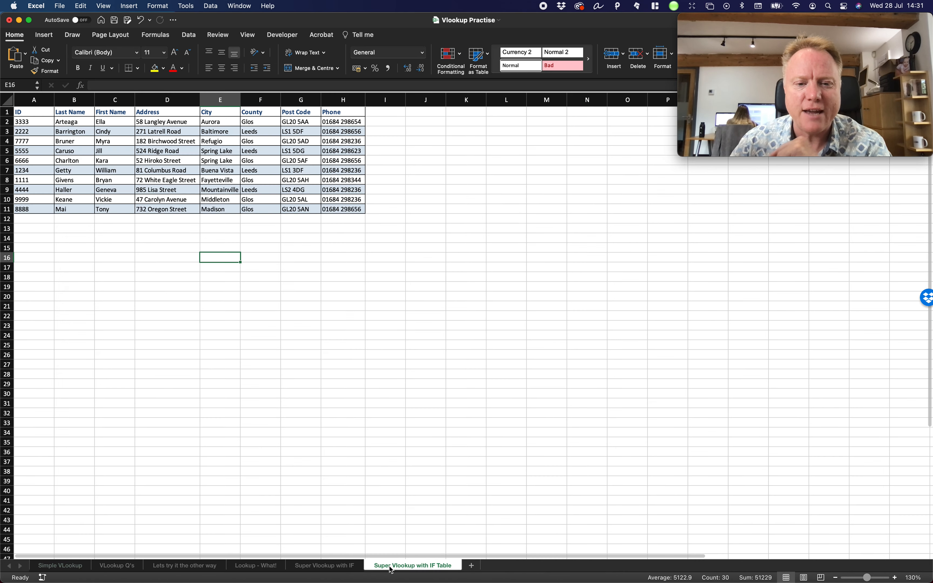
# Go to the Super Vlookup with IF Table sheet and return to the customer data through the IDS_TO_NAMES range
pyautogui.click(387, 566)
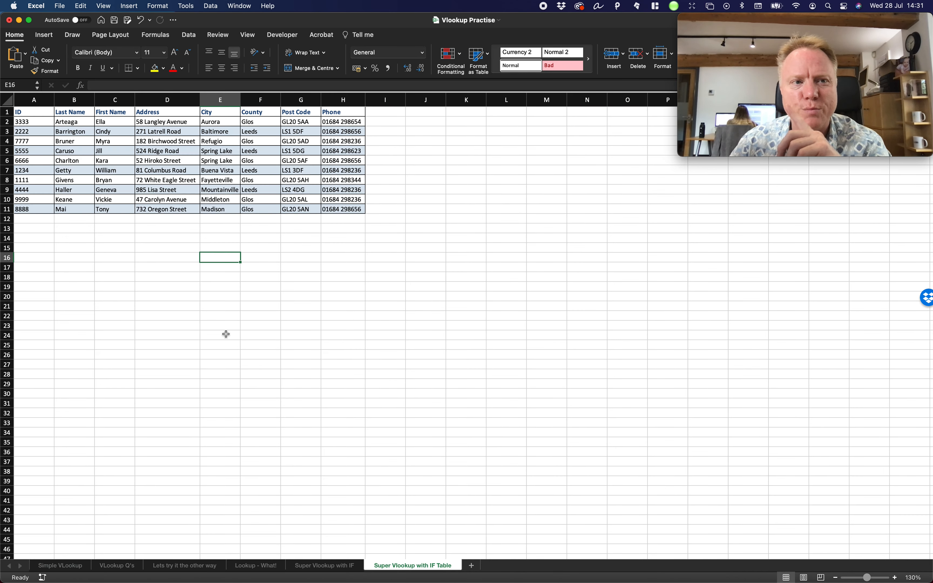
pyautogui.click(37, 88)
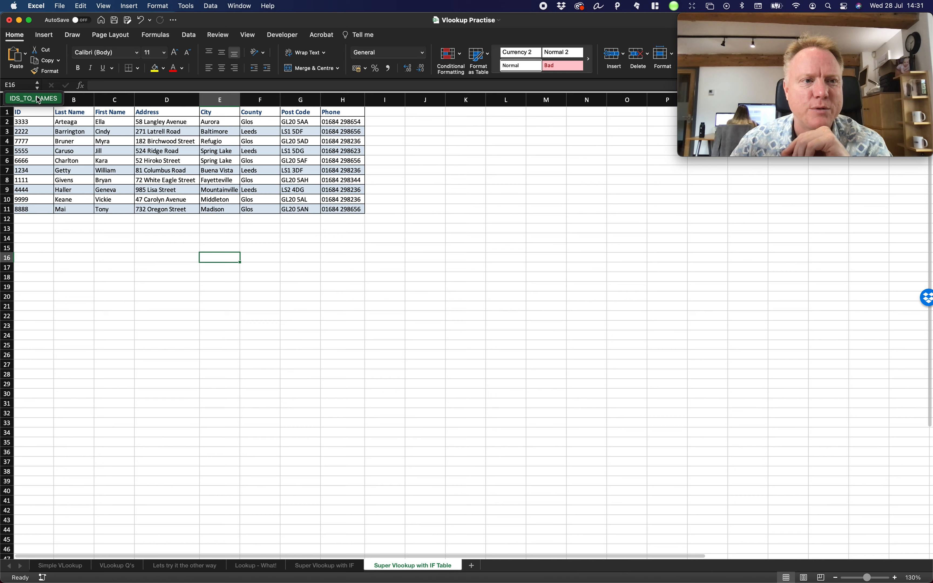
pyautogui.click(38, 100)
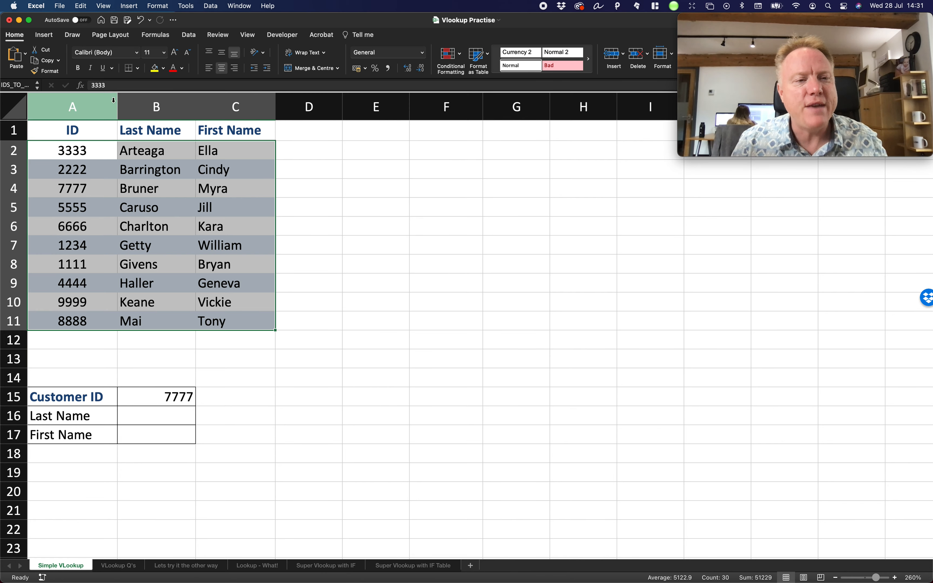
# Examine how the Customer ID in B15 matches an entry in the ID column and the names in that row
pyautogui.click(335, 215)
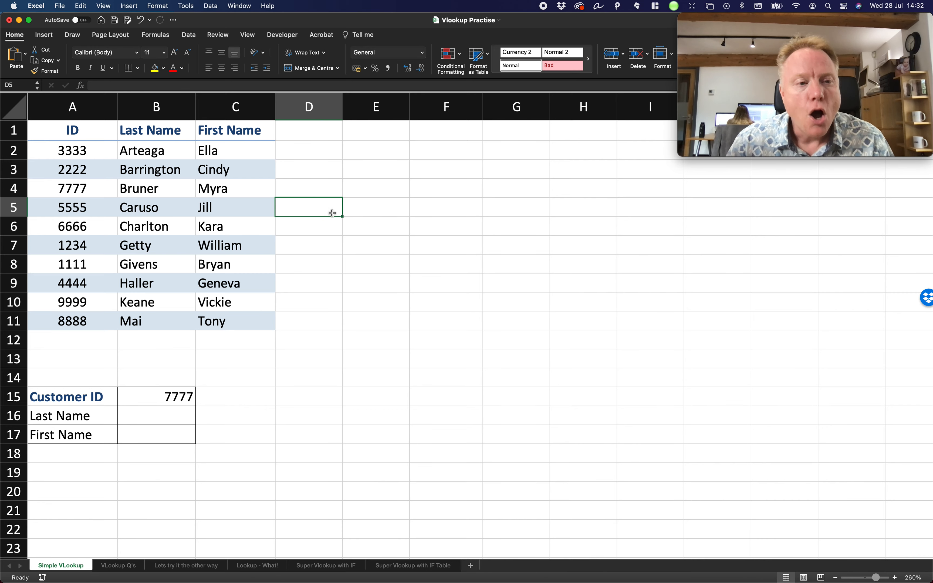
pyautogui.click(57, 396)
pyautogui.hscroll(1, 64, 397)
pyautogui.hscroll(-1, 122, 396)
pyautogui.click(161, 399)
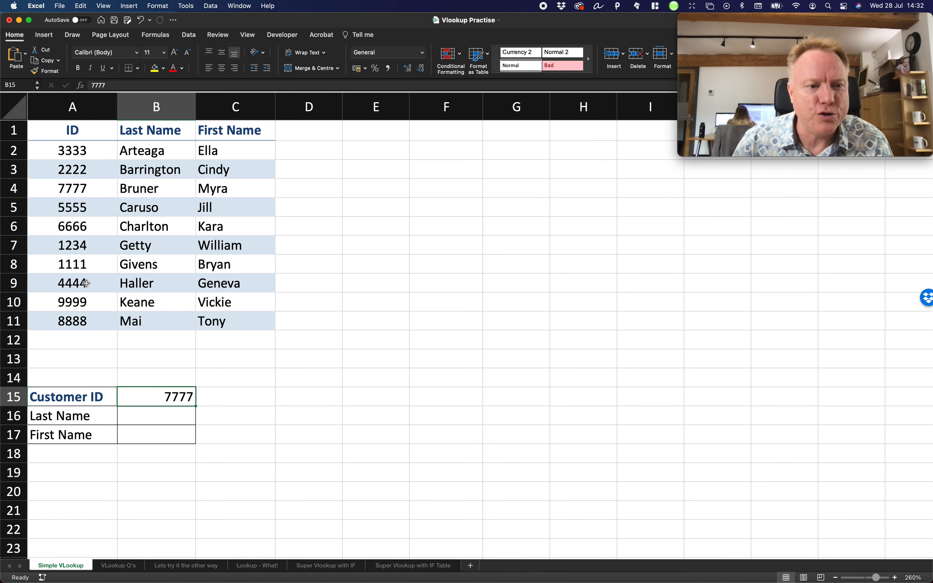
pyautogui.moveTo(81, 319); pyautogui.dragTo(73, 190)
pyautogui.click(74, 189)
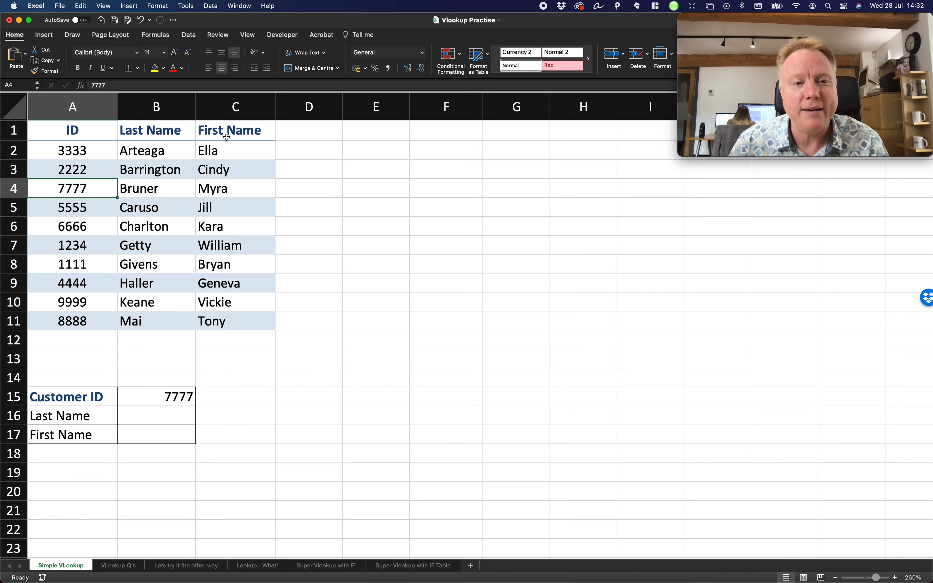
pyautogui.click(226, 189)
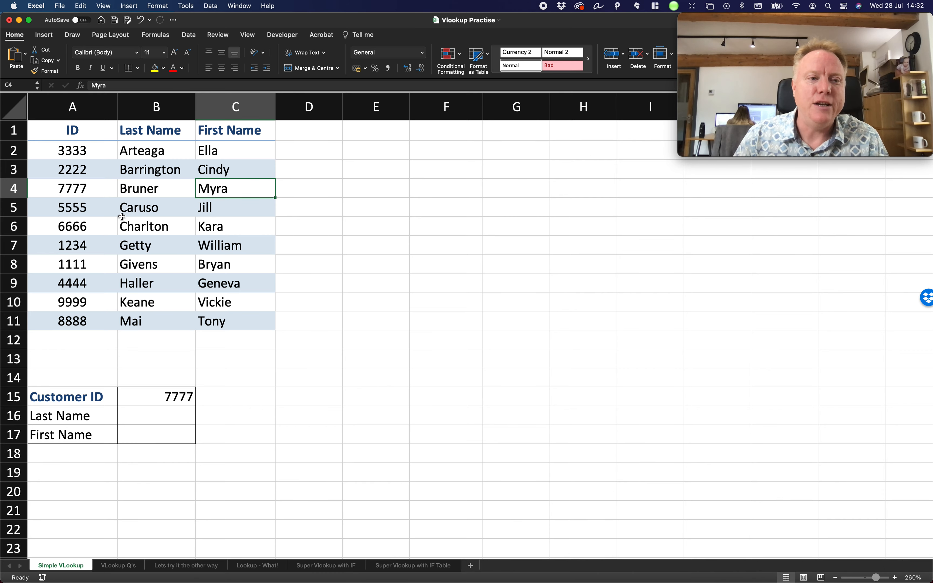
pyautogui.moveTo(65, 302); pyautogui.dragTo(228, 191)
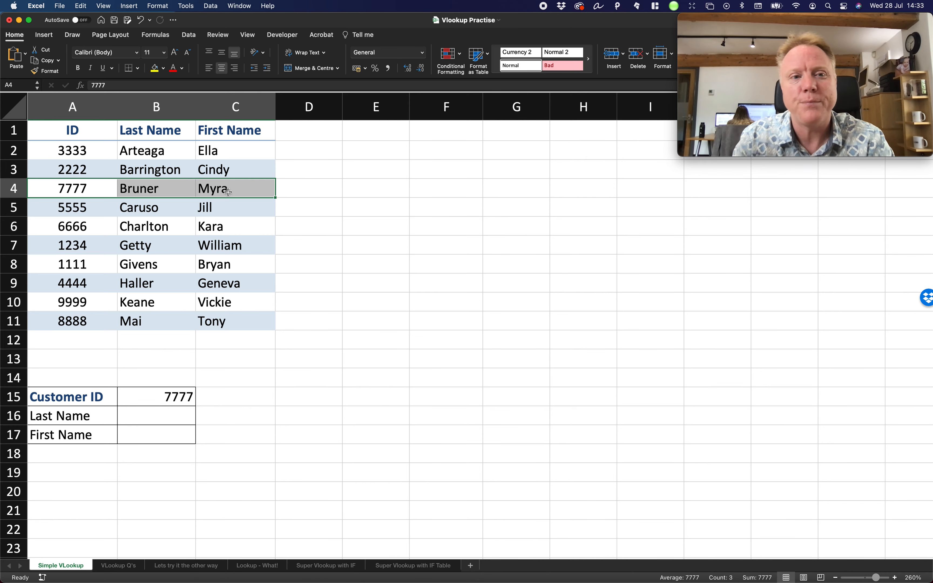
# Start a VLOOKUP formula in the Last Name cell B16 with the Customer ID cell B15 as the lookup value
pyautogui.click(163, 414)
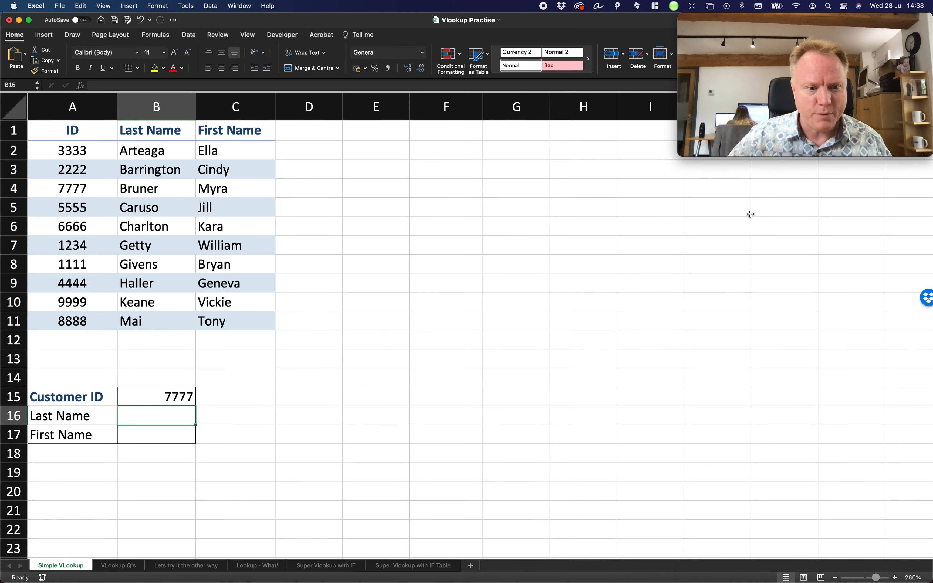
pyautogui.write('=')
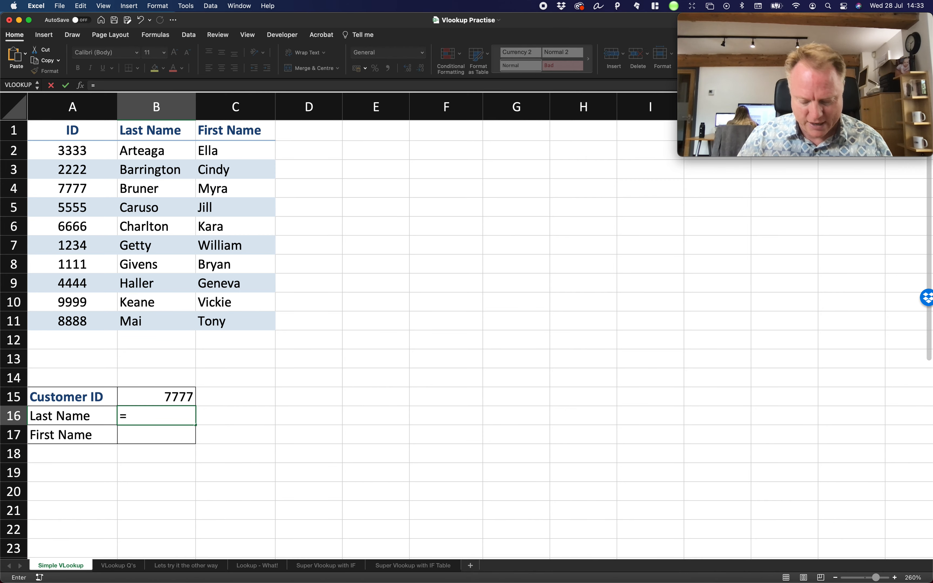
pyautogui.write('vl')
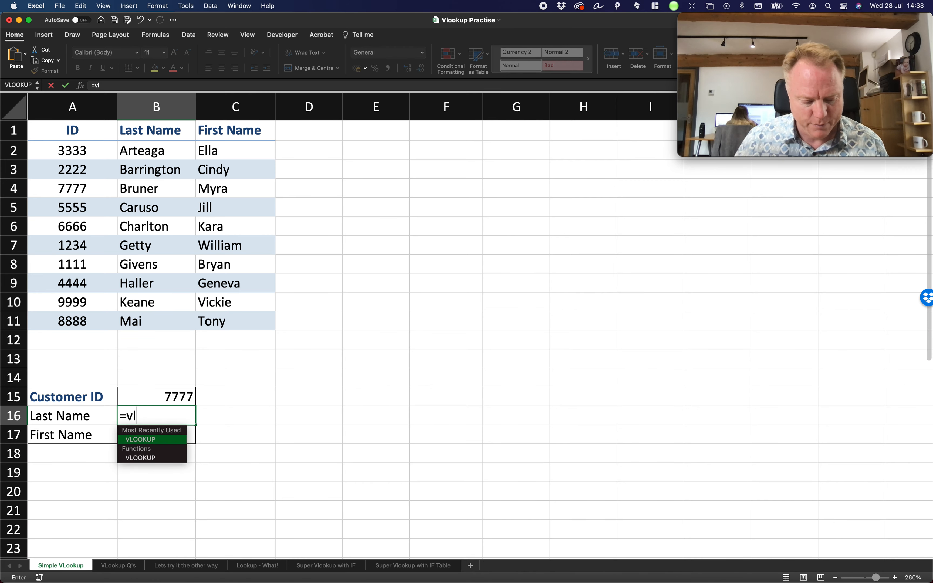
pyautogui.press('Tab')
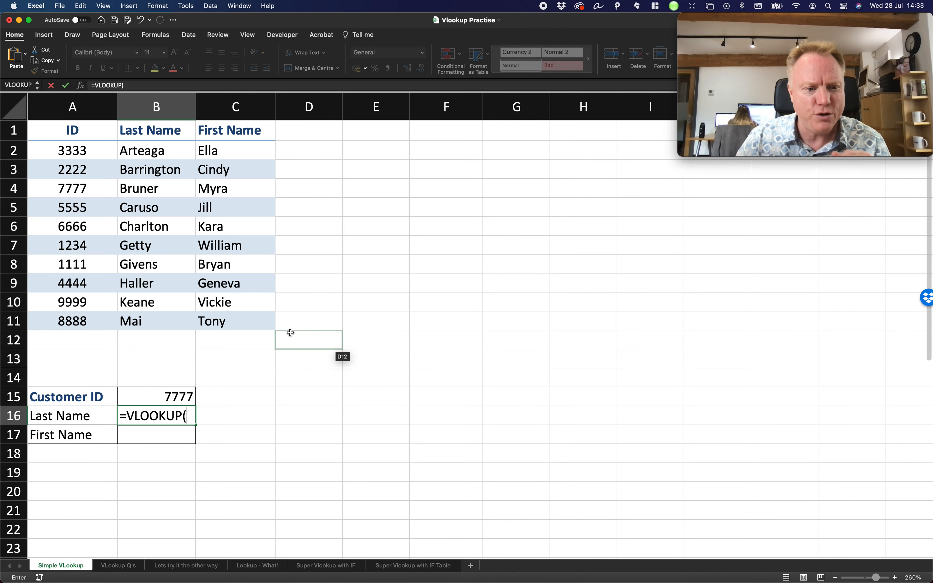
pyautogui.click(190, 417)
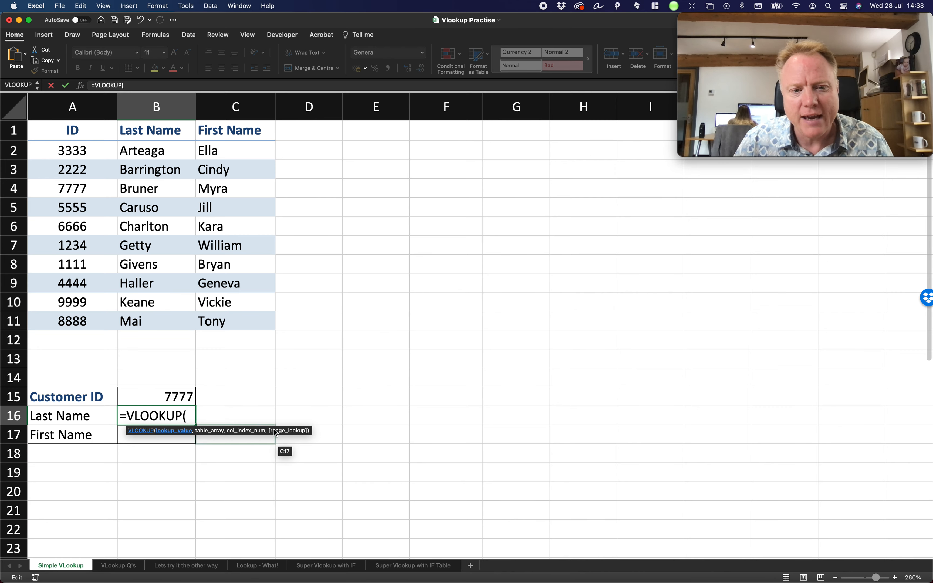
pyautogui.click(179, 398)
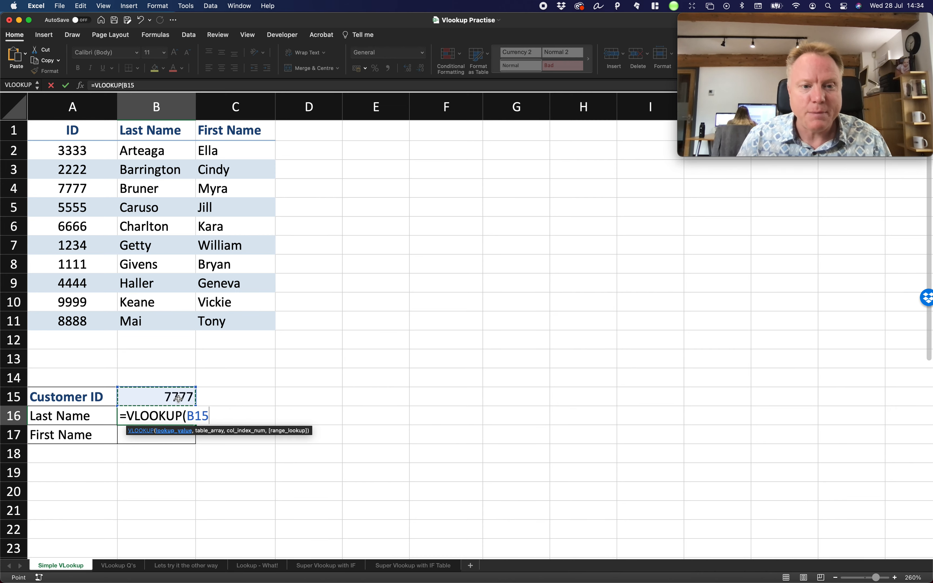
# Complete the B16 formula with IDS_TO_NAMES as the table array, column index 2 and FALSE for an exact match
pyautogui.write(',')
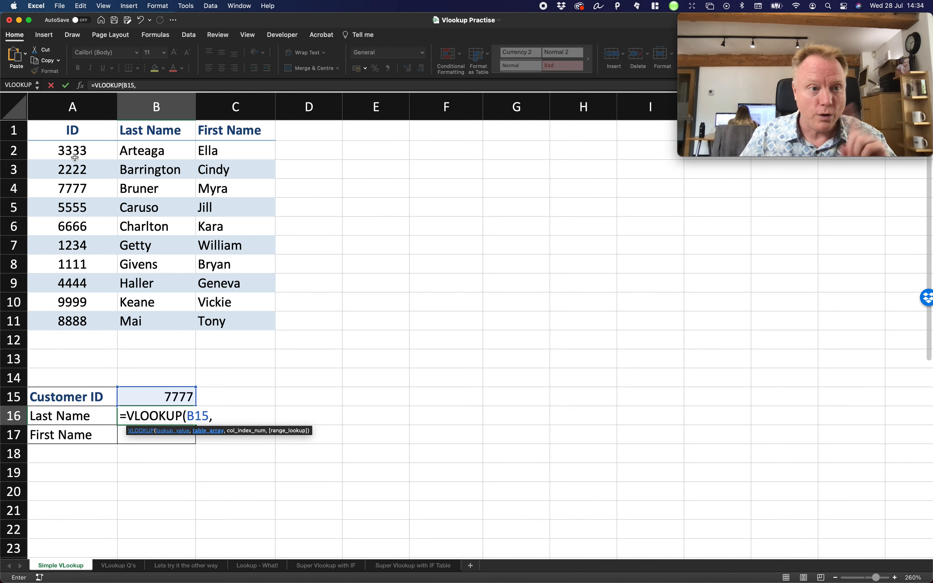
pyautogui.write('I')
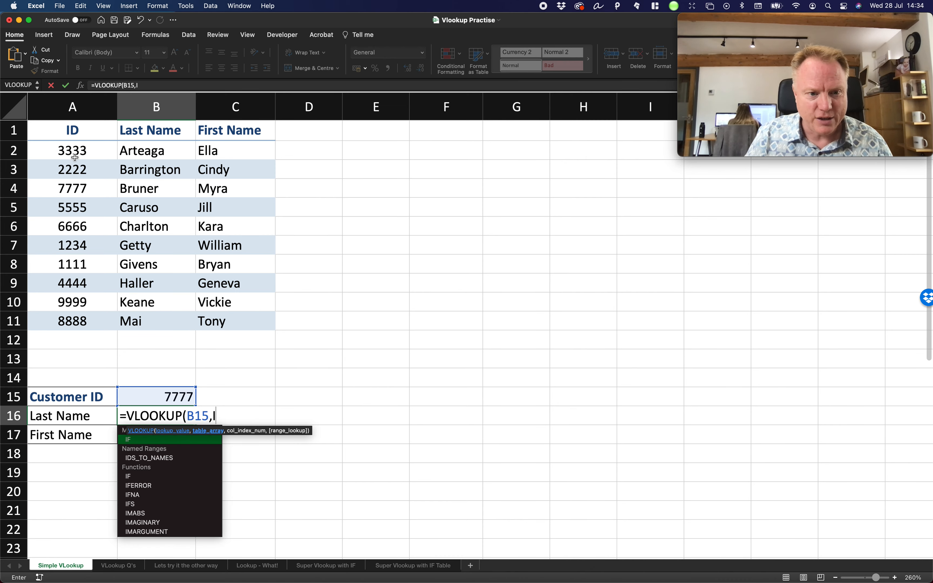
pyautogui.write('D')
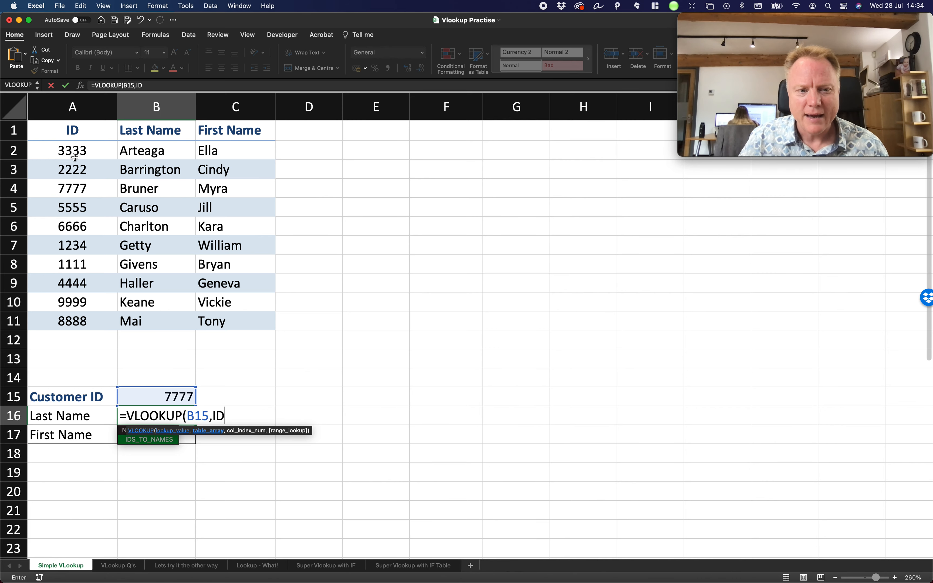
pyautogui.press('Tab')
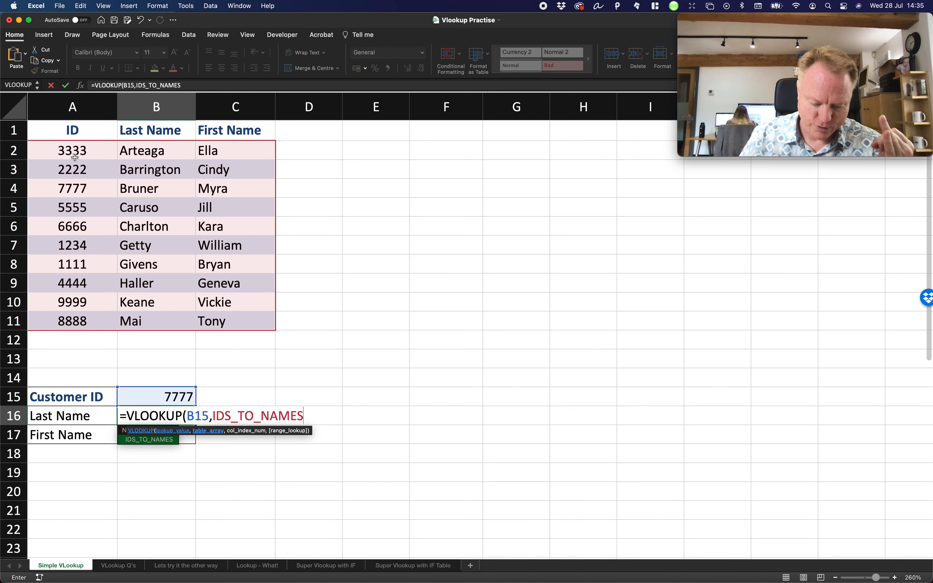
pyautogui.write(',')
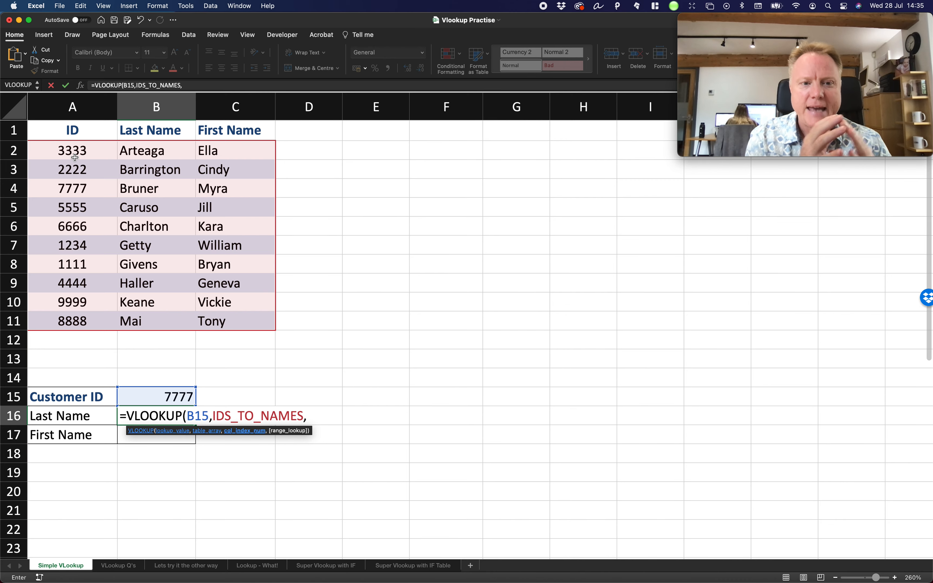
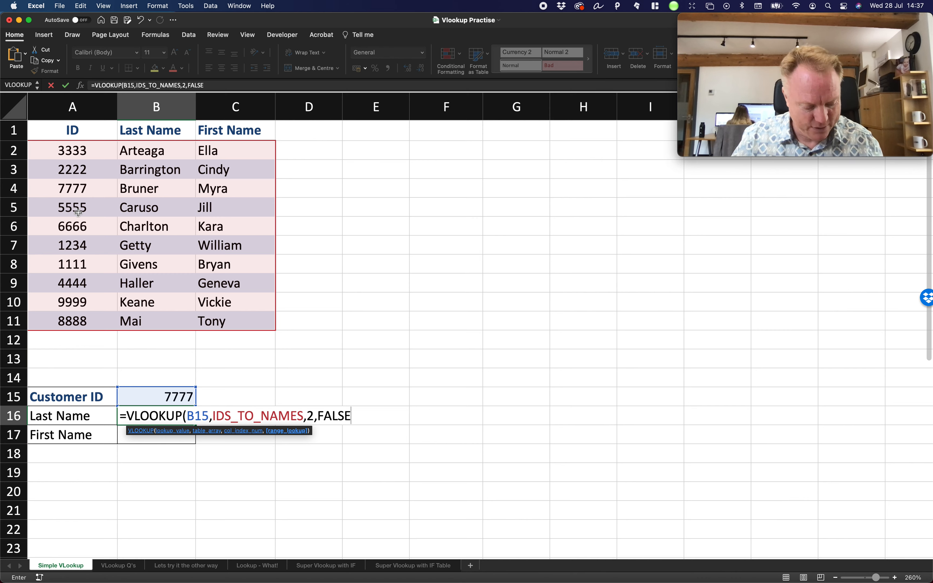
pyautogui.write(')')
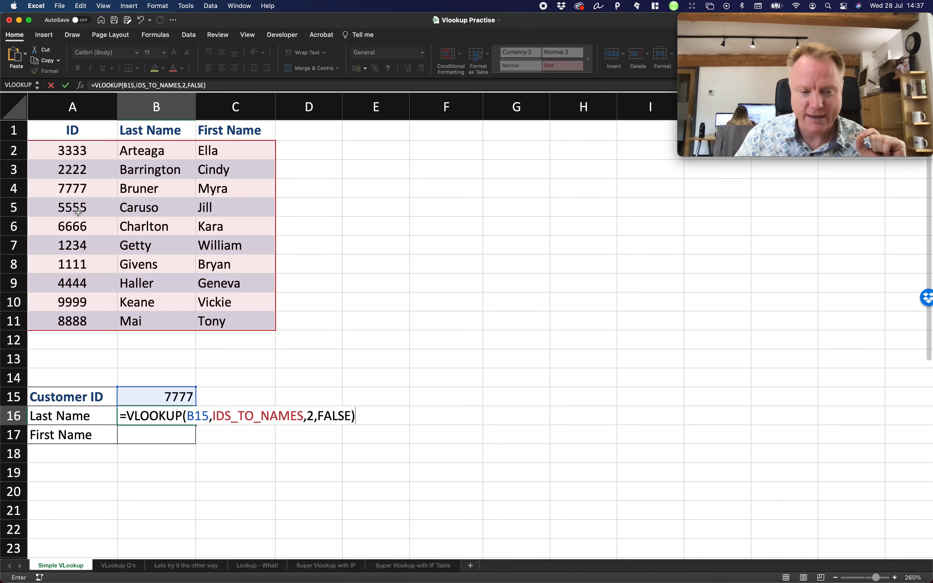
pyautogui.press('Return')
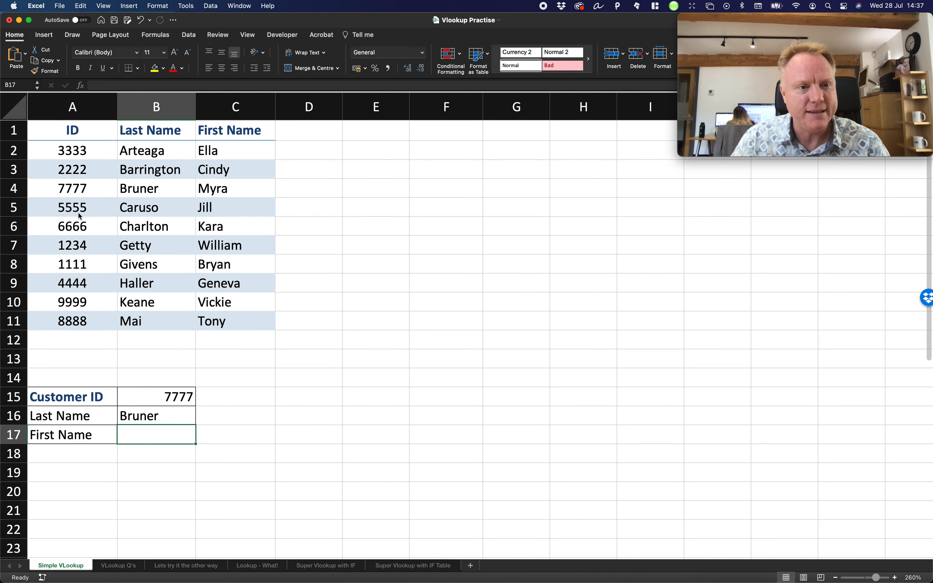
# Test the Last Name lookup by entering the customer ID from row 5 and then the one from row 11 in B15
pyautogui.click(162, 398)
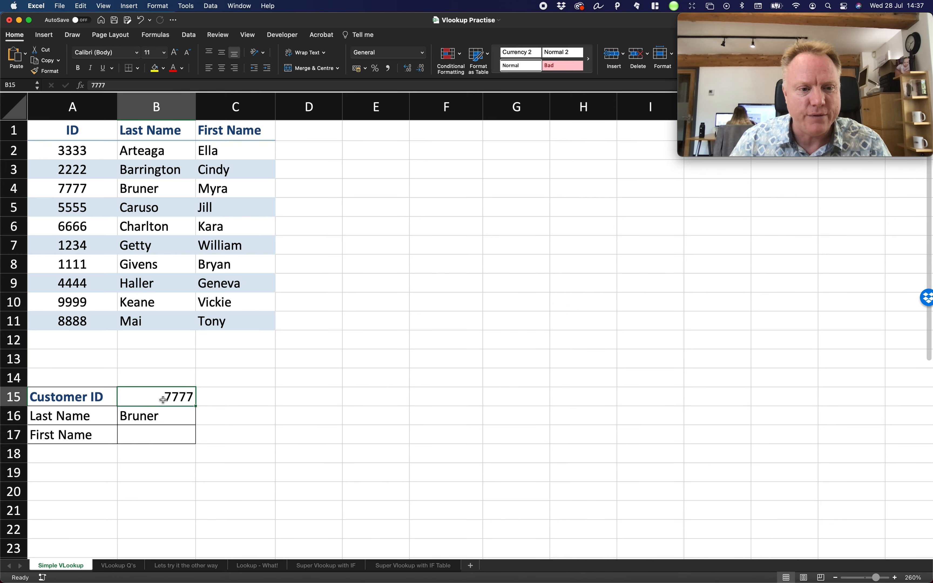
pyautogui.write('5555')
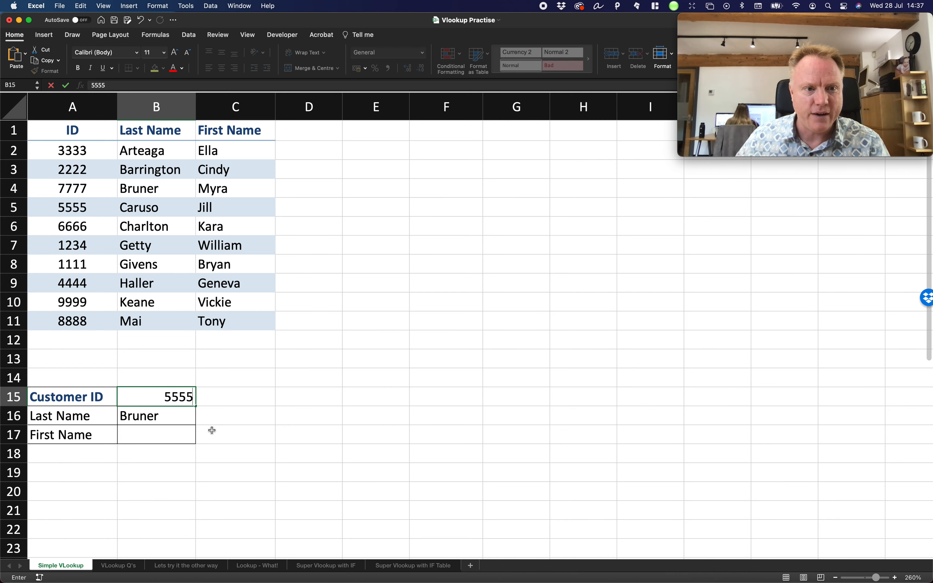
pyautogui.press('Return')
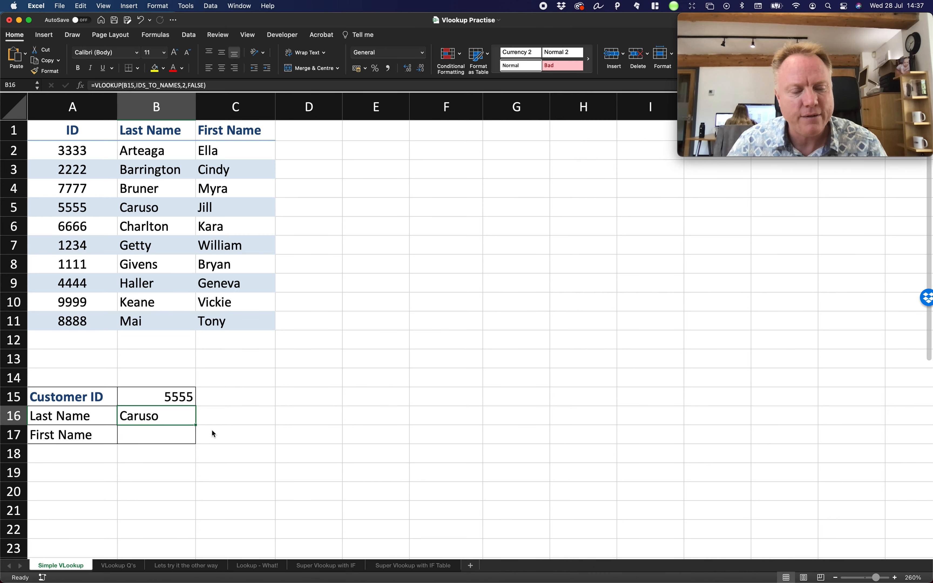
pyautogui.press('Up')
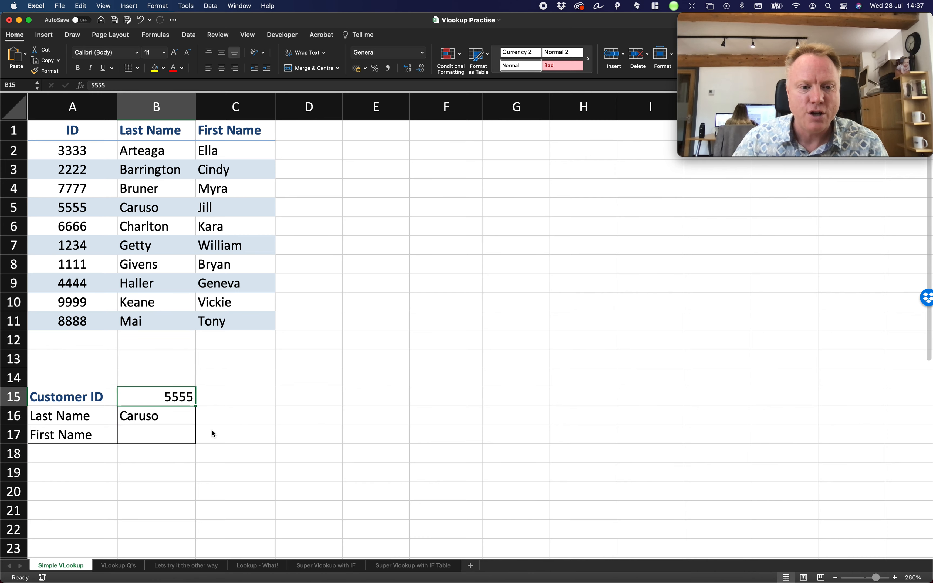
pyautogui.write('8888')
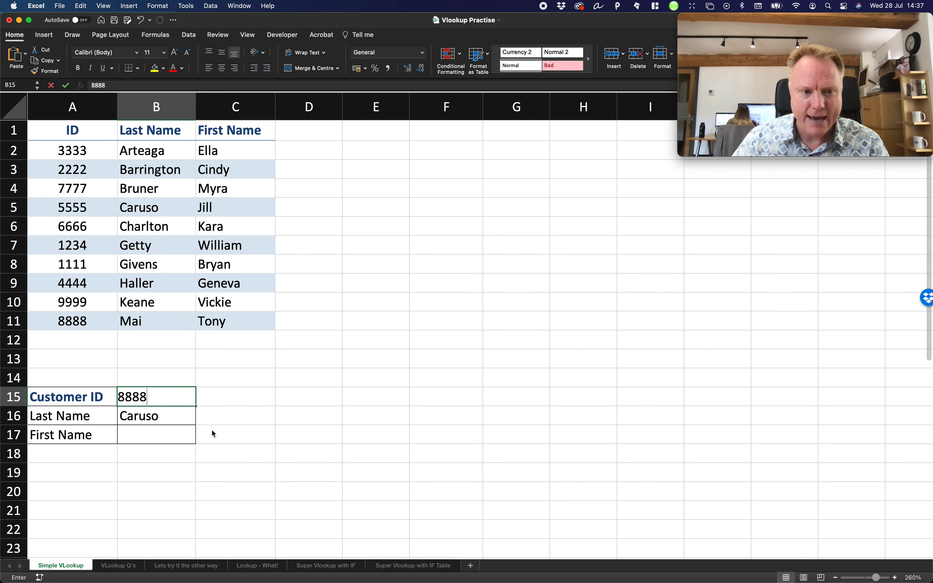
pyautogui.press('Return')
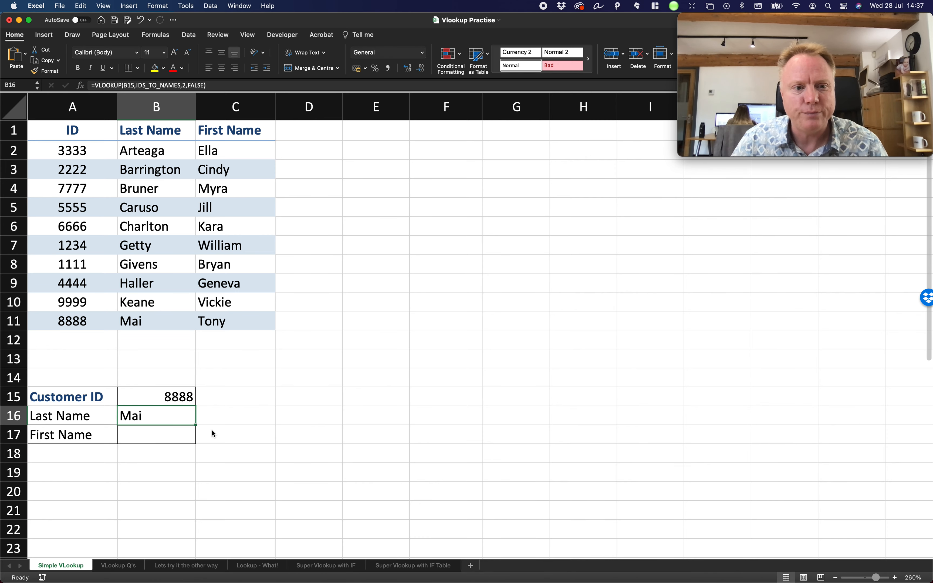
# Test B15 with a customer ID missing from the list, and put the ID from row 11 back
pyautogui.press('Up')
pyautogui.write('1212')
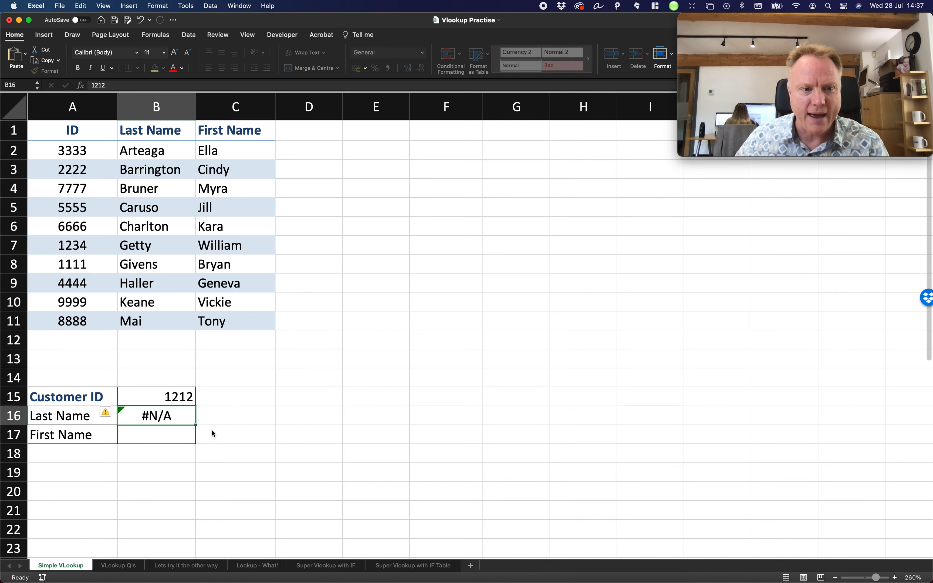
pyautogui.press('Return')
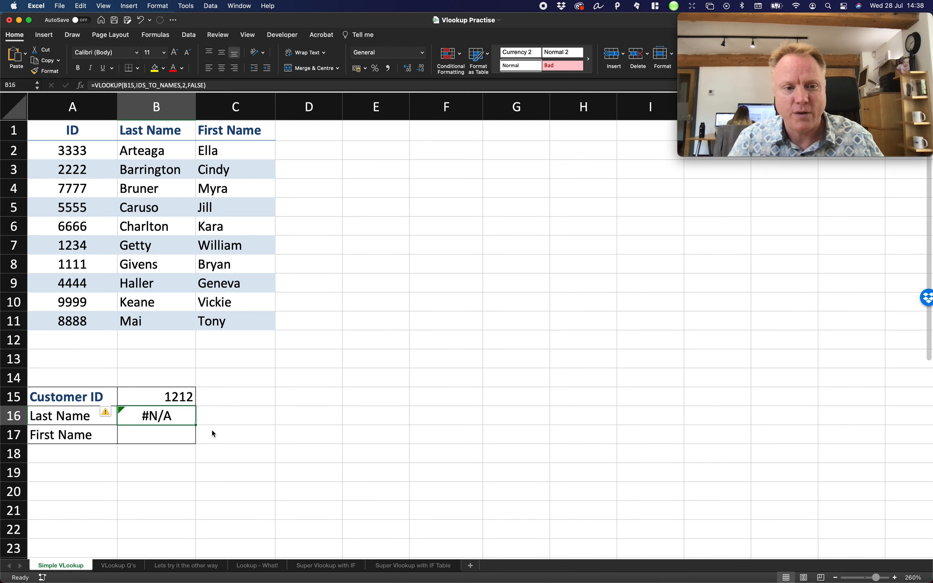
pyautogui.press('Up')
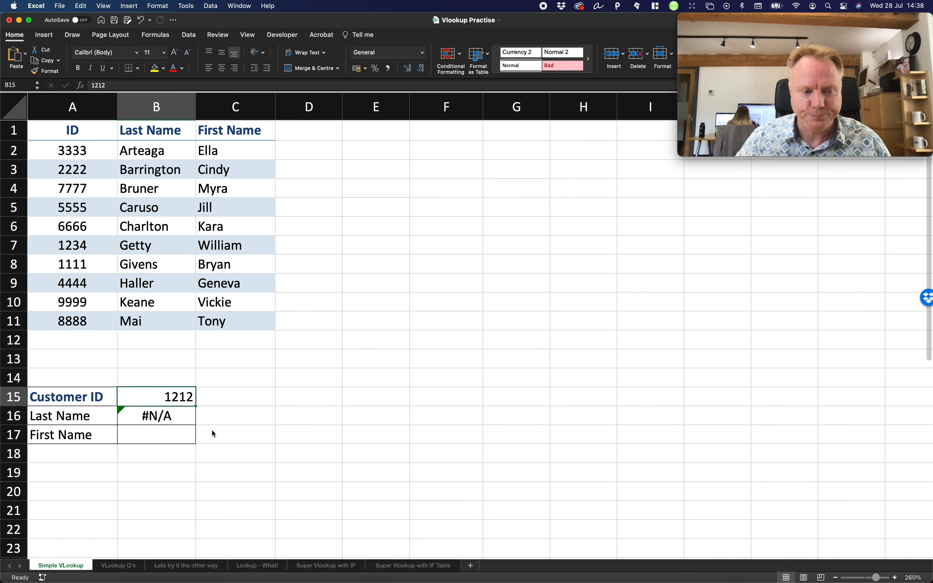
pyautogui.write('8888')
pyautogui.press('Return')
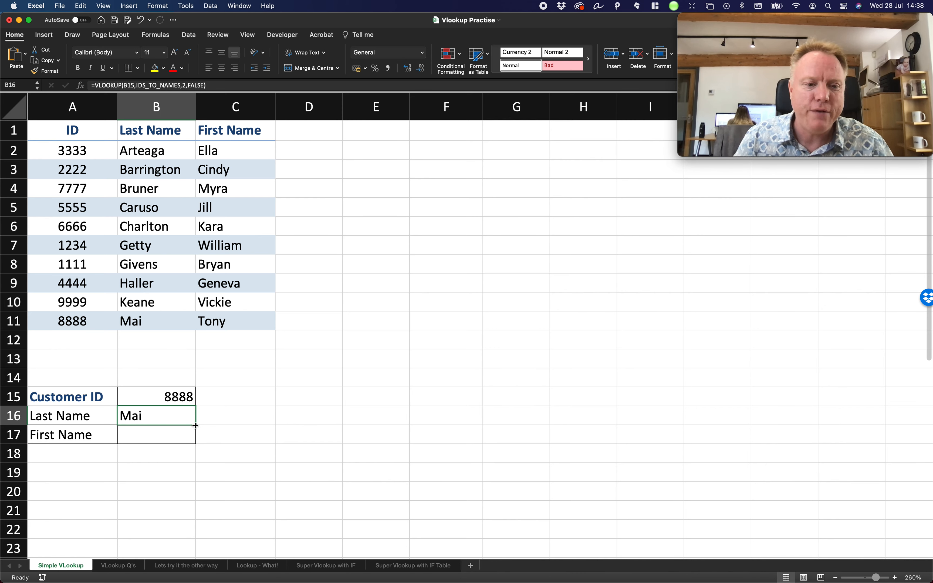
# Fill the Last Name formula down to the First Name cell B17 and set its lookup value to B15
pyautogui.moveTo(195, 424); pyautogui.dragTo(193, 445)
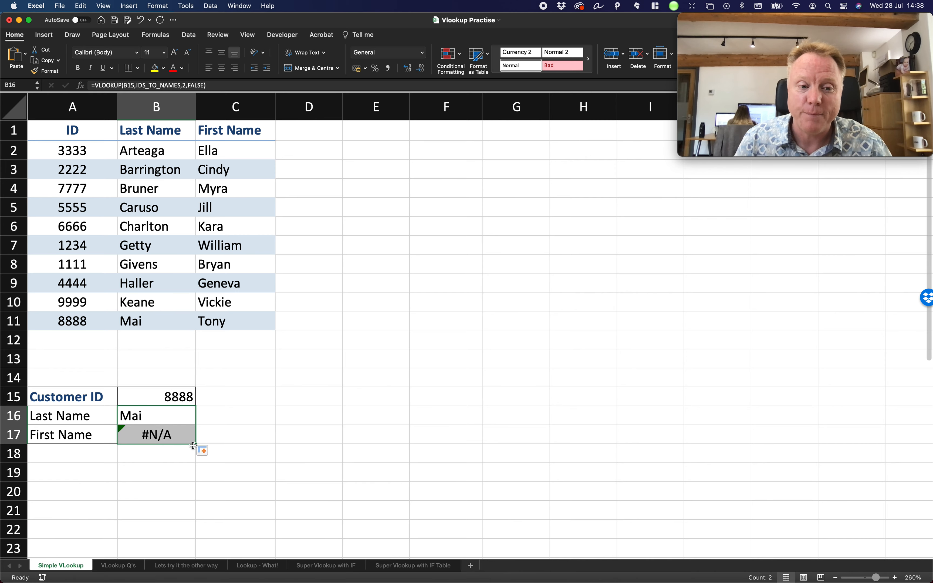
pyautogui.doubleClick(184, 435)
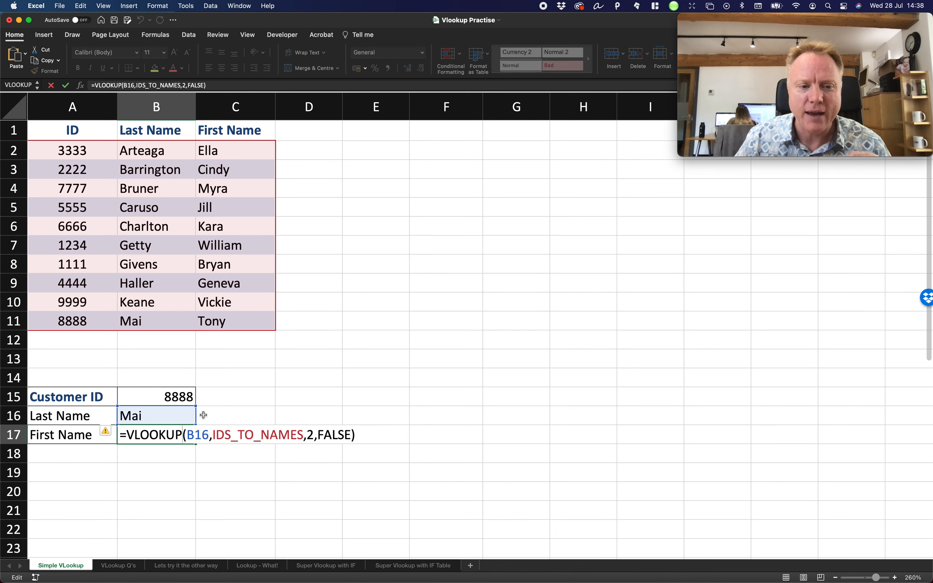
pyautogui.click(209, 435)
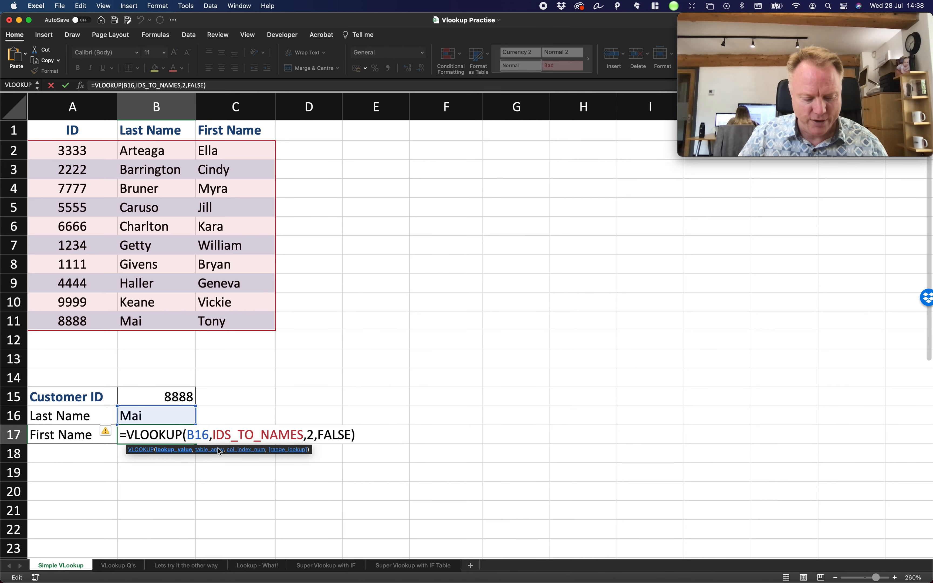
pyautogui.press('BackSpace')
pyautogui.write('5')
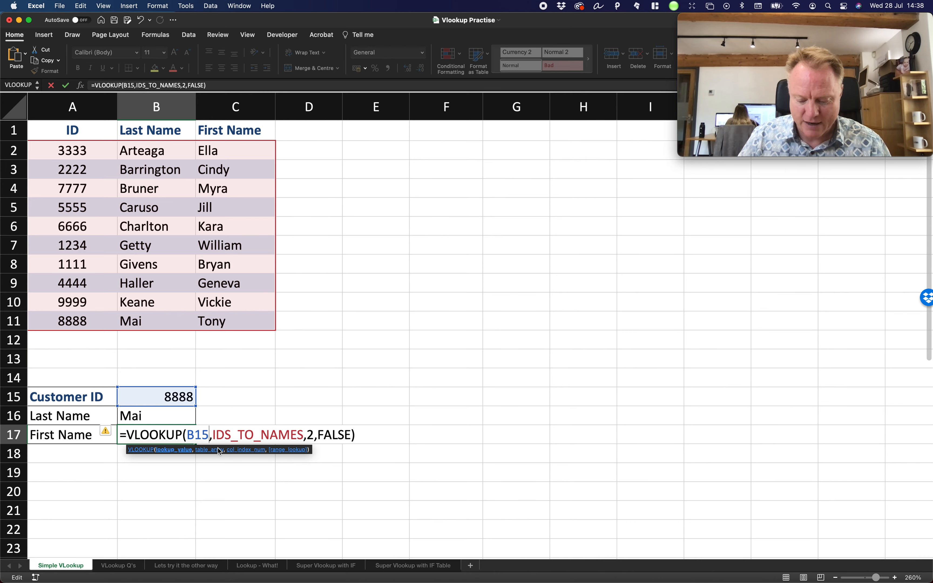
pyautogui.press('Return')
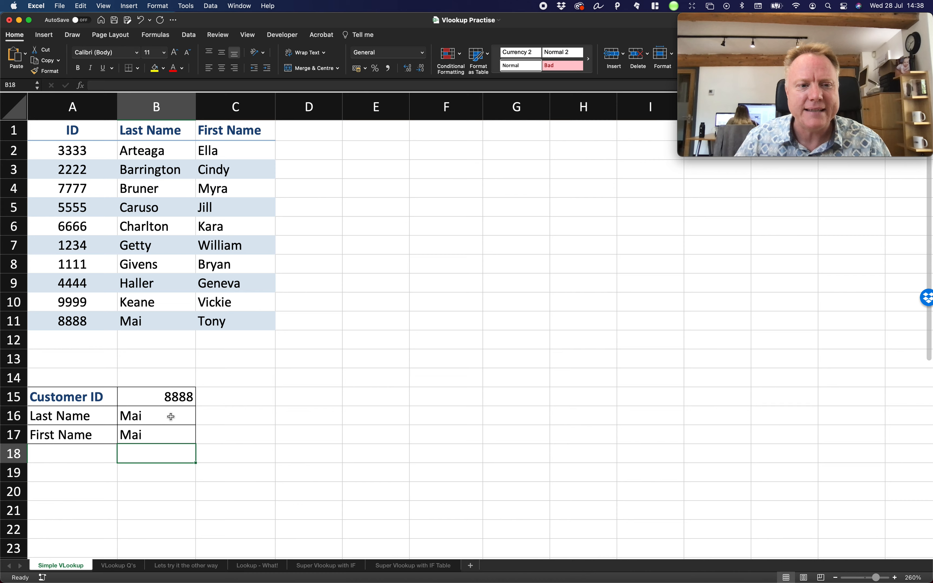
# Set the column index in the B17 VLOOKUP formula to 3 so it returns the first name
pyautogui.doubleClick(146, 434)
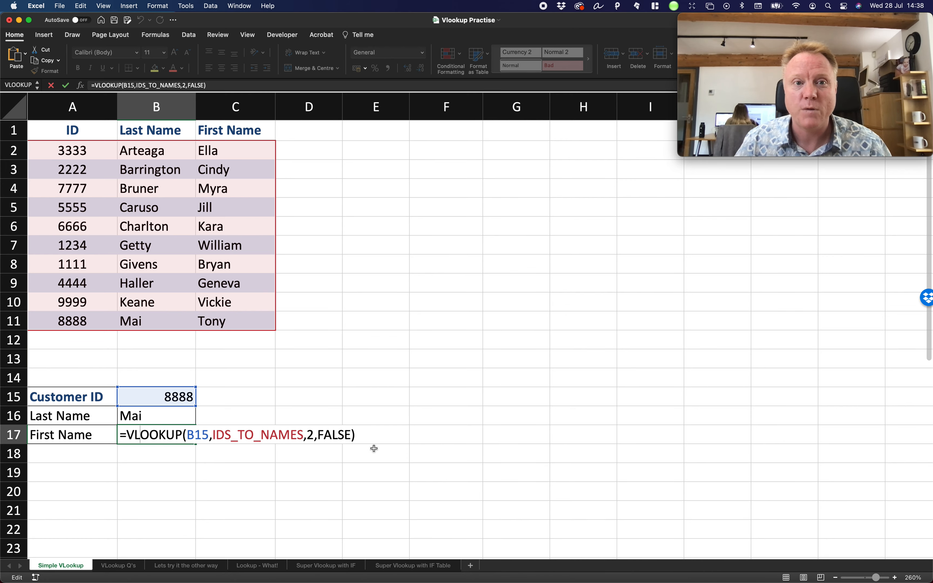
pyautogui.click(313, 436)
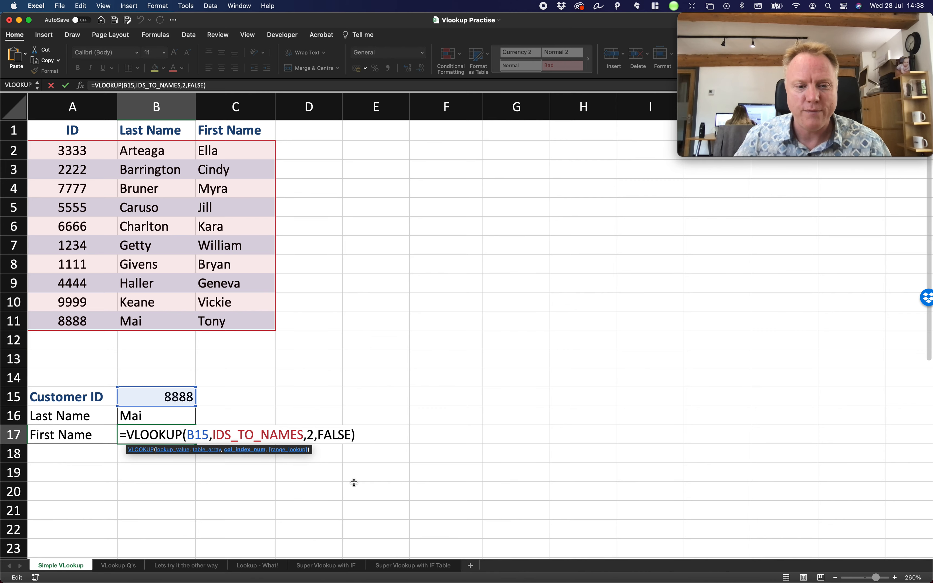
pyautogui.press('BackSpace')
pyautogui.write('3')
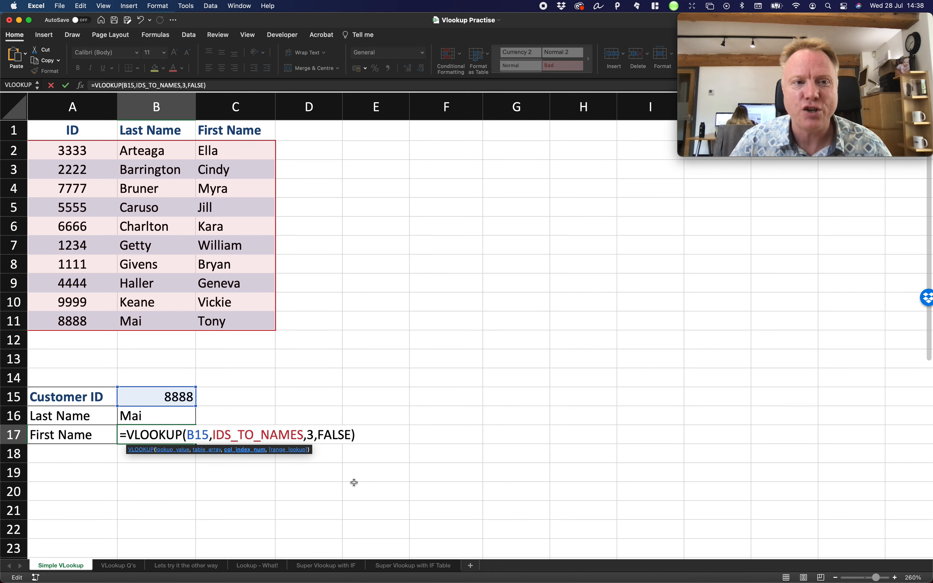
pyautogui.press('Return')
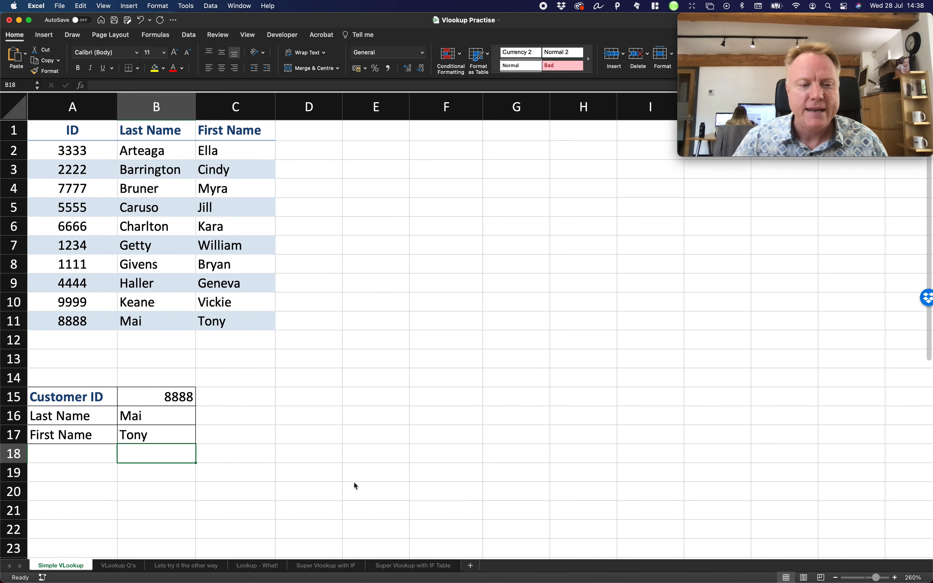
# Inspect the VLOOKUP arguments in the First Name cell B17 and clear the formula from it
pyautogui.click(145, 431)
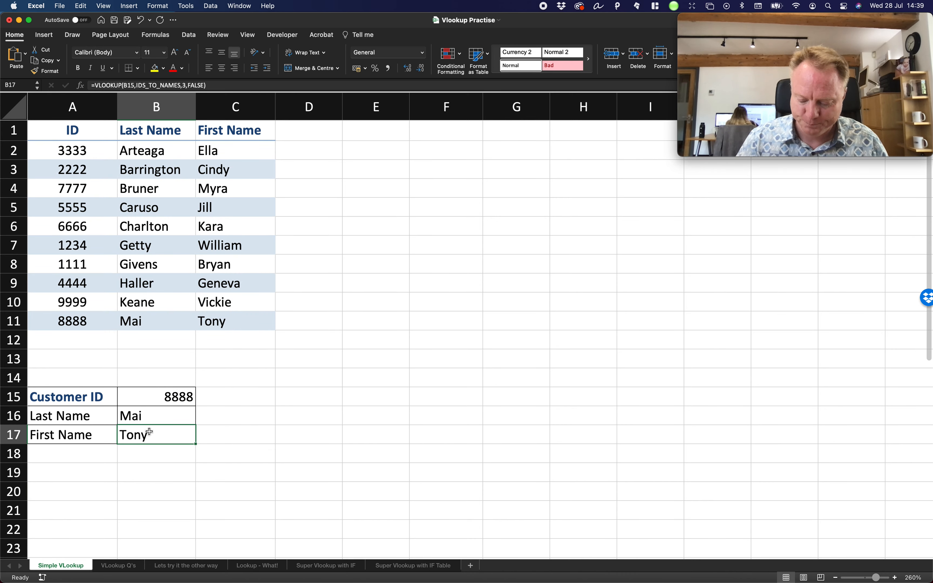
pyautogui.doubleClick(155, 434)
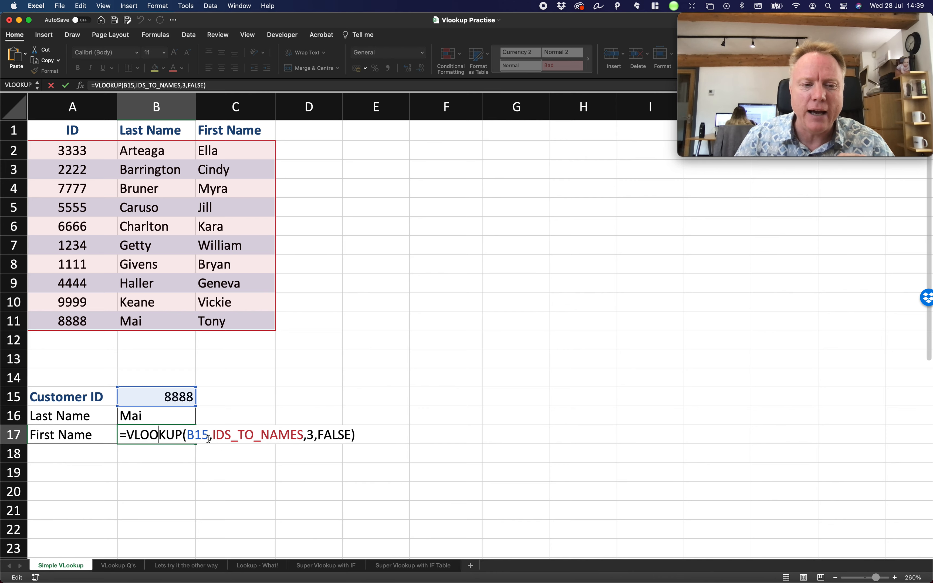
pyautogui.click(209, 433)
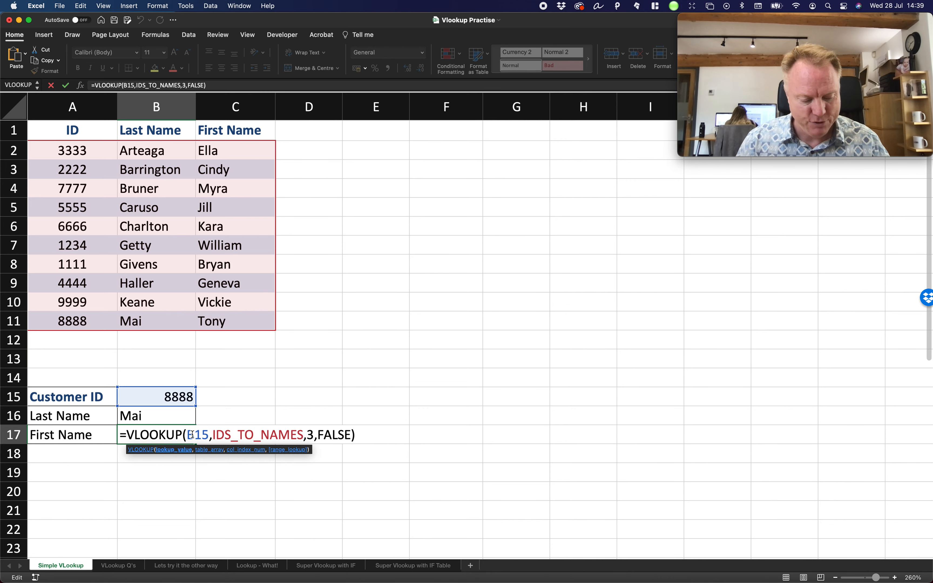
pyautogui.press('Escape')
pyautogui.press('Delete')
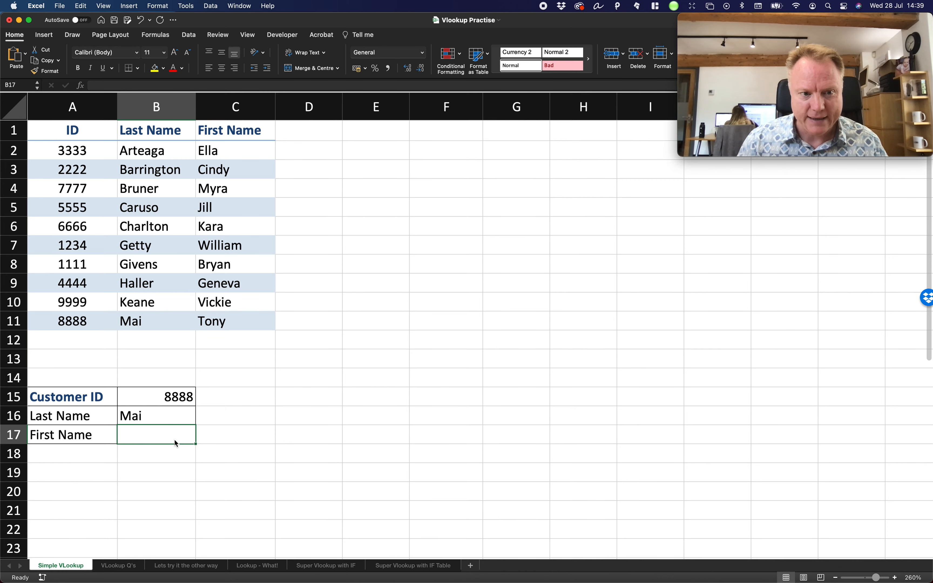
# Fill the Last Name formula from B16 down to B17, inspect its cell references, and clear B17
pyautogui.click(165, 418)
pyautogui.moveTo(193, 431); pyautogui.dragTo(198, 446)
pyautogui.doubleClick(183, 435)
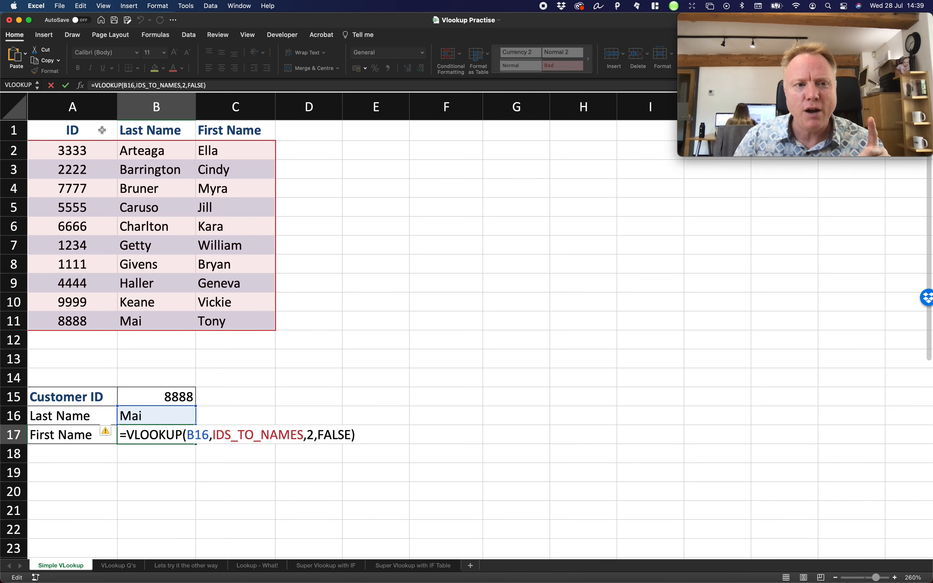
pyautogui.hscroll(1, 265, 159)
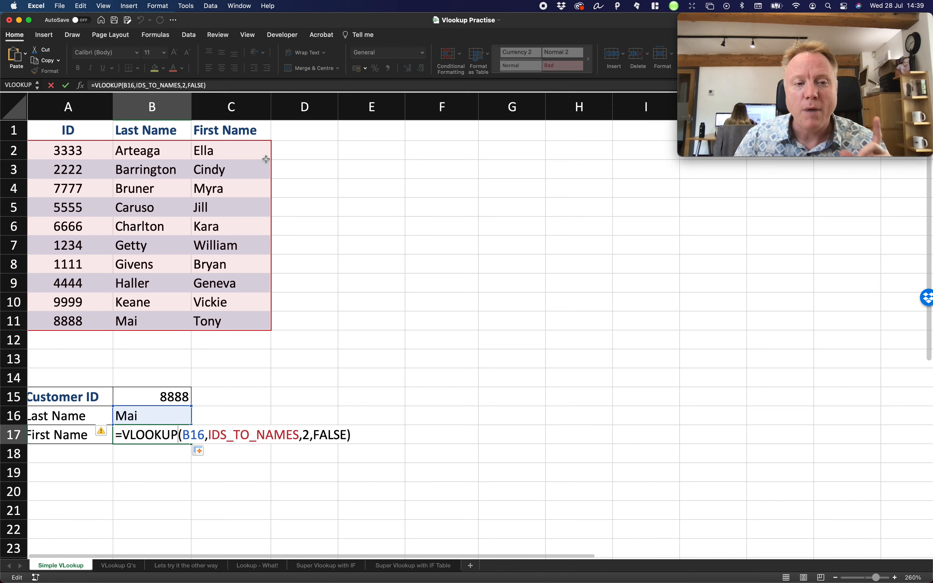
pyautogui.hscroll(-1, 266, 160)
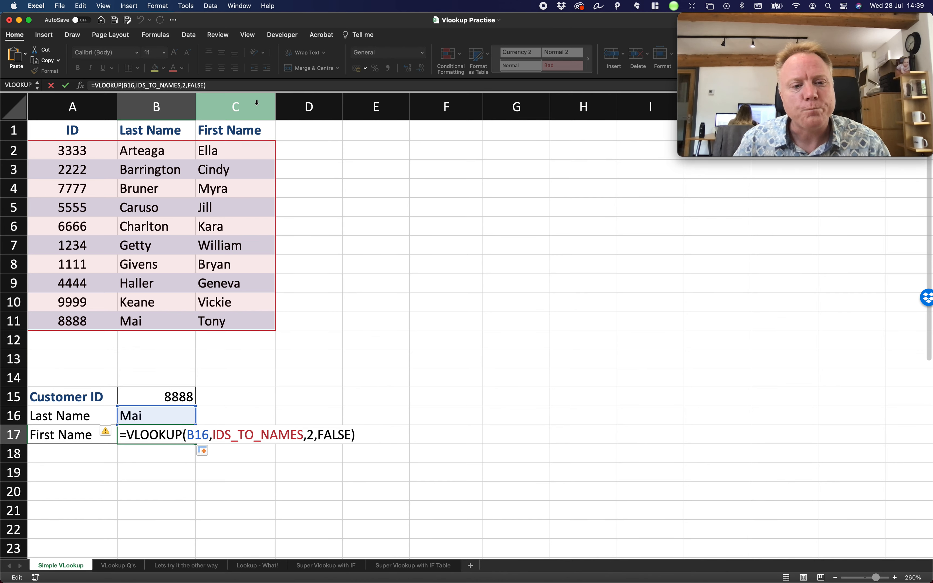
pyautogui.hotkey('ctrl', 'Return')
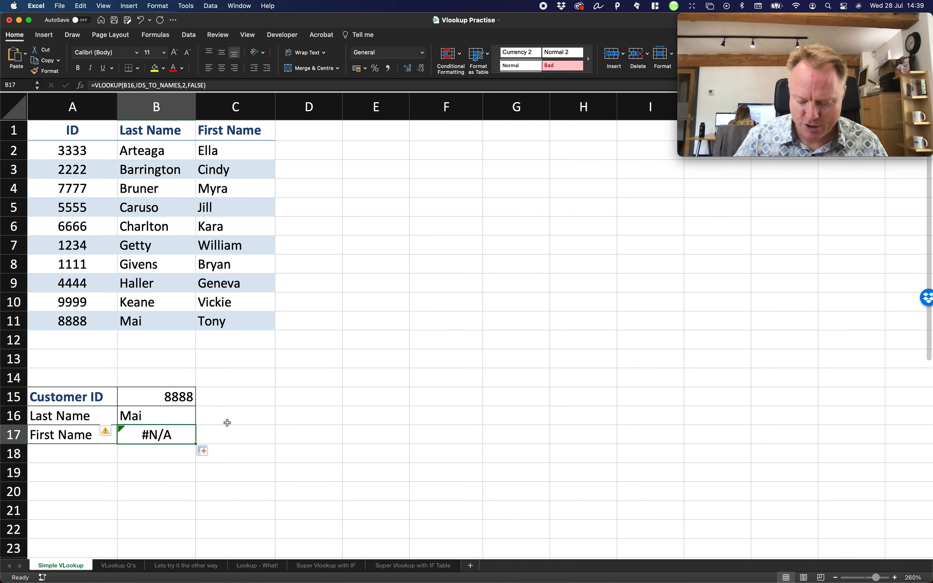
pyautogui.press('Delete')
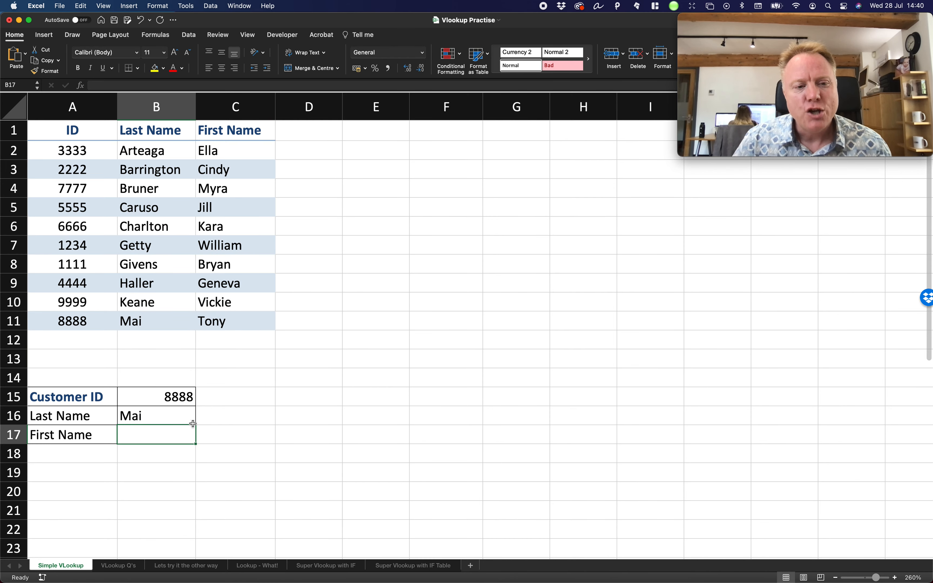
# Try copying cell B16 into the First Name cell B17, and undo the paste
pyautogui.click(173, 416)
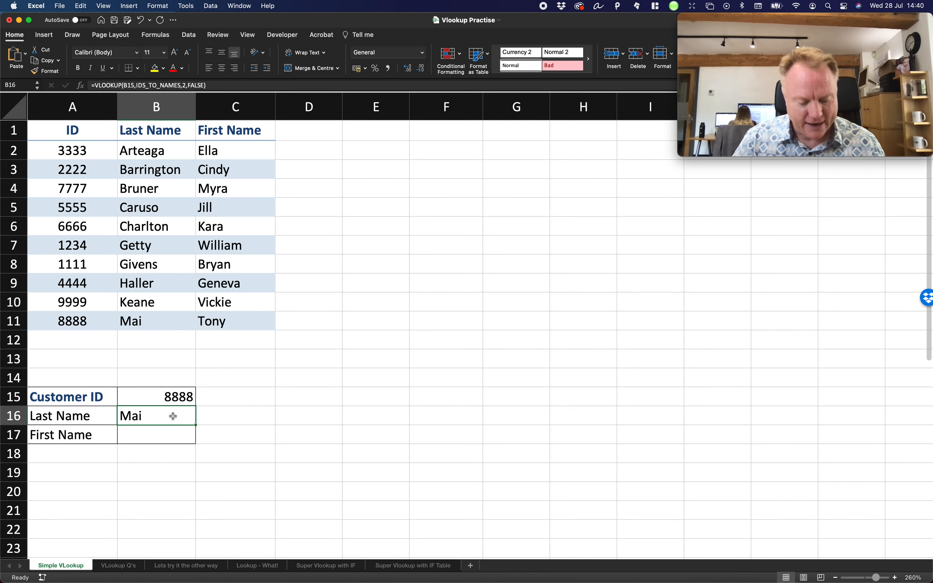
pyautogui.press('super+c')
pyautogui.click(175, 435)
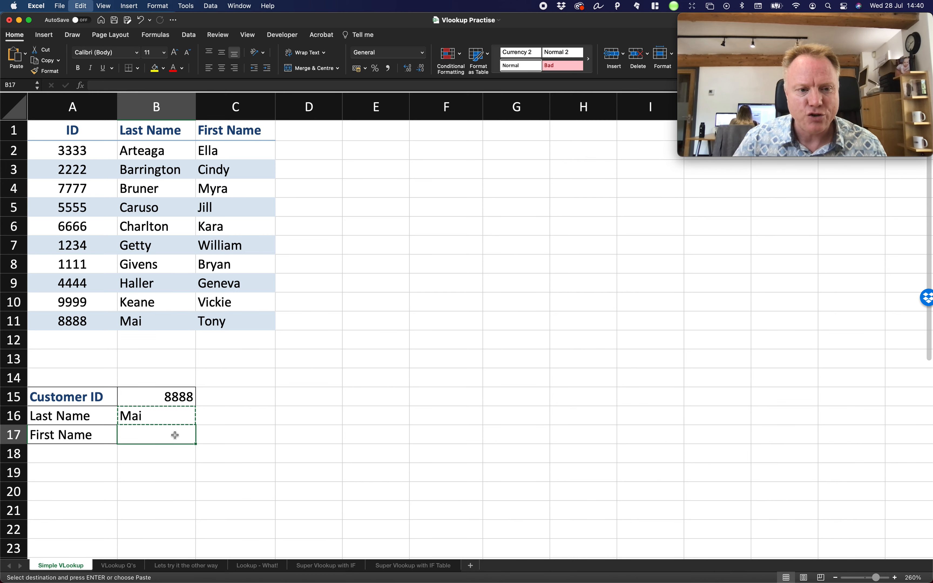
pyautogui.press('super+v')
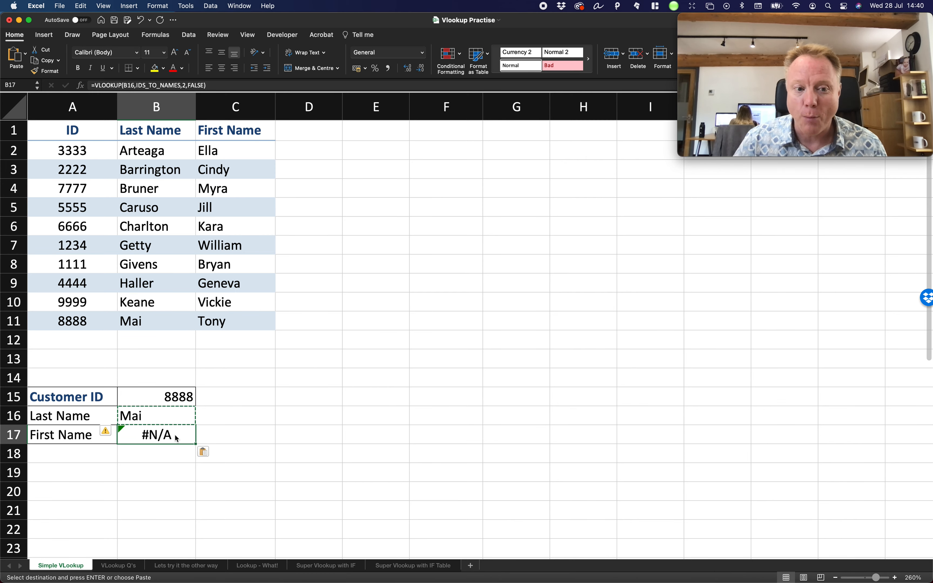
pyautogui.press('super+z')
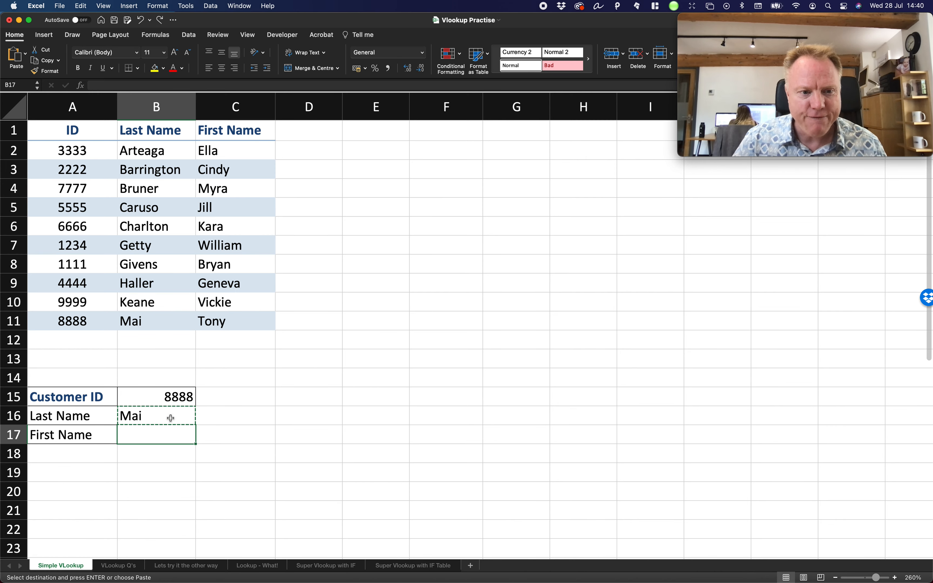
# Copy the B16 formula as text, =VLOOKUP(B15,IDS_TO_NAMES,2,FALSE), into the First Name cell B17
pyautogui.click(171, 418)
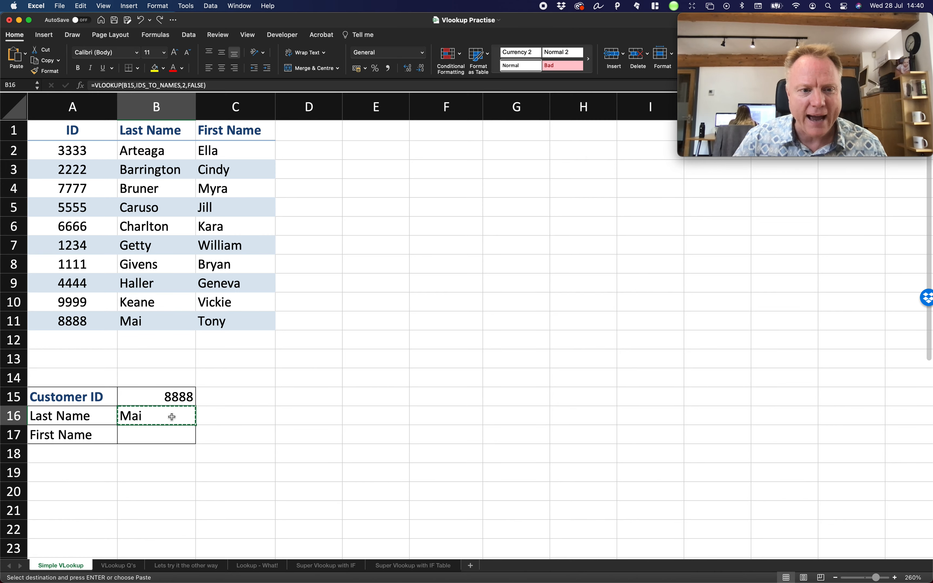
pyautogui.click(233, 88)
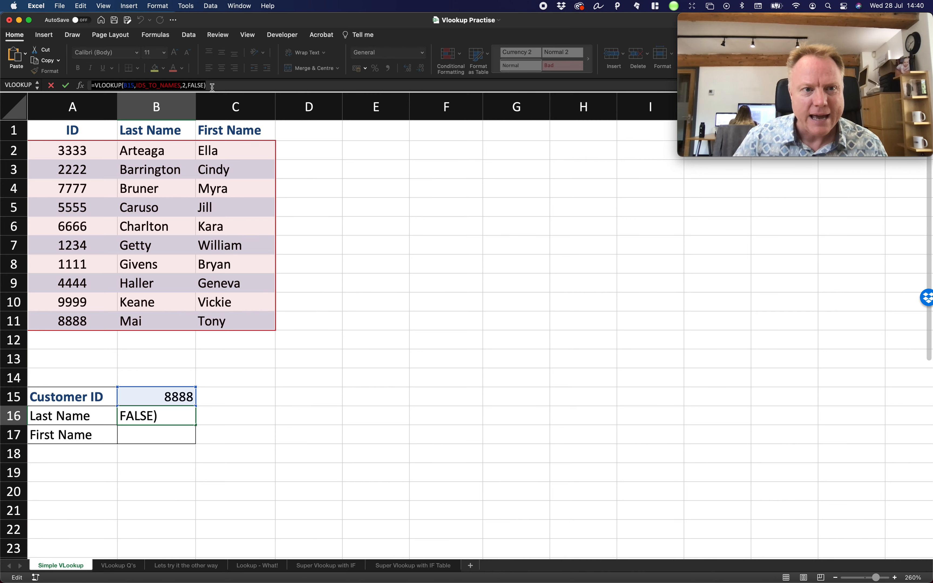
pyautogui.press('Return')
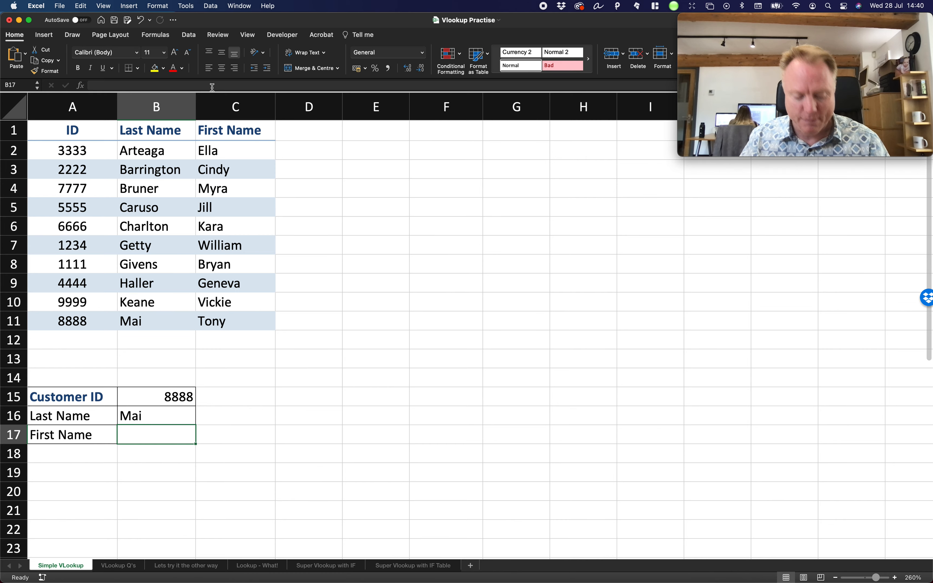
pyautogui.press('super+v')
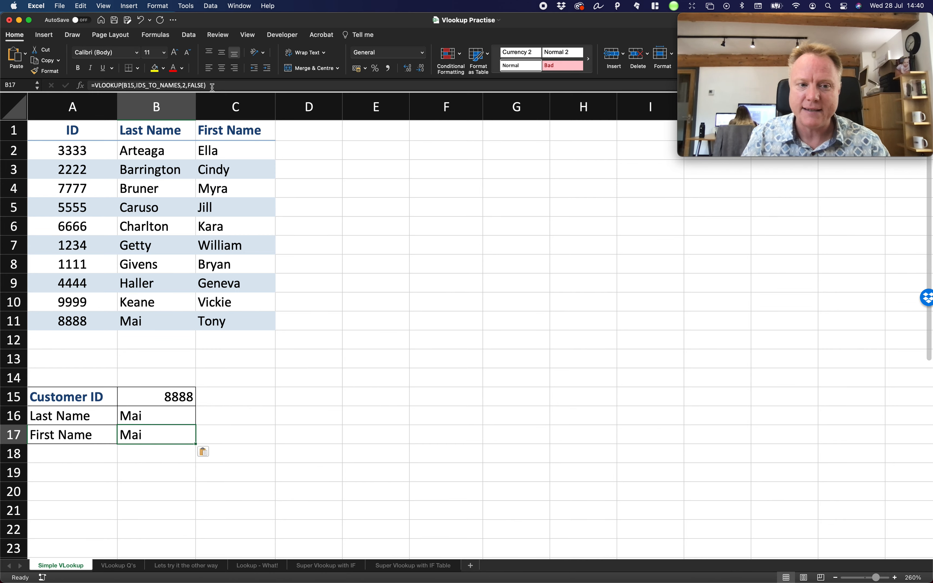
# Set the column index in the pasted First Name formula to 3
pyautogui.doubleClick(168, 433)
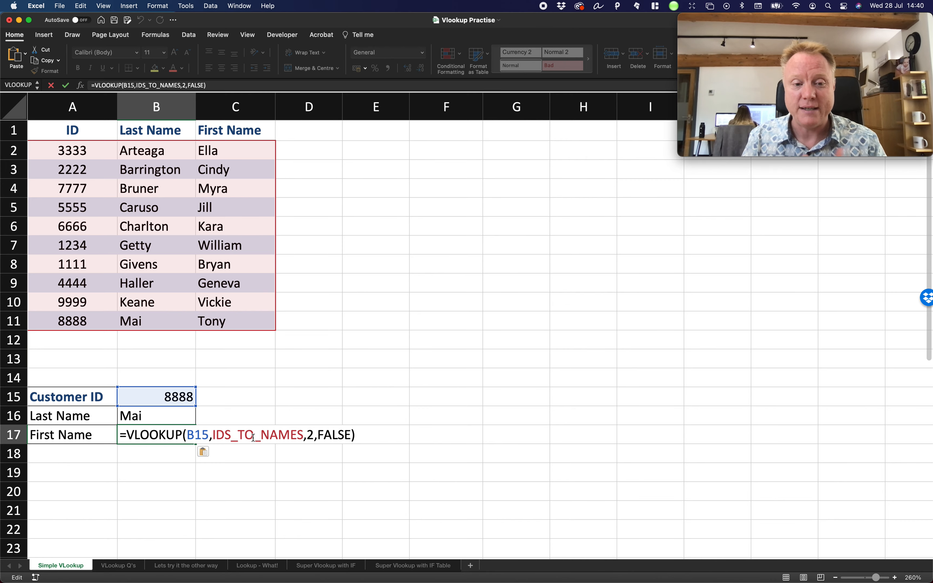
pyautogui.click(311, 434)
pyautogui.press('BackSpace')
pyautogui.write('3')
pyautogui.press('Return')
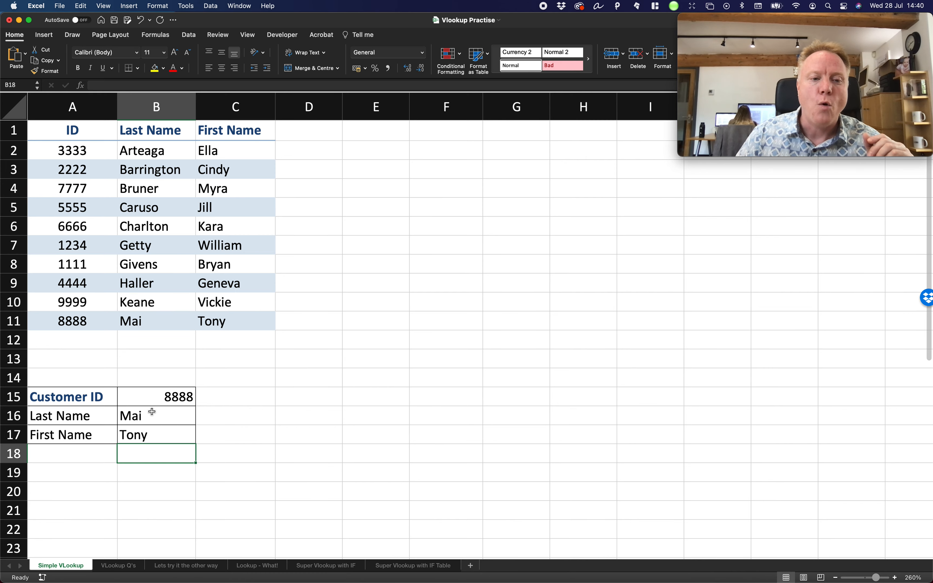
# Examine the ID column and the IDS_TO_NAMES table array argument in the B16 formula
pyautogui.click(99, 232)
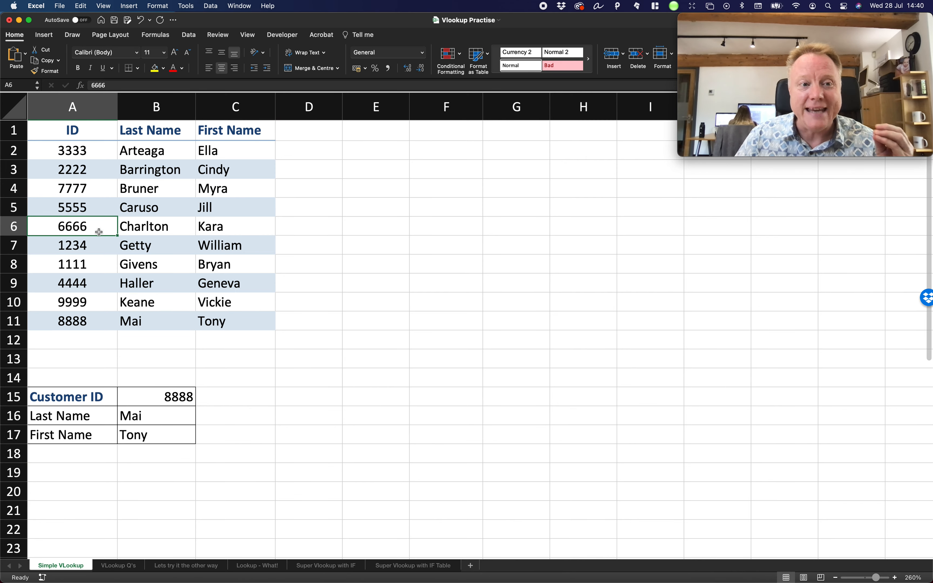
pyautogui.click(98, 150)
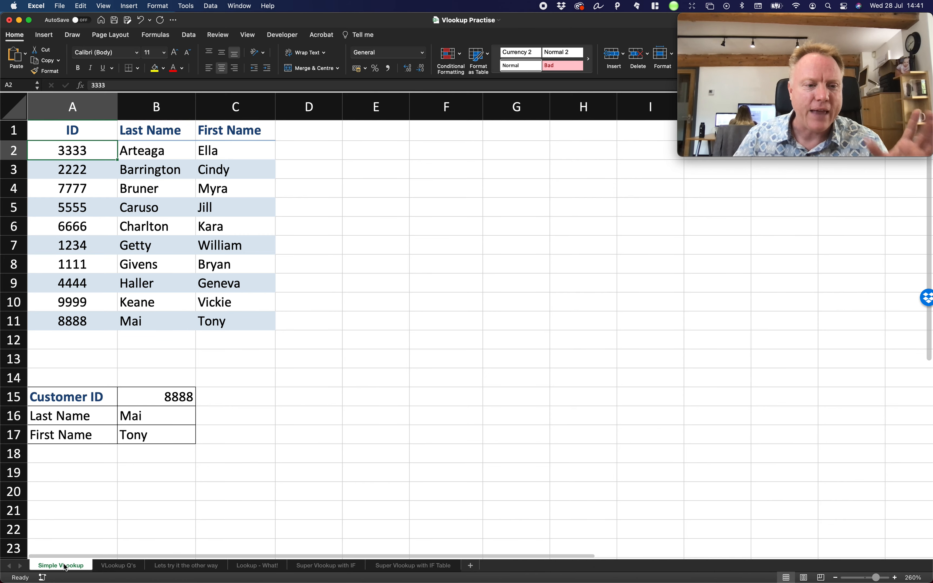
pyautogui.doubleClick(145, 420)
pyautogui.moveTo(212, 416); pyautogui.dragTo(304, 417)
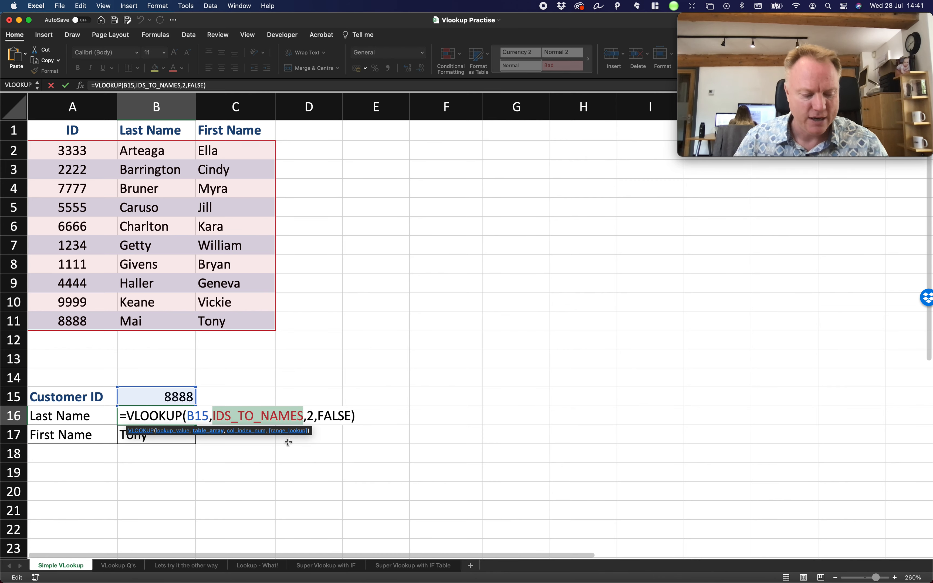
pyautogui.press('Escape')
pyautogui.moveTo(77, 154); pyautogui.dragTo(235, 247)
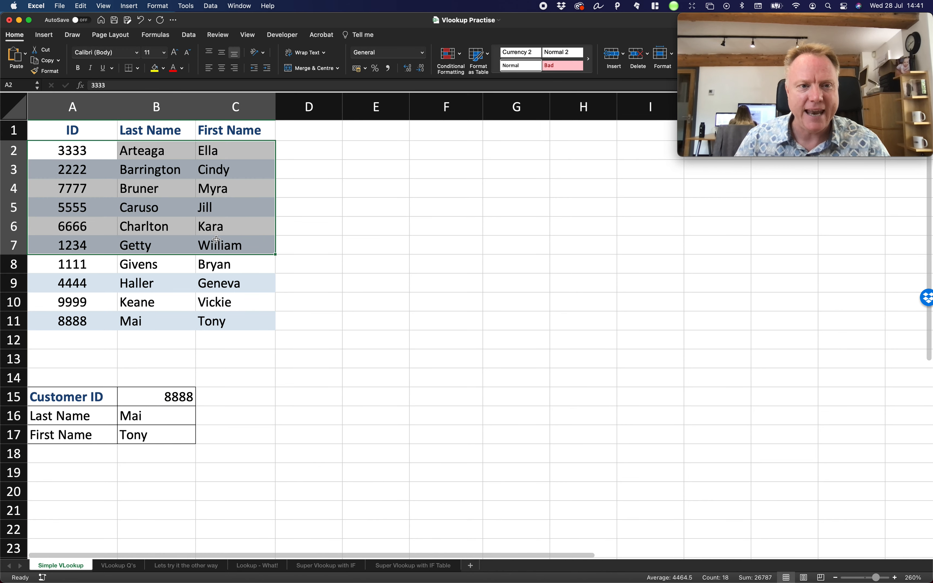
pyautogui.click(21, 85)
pyautogui.write('t')
pyautogui.press('BackSpace')
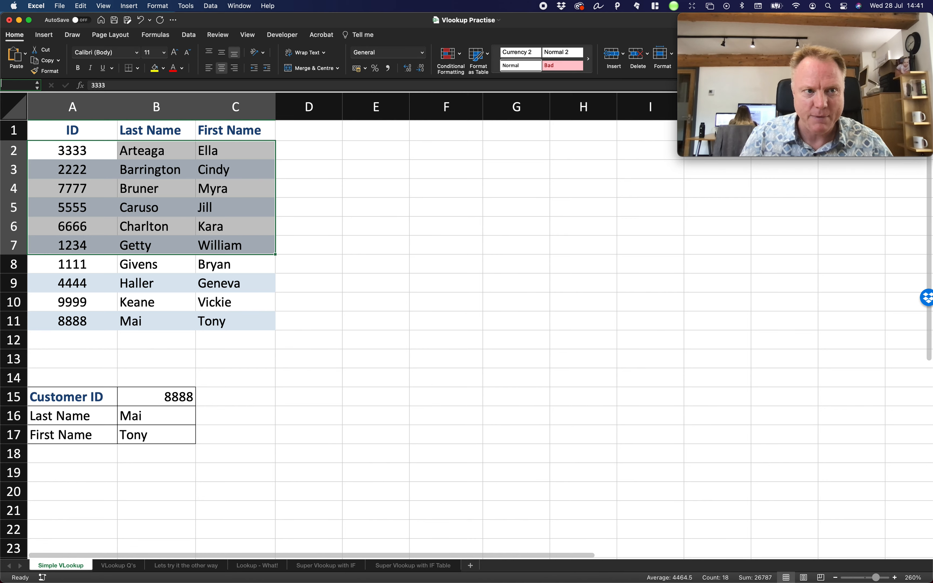
pyautogui.click(395, 314)
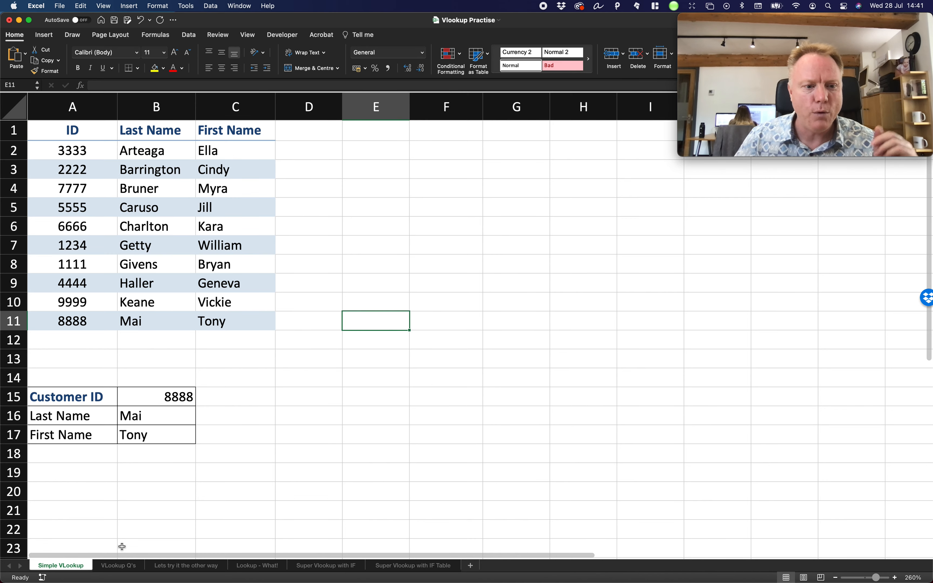
# Open the VLookup Q's sheet and examine the columns of its Customers table
pyautogui.click(119, 566)
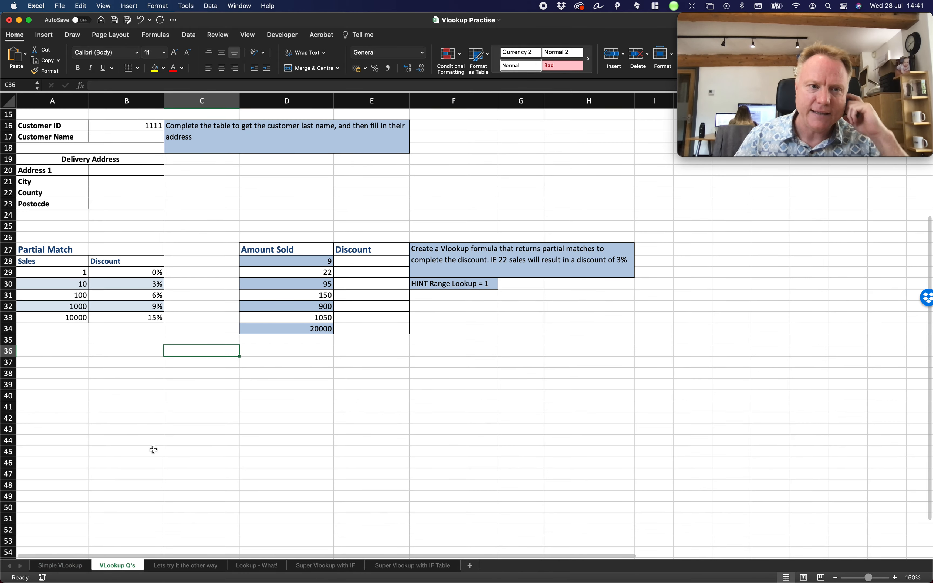
pyautogui.scroll(5, 189, 403)
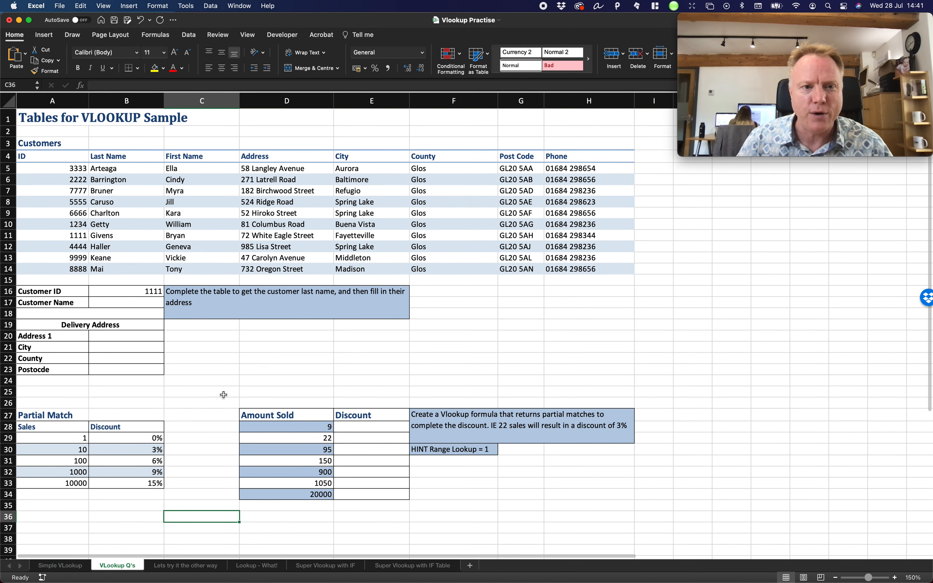
pyautogui.click(67, 192)
pyautogui.click(212, 195)
pyautogui.click(393, 201)
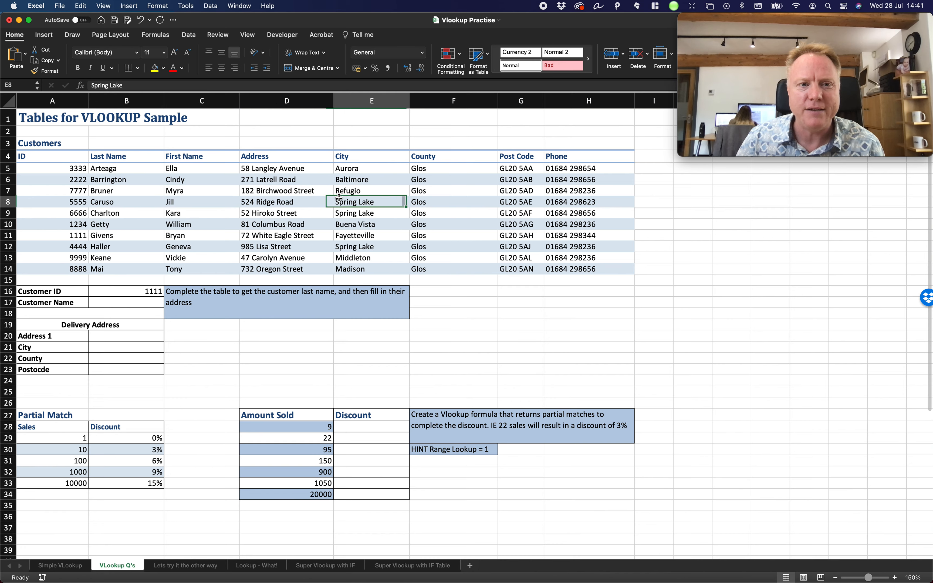
pyautogui.click(579, 199)
pyautogui.click(131, 191)
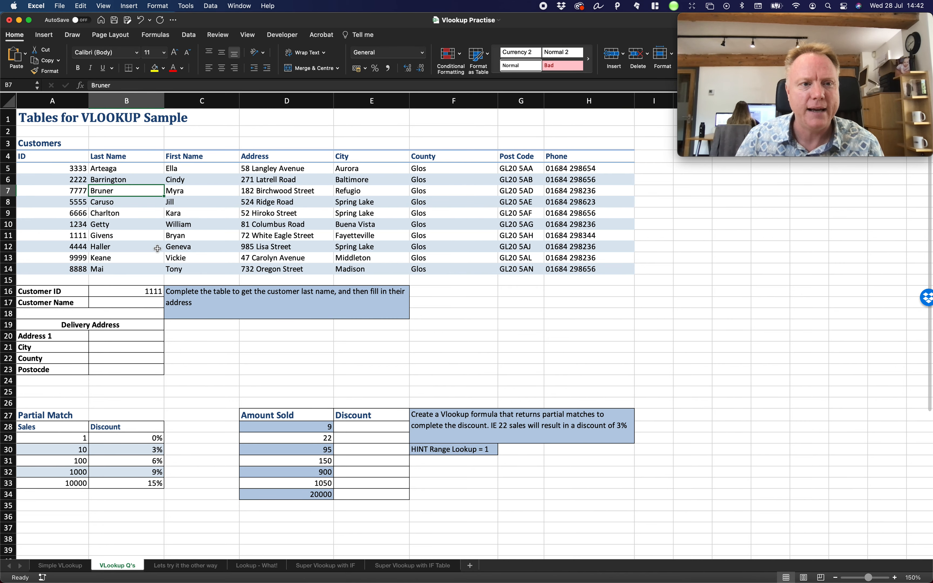
pyautogui.moveTo(98, 179); pyautogui.dragTo(104, 226)
pyautogui.moveTo(183, 189); pyautogui.dragTo(179, 235)
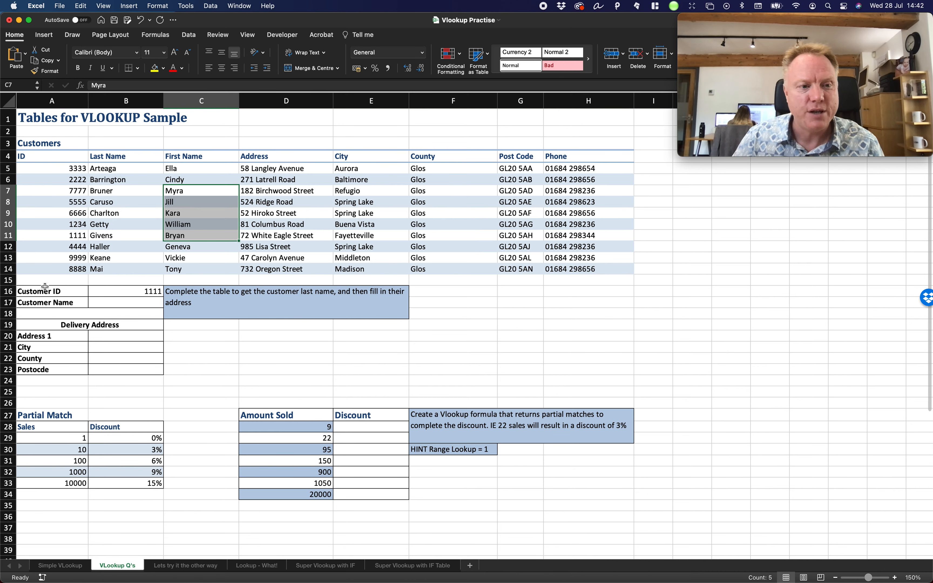
# Examine the empty Customer Name and Delivery Address cells in B17 and B20:B23 that the exercise asks to fill
pyautogui.click(104, 303)
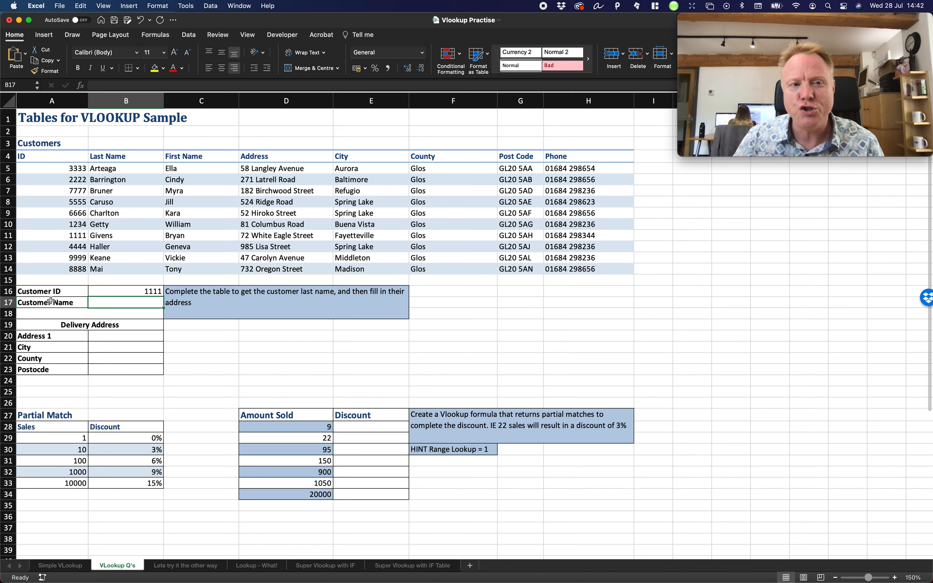
pyautogui.hscroll(2, 46, 299)
pyautogui.hscroll(-2, 58, 302)
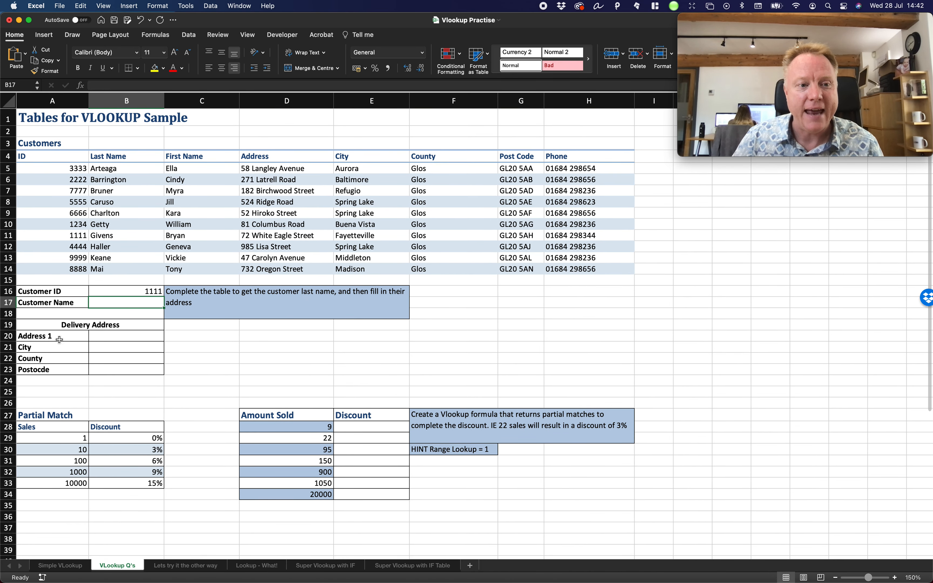
pyautogui.click(108, 338)
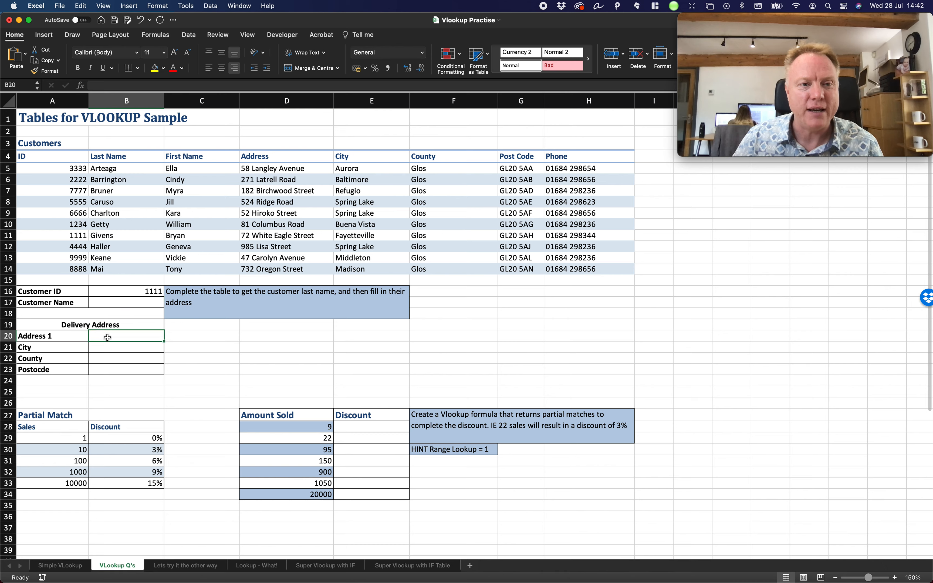
pyautogui.click(114, 348)
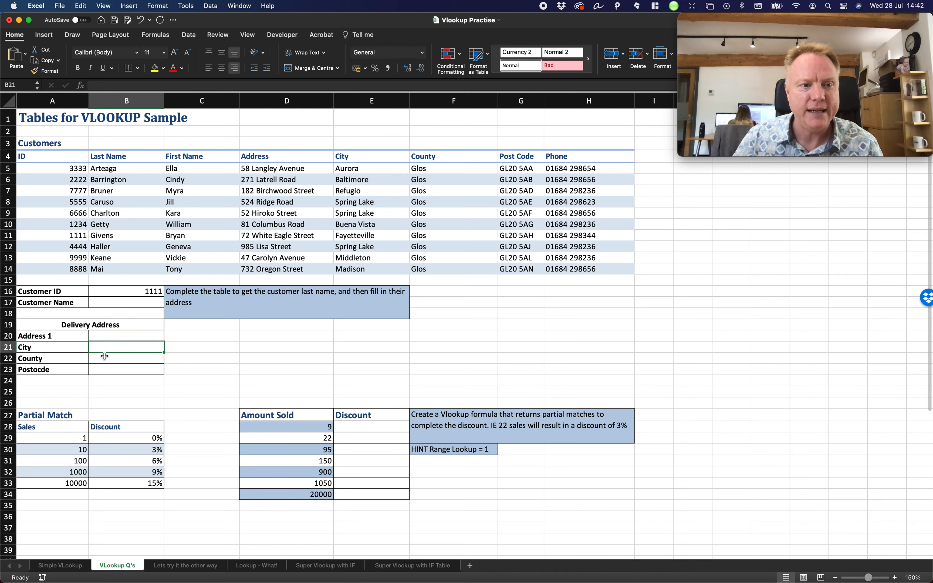
pyautogui.click(105, 358)
pyautogui.click(115, 370)
pyautogui.click(133, 302)
pyautogui.click(146, 336)
pyautogui.click(149, 348)
pyautogui.click(153, 360)
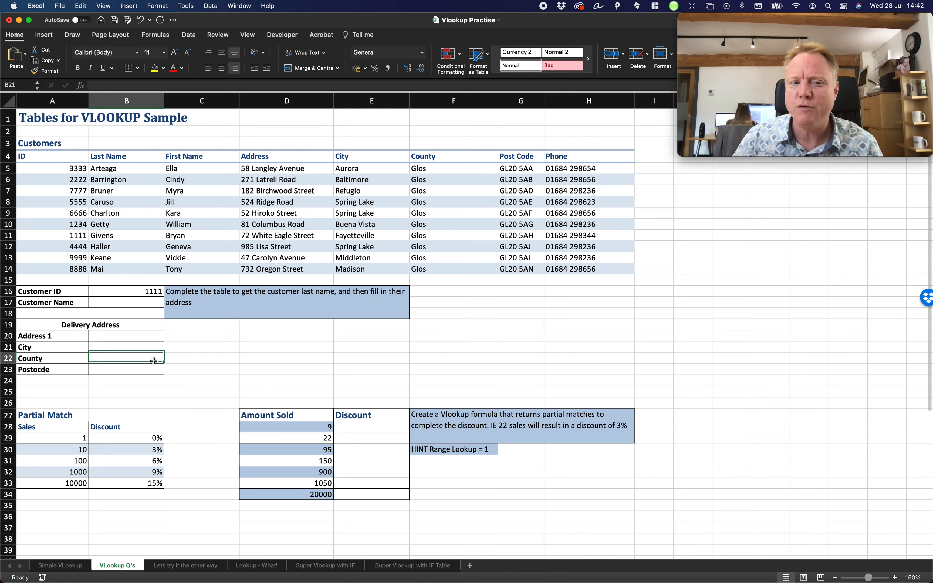
# Examine how the Customer ID in B16 matches the Customers table's ID column, and the empty Customer Name and Delivery Address cells
pyautogui.moveTo(94, 180); pyautogui.dragTo(462, 213)
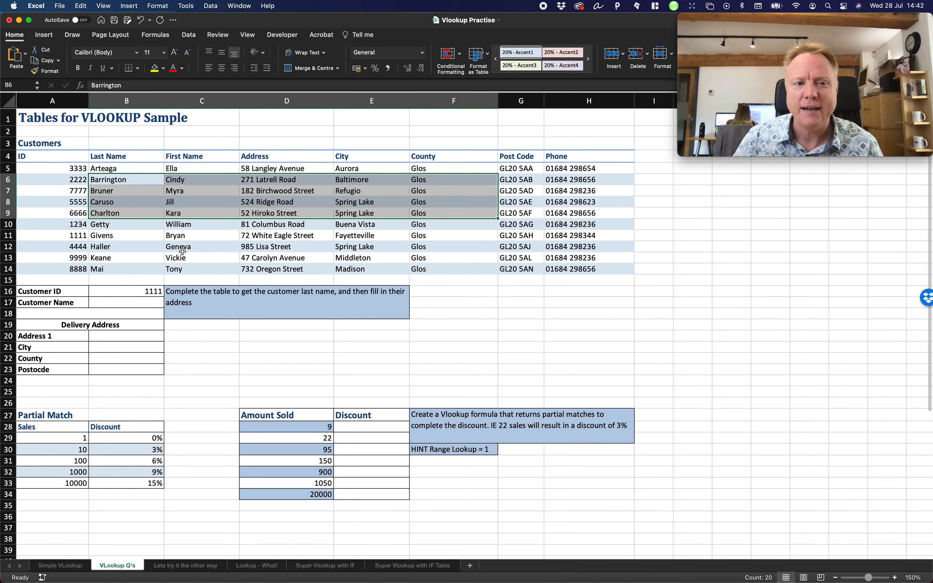
pyautogui.click(142, 292)
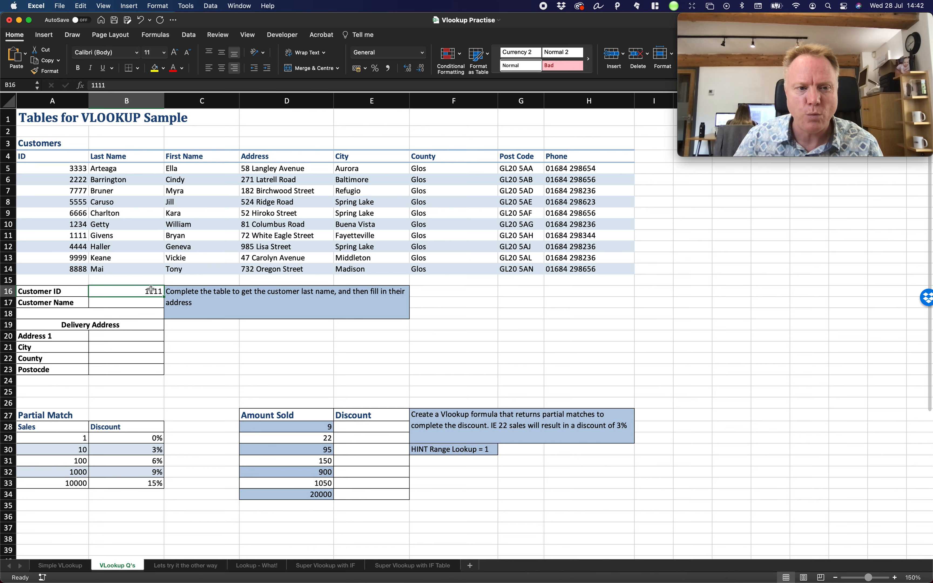
pyautogui.moveTo(73, 168); pyautogui.dragTo(71, 270)
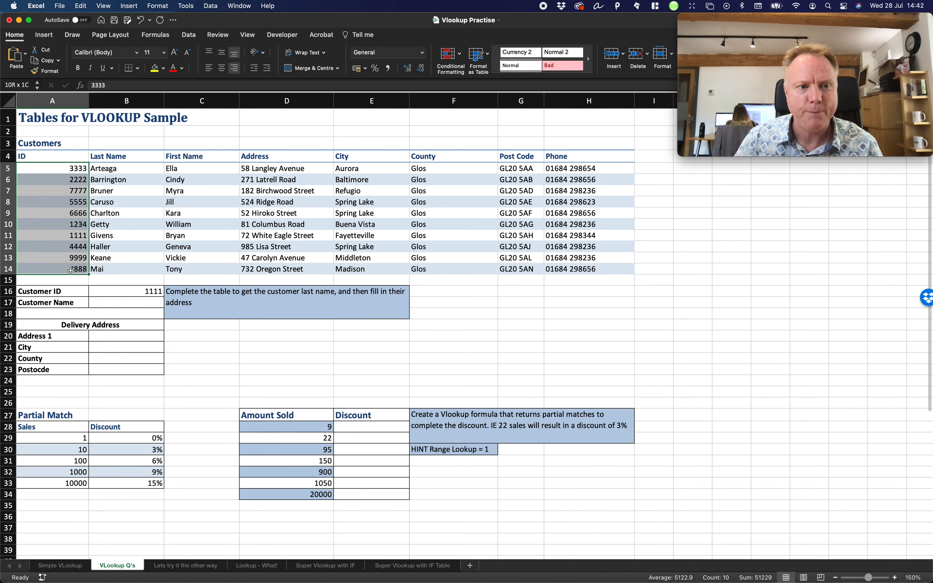
pyautogui.click(134, 303)
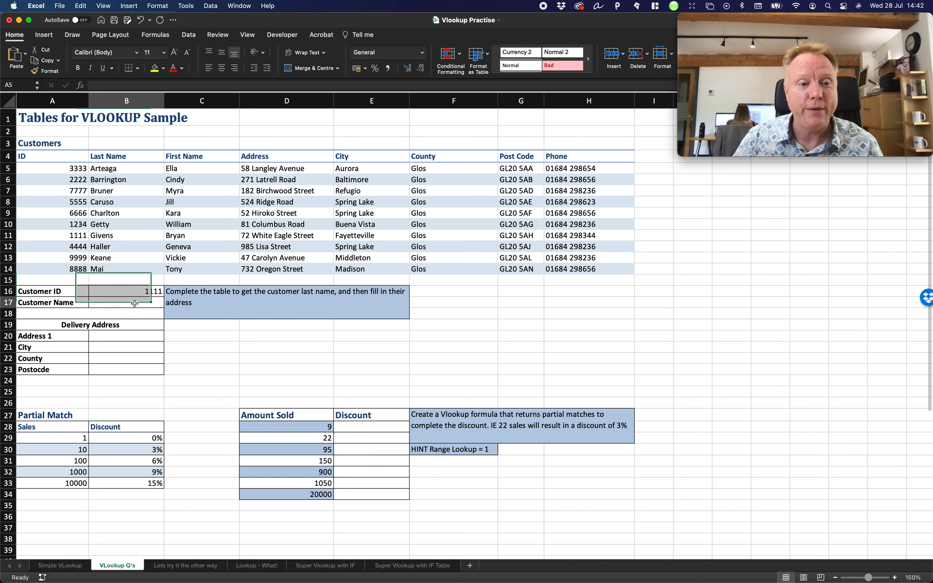
pyautogui.moveTo(139, 356); pyautogui.dragTo(146, 375)
pyautogui.click(141, 370)
pyautogui.click(137, 359)
pyautogui.click(138, 347)
pyautogui.click(137, 336)
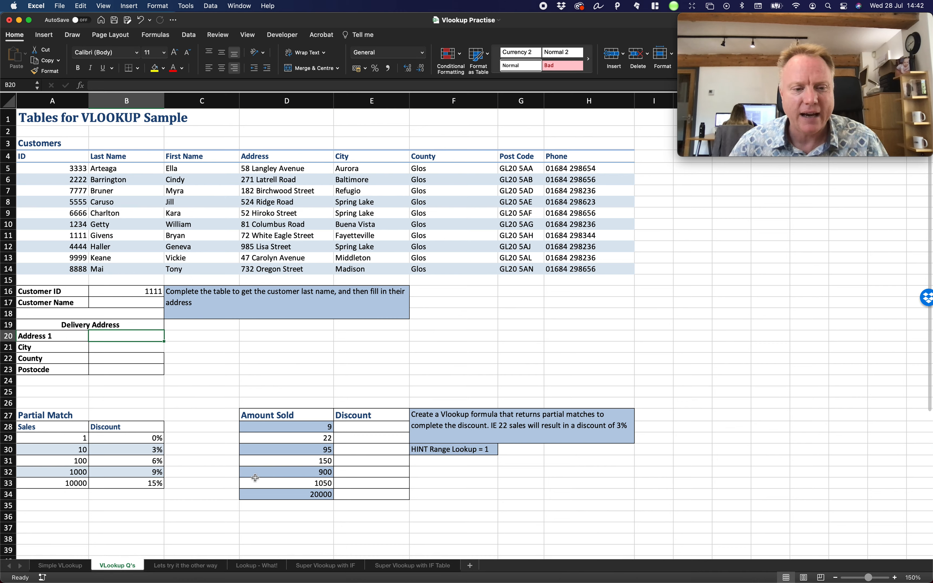
# Open the Simple VLookup sheet and examine the FALSE range lookup argument in the B16 Last Name formula
pyautogui.click(58, 565)
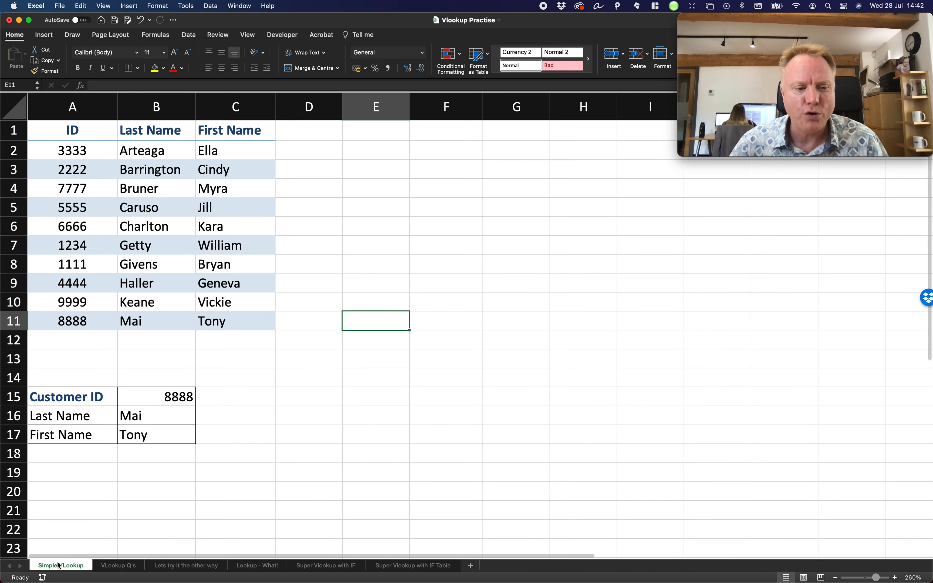
pyautogui.doubleClick(162, 415)
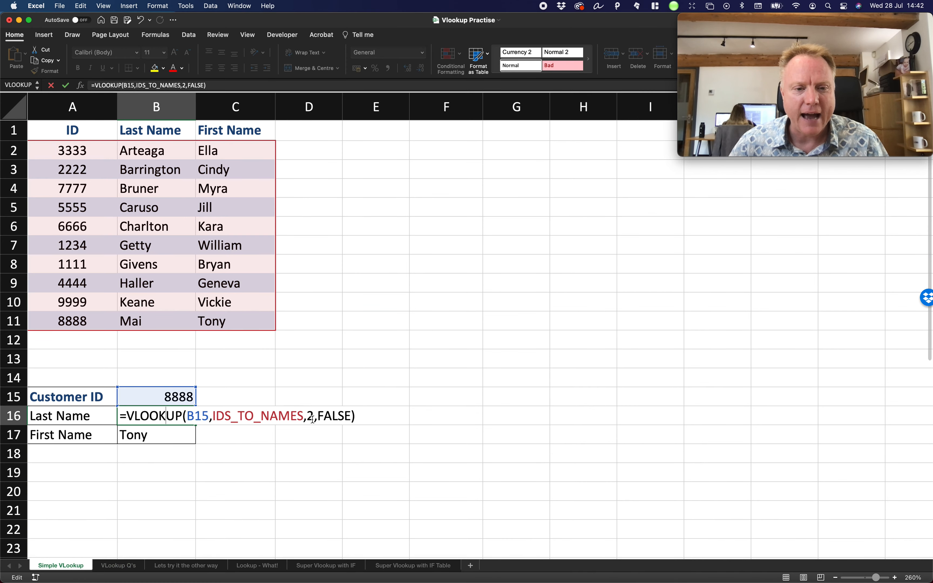
pyautogui.doubleClick(330, 417)
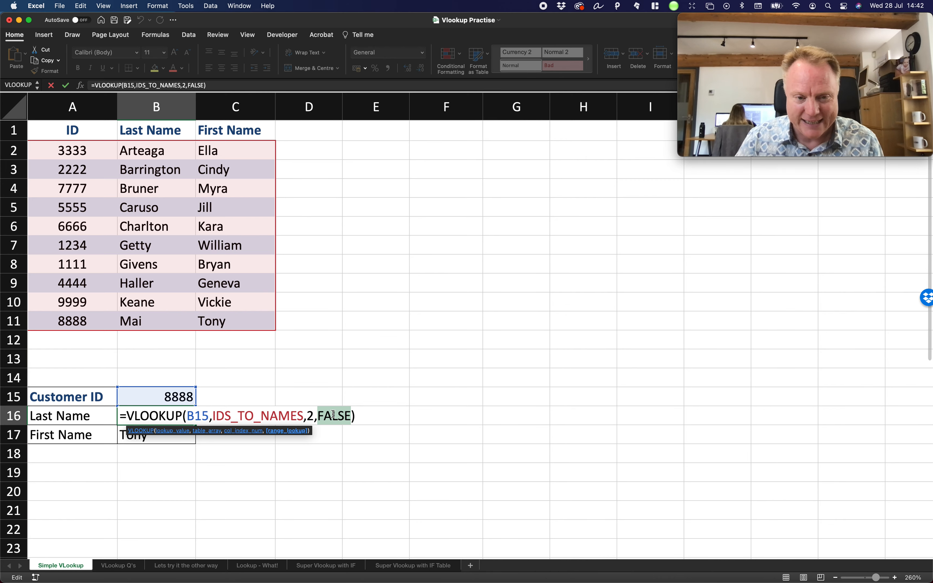
pyautogui.press('Return')
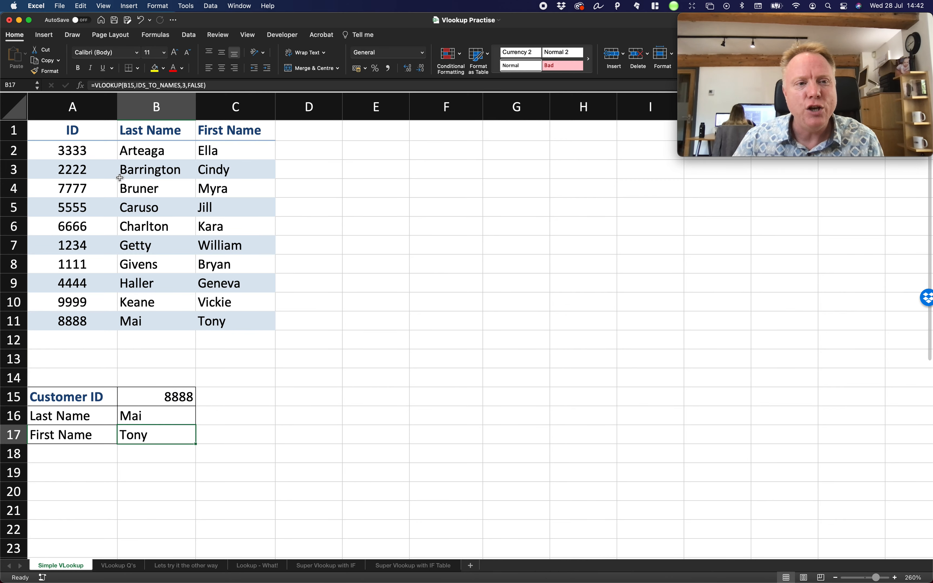
# Examine the order of the customer IDs in column A of the Simple VLookup sheet
pyautogui.click(66, 149)
pyautogui.moveTo(66, 150); pyautogui.dragTo(72, 207)
pyautogui.click(85, 148)
pyautogui.click(78, 225)
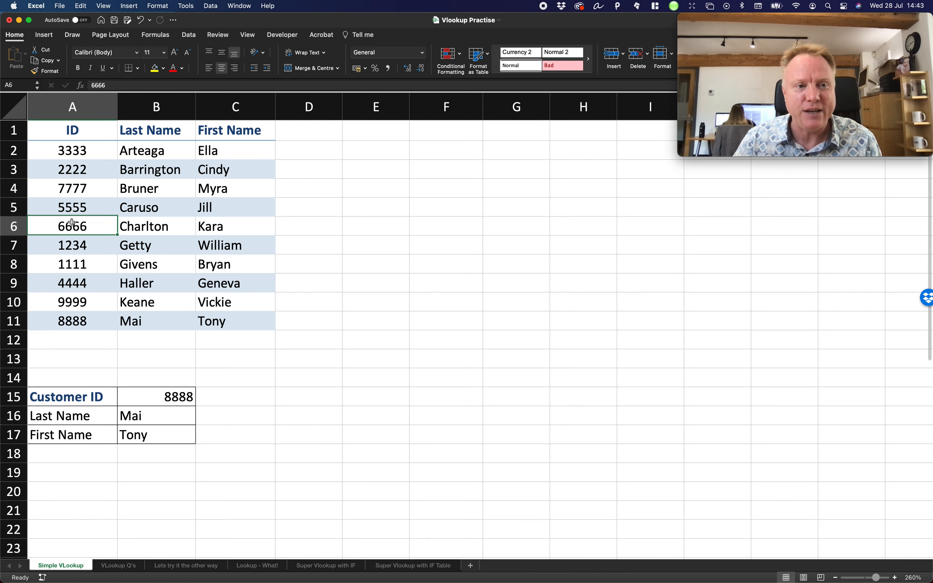
pyautogui.scroll(-1, 78, 223)
pyautogui.scroll(-1, 78, 223)
pyautogui.click(85, 147)
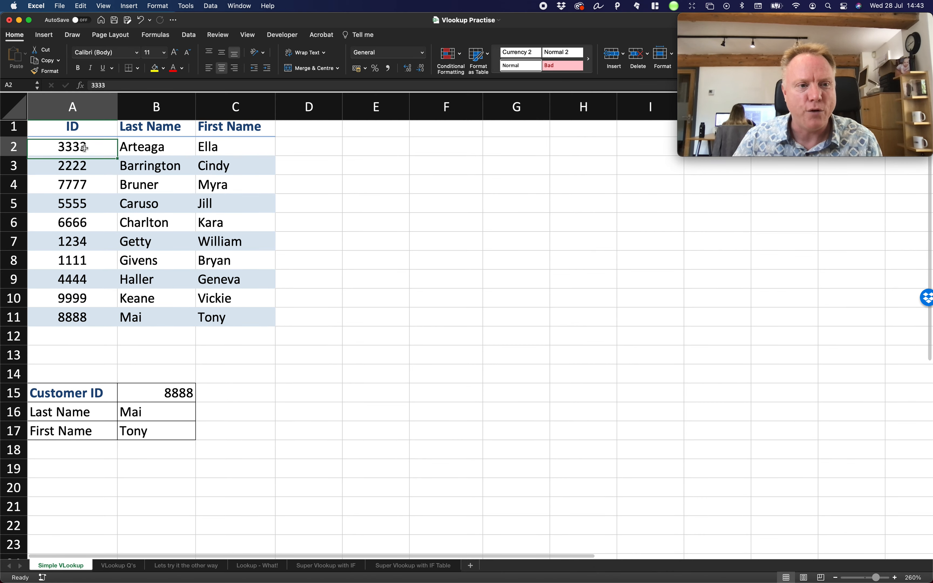
pyautogui.click(83, 165)
pyautogui.click(86, 185)
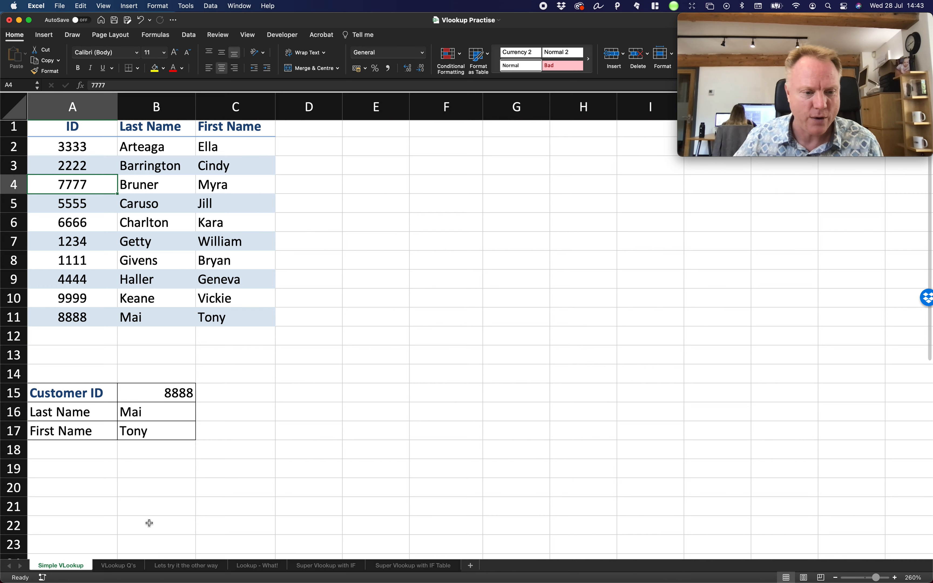
# Return to the VLookup Q's sheet and examine the Sales thresholds in A29:A33 of the Partial Match table
pyautogui.click(122, 565)
pyautogui.moveTo(64, 438); pyautogui.dragTo(64, 484)
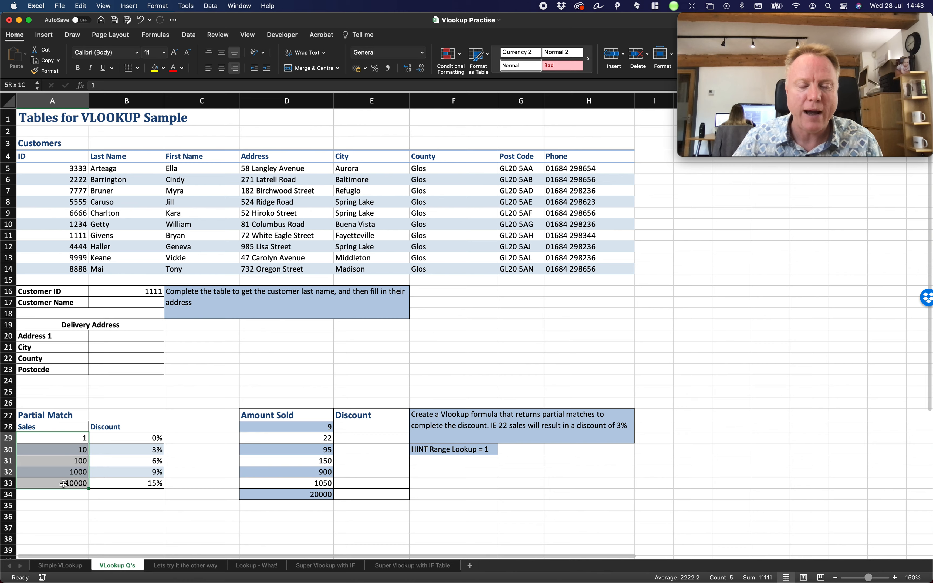
pyautogui.click(74, 440)
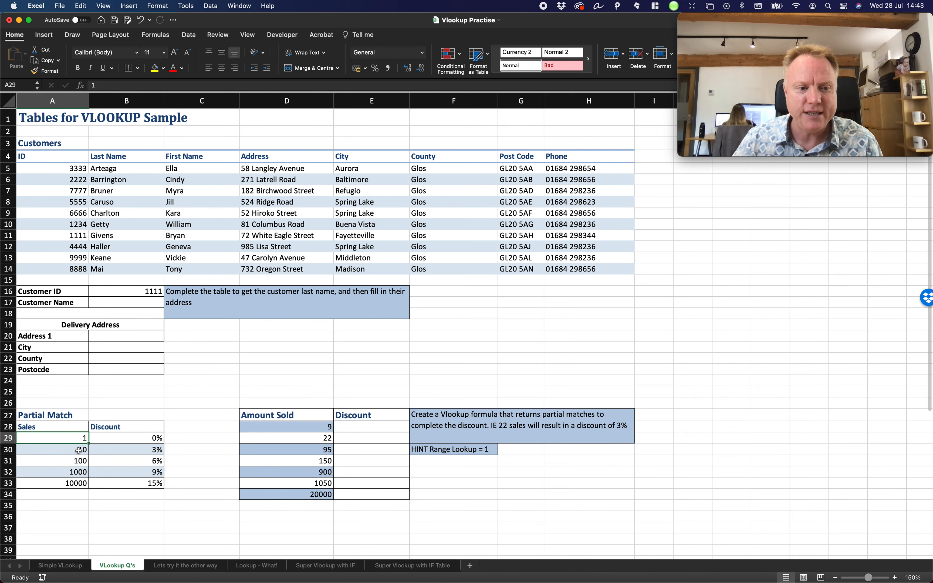
pyautogui.click(79, 450)
pyautogui.click(81, 461)
pyautogui.click(83, 471)
pyautogui.click(76, 484)
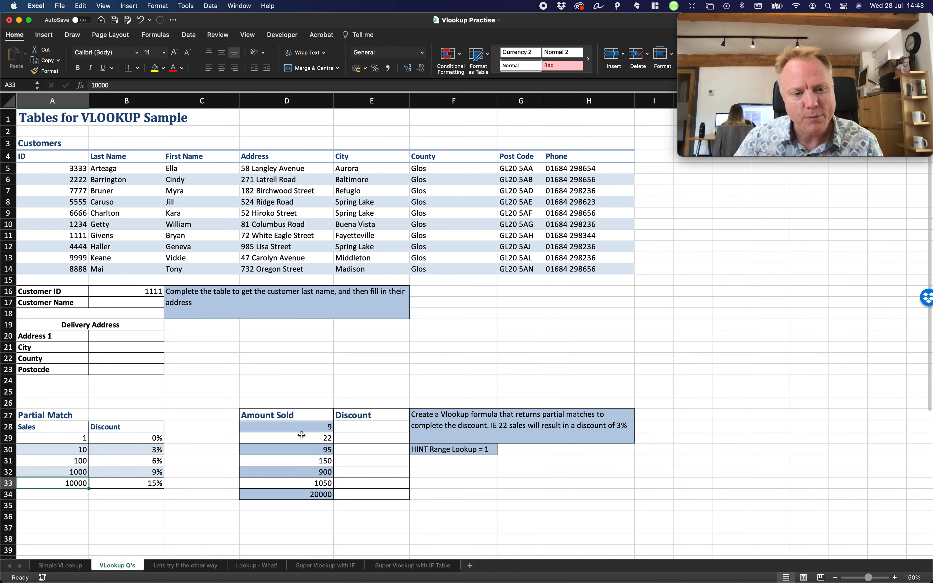
# Examine the Partial Match table in A29:B33, reading which discount belongs to each of the first three Sales thresholds
pyautogui.click(295, 427)
pyautogui.moveTo(68, 443); pyautogui.dragTo(120, 487)
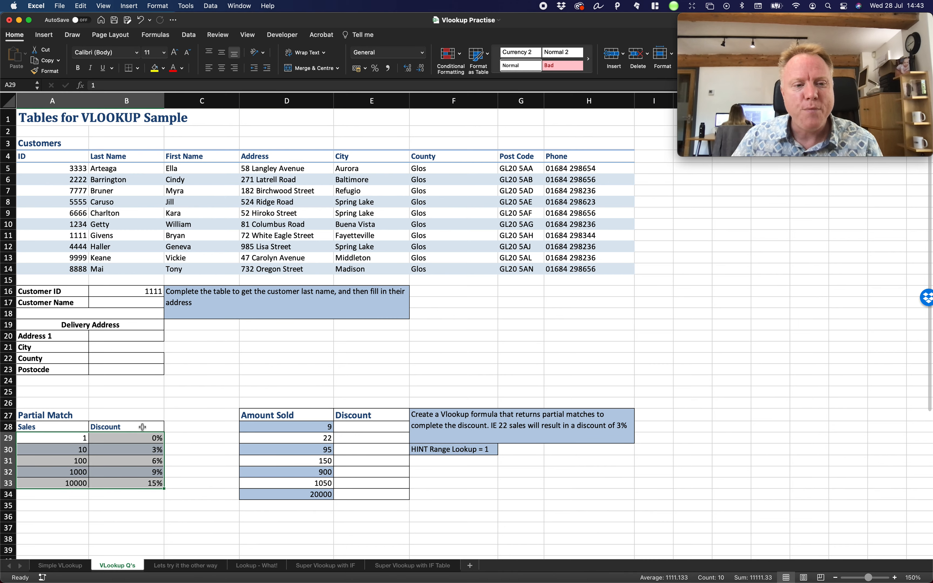
pyautogui.click(193, 412)
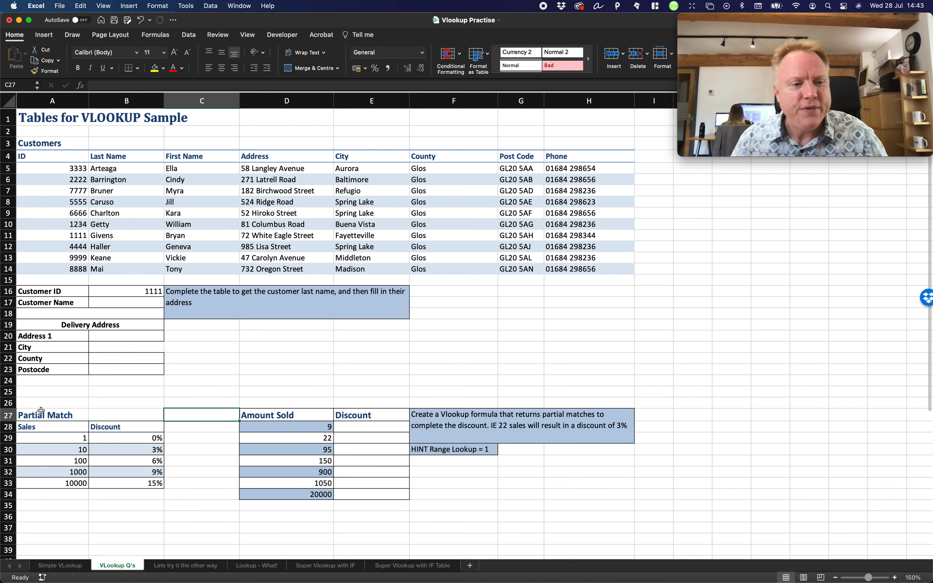
pyautogui.moveTo(41, 439); pyautogui.dragTo(139, 481)
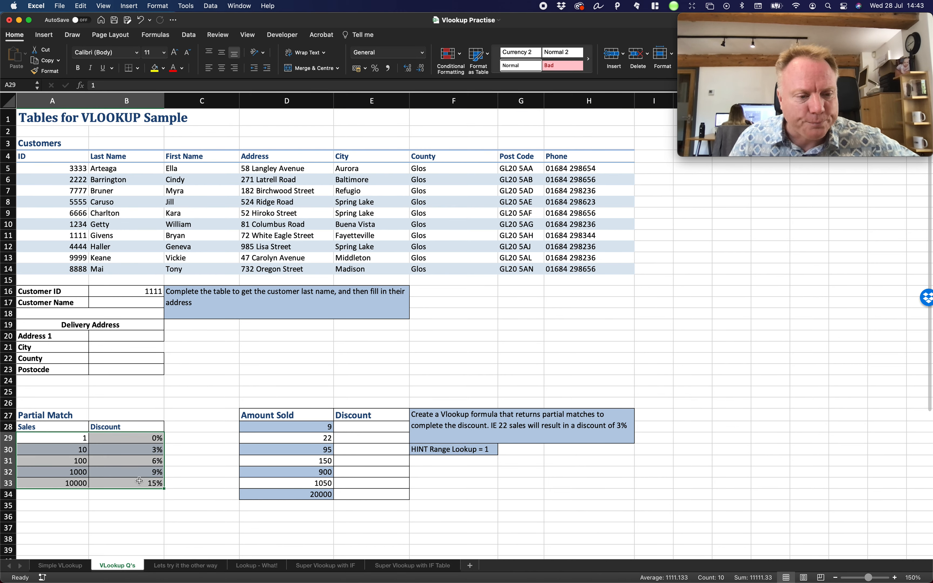
pyautogui.click(114, 451)
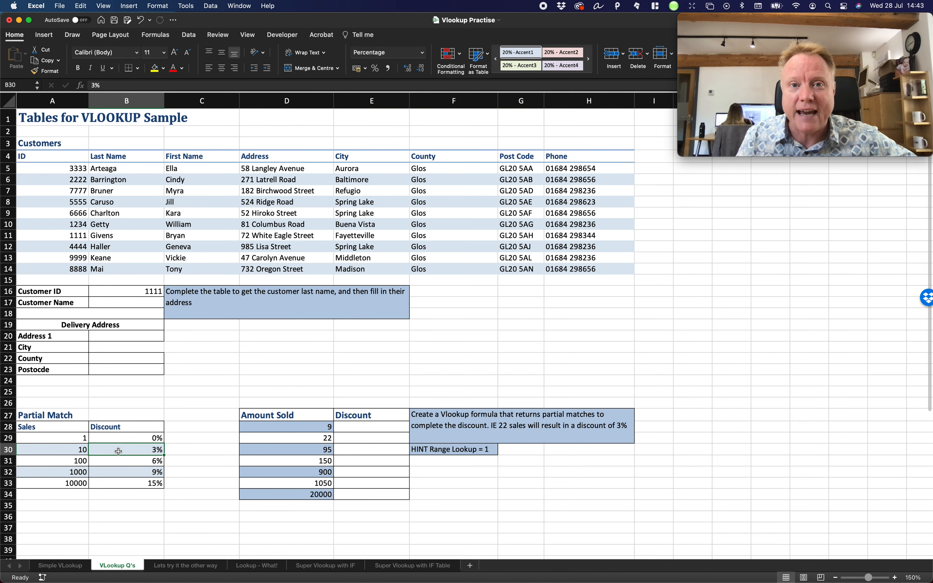
pyautogui.click(72, 439)
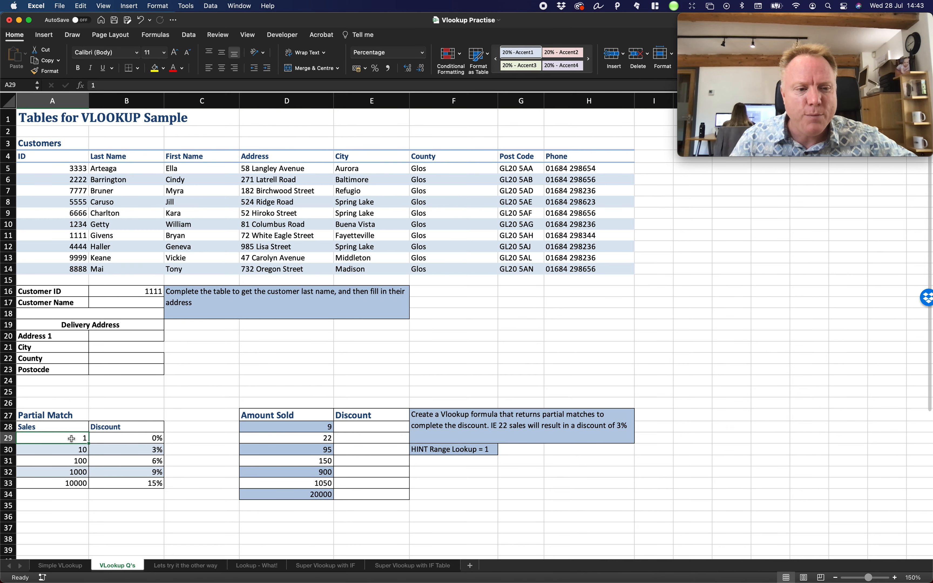
pyautogui.click(143, 439)
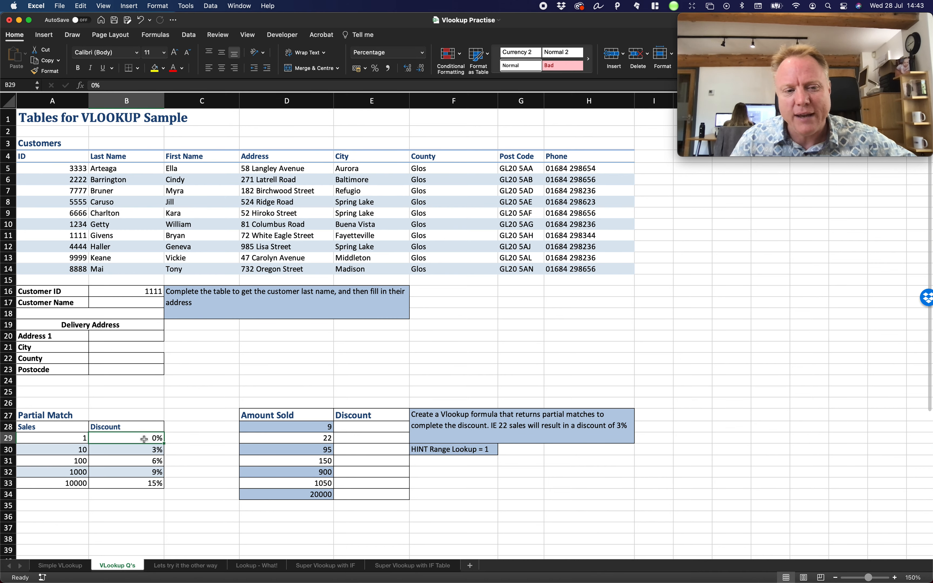
pyautogui.moveTo(60, 451); pyautogui.dragTo(61, 462)
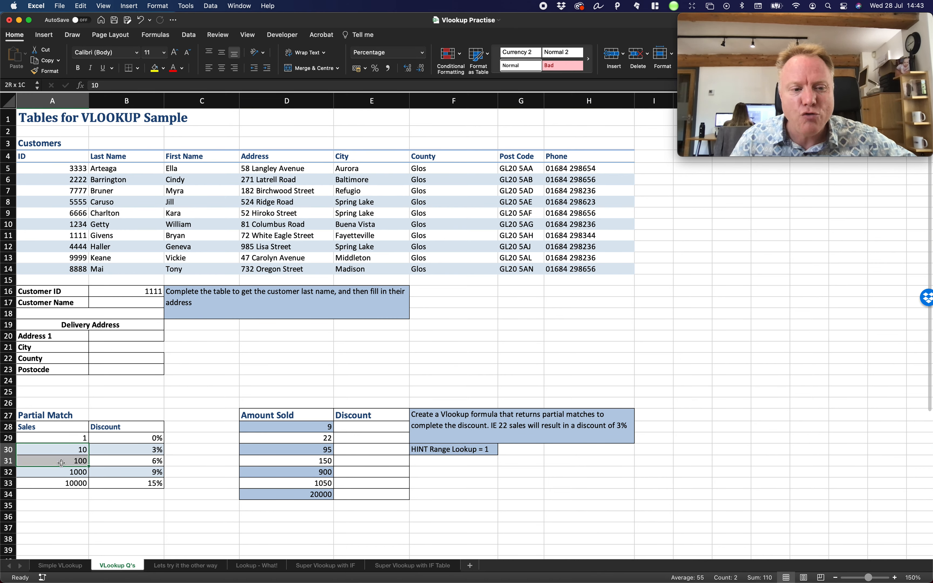
pyautogui.click(63, 460)
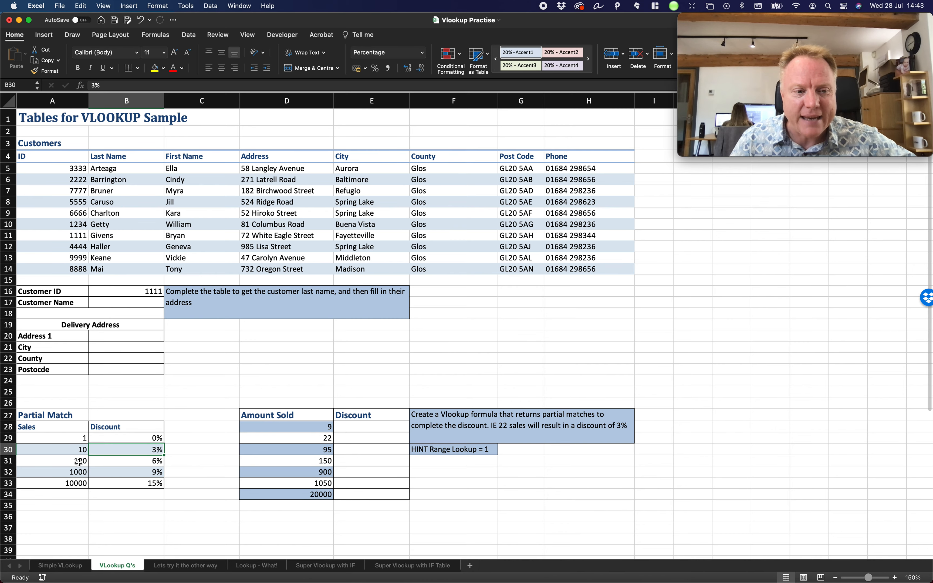
pyautogui.click(140, 459)
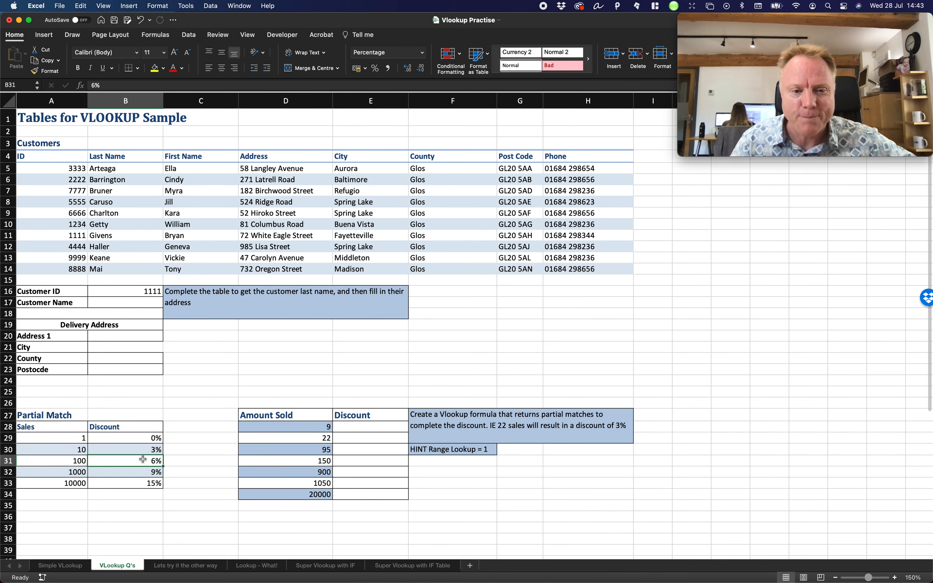
pyautogui.moveTo(51, 441); pyautogui.dragTo(118, 485)
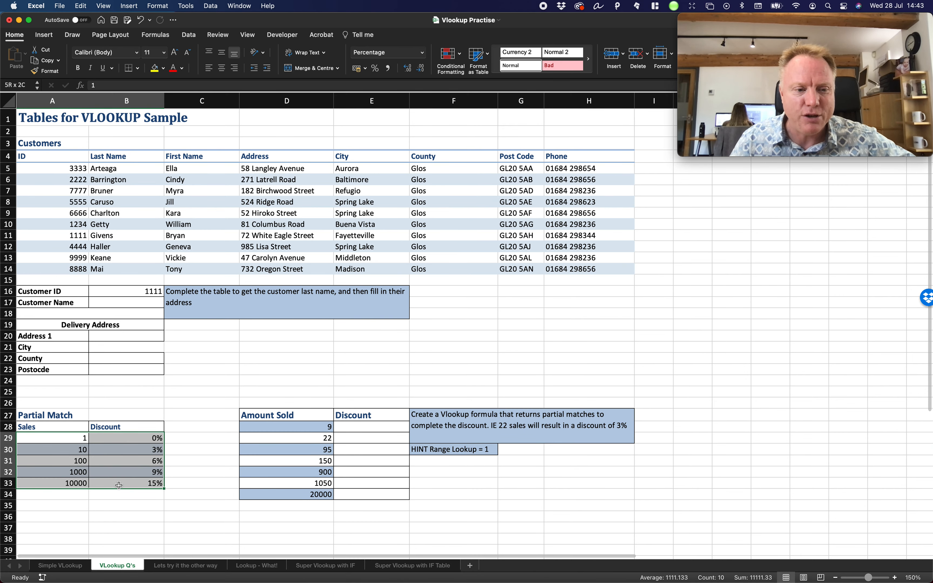
pyautogui.click(148, 455)
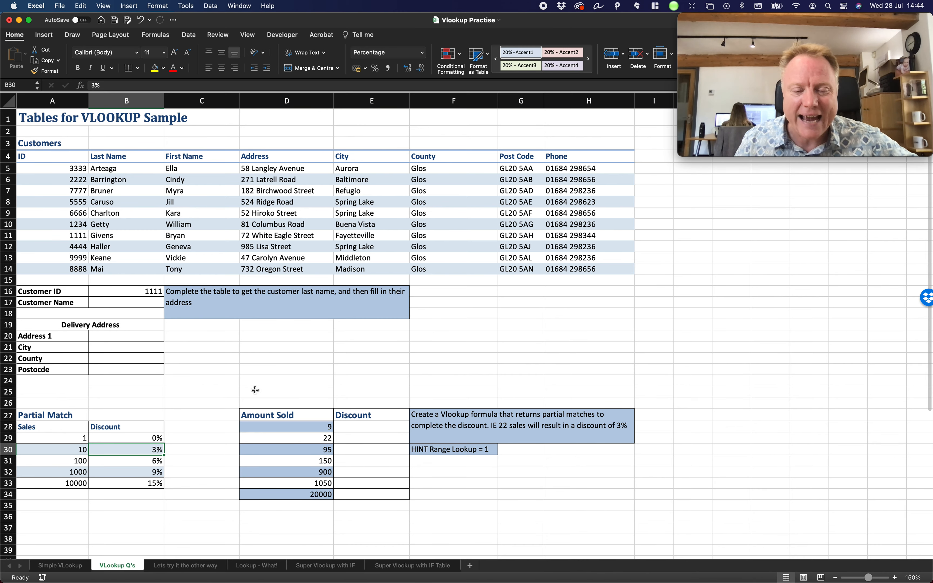
# Compare the first Amount Sold in D28 with the Partial Match thresholds in rows 29 and 30 and the order of the Sales column
pyautogui.click(324, 438)
pyautogui.click(317, 429)
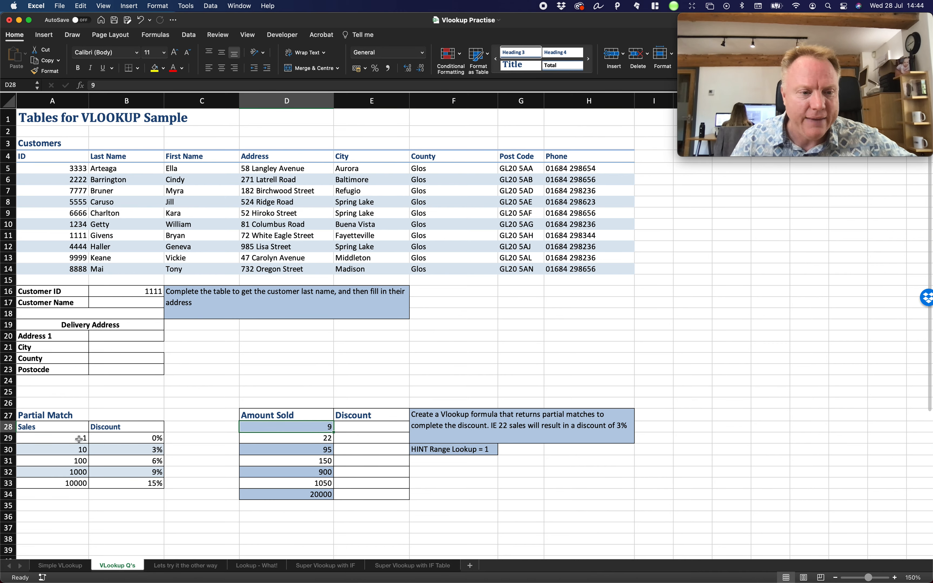
pyautogui.moveTo(79, 439); pyautogui.dragTo(100, 481)
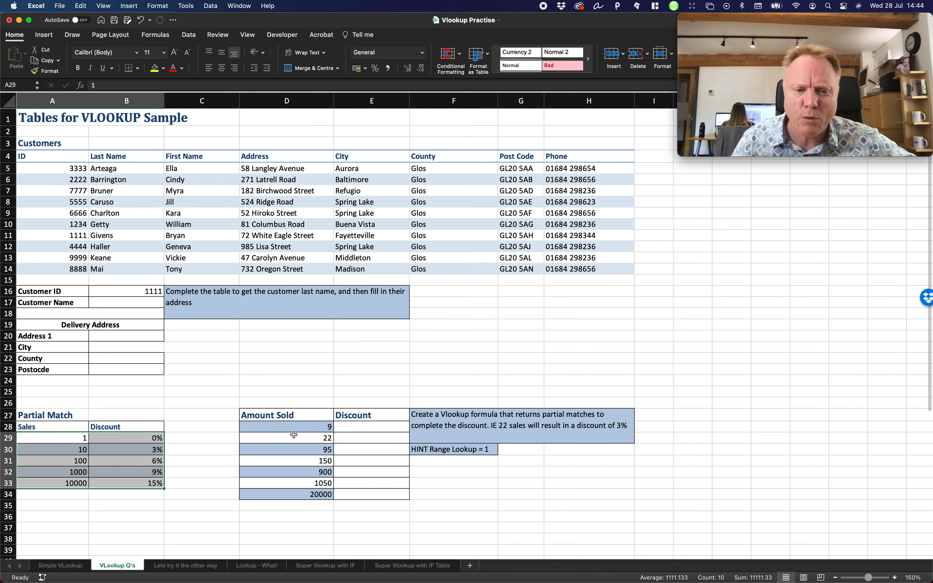
pyautogui.click(301, 426)
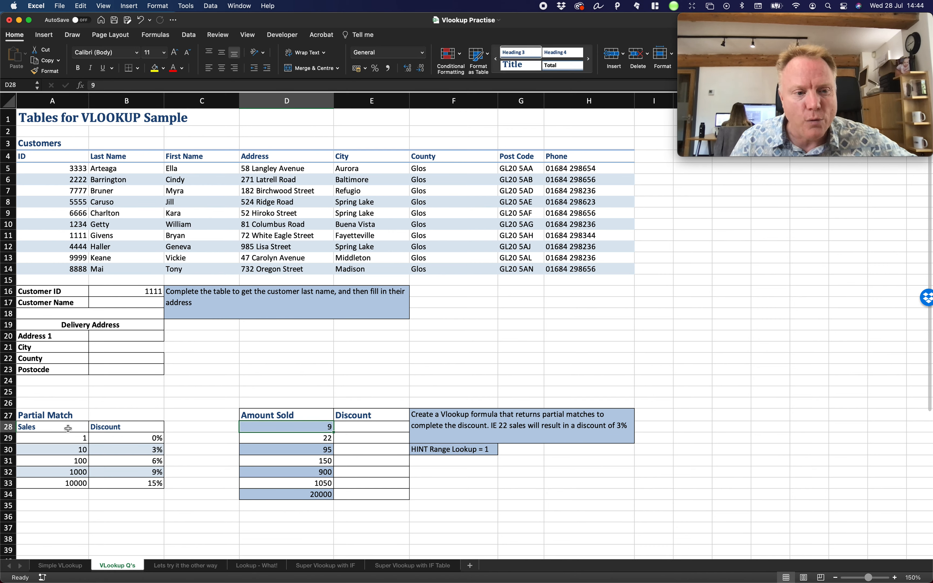
pyautogui.click(66, 438)
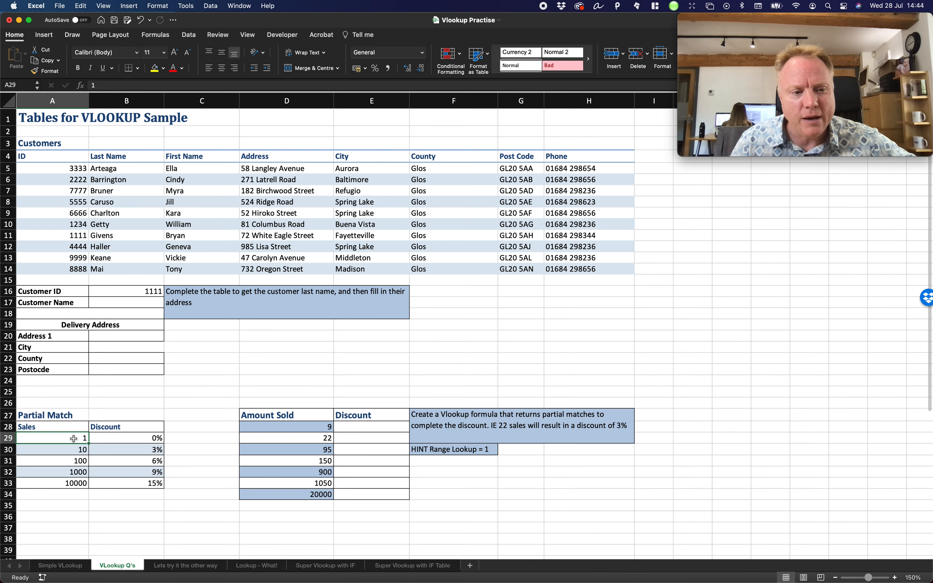
pyautogui.click(78, 450)
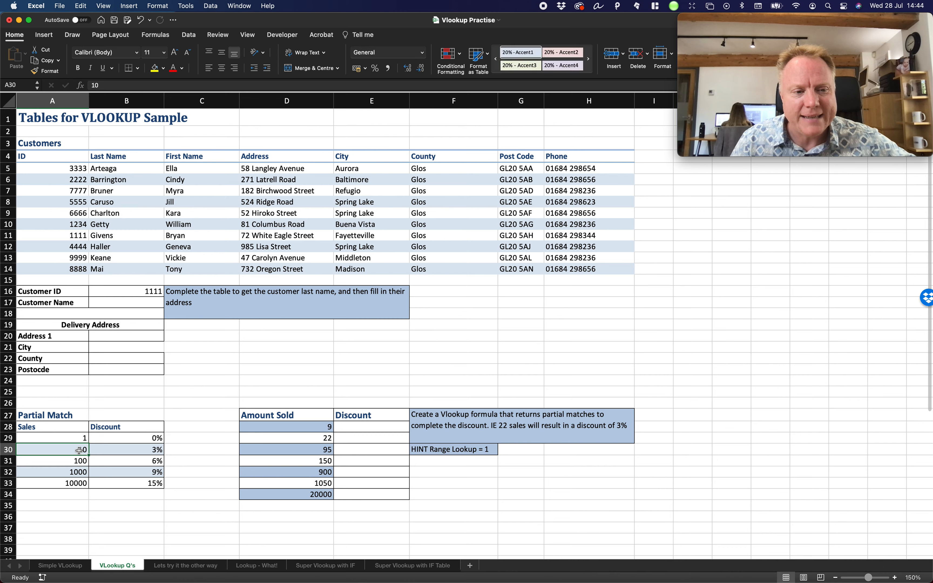
pyautogui.click(130, 450)
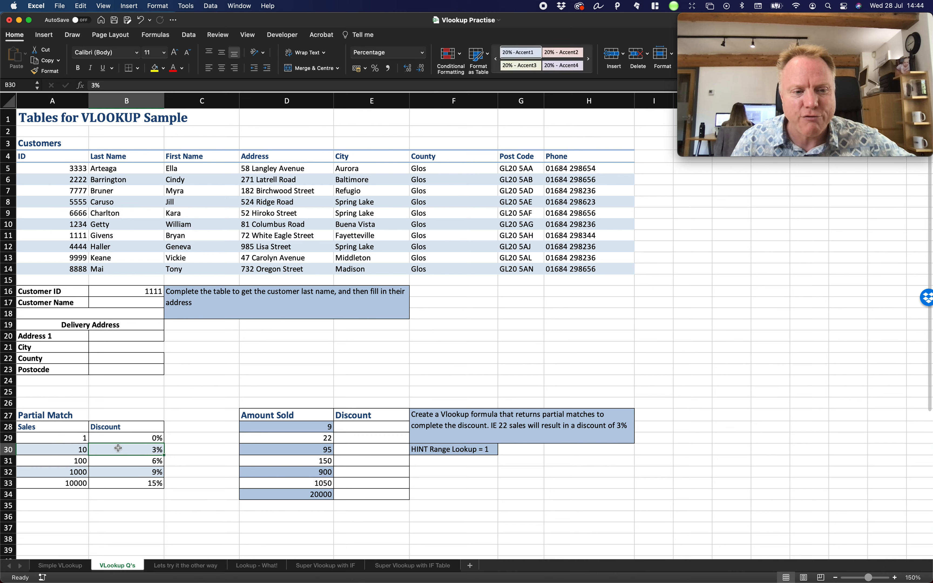
pyautogui.moveTo(75, 450); pyautogui.dragTo(127, 450)
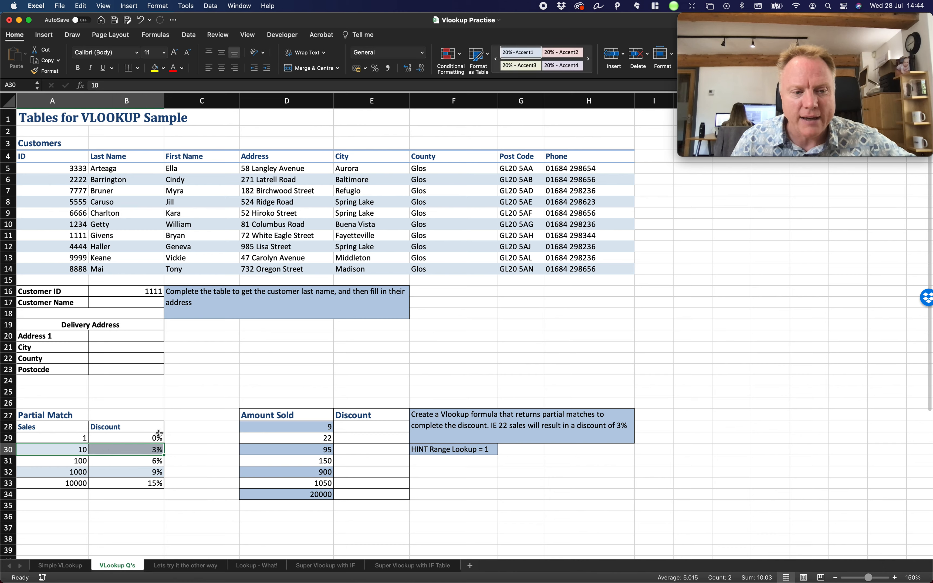
pyautogui.click(138, 437)
pyautogui.keyDown('shift'); pyautogui.click(84, 437); pyautogui.keyUp('shift')
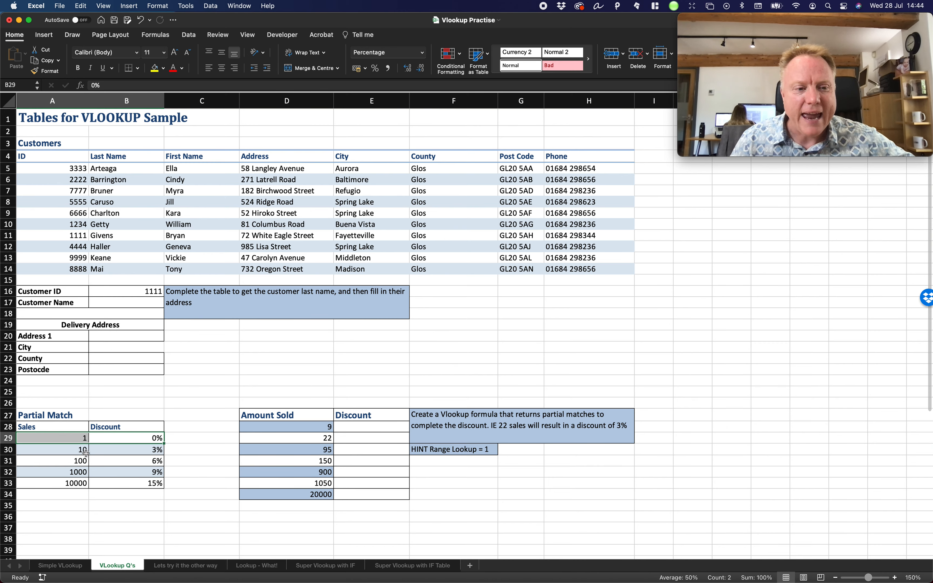
pyautogui.moveTo(62, 443); pyautogui.dragTo(69, 482)
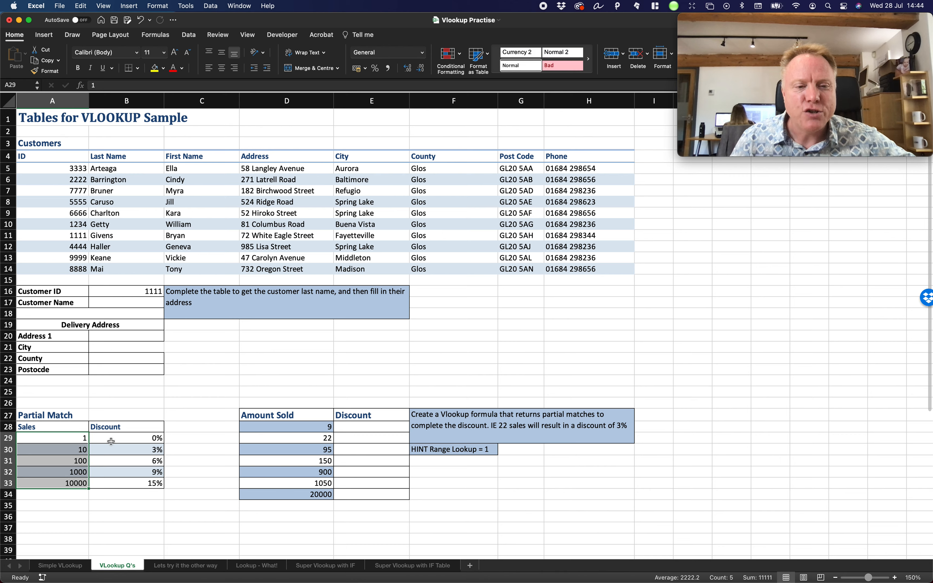
# Work out which Sales threshold in A29:A30 and discount in column B apply to the first Amount Sold in D28
pyautogui.click(313, 426)
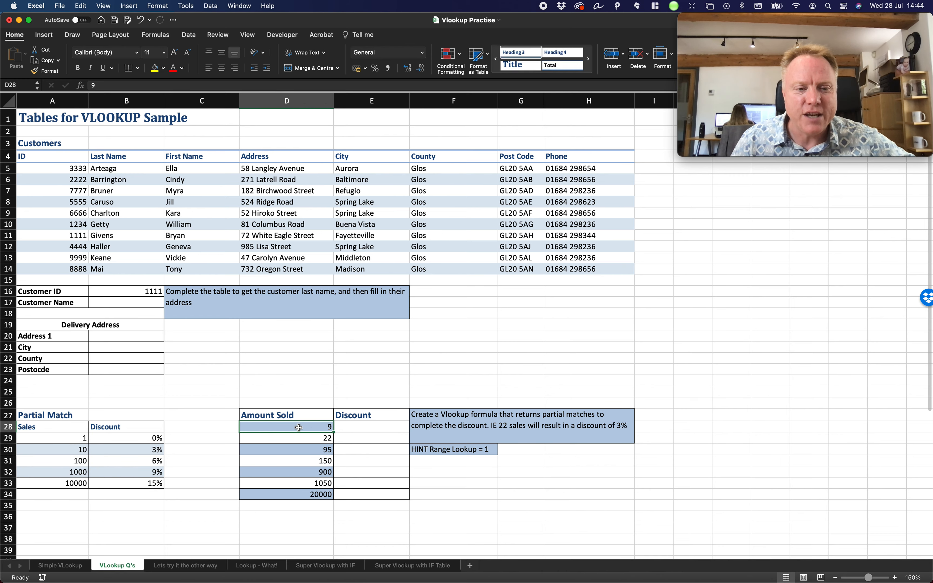
pyautogui.click(67, 437)
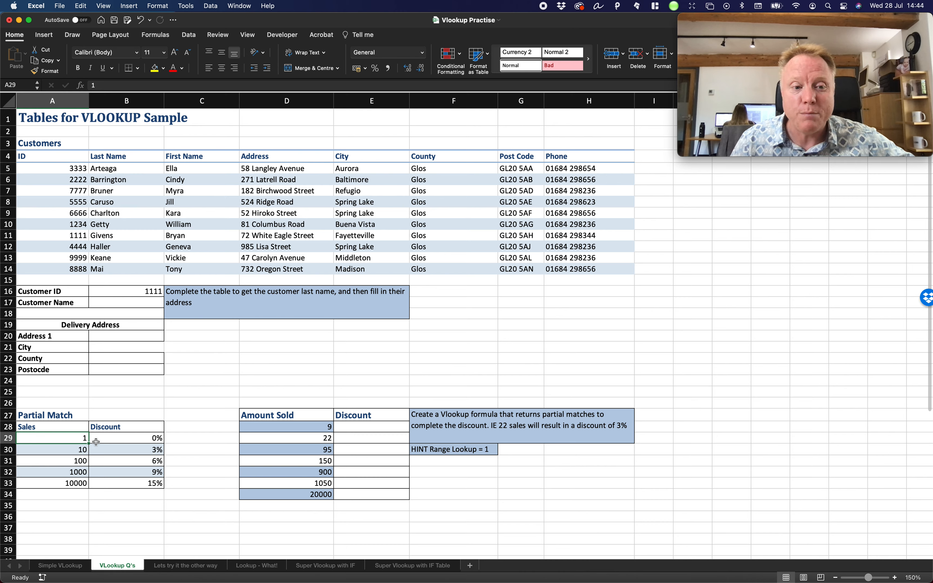
pyautogui.click(78, 449)
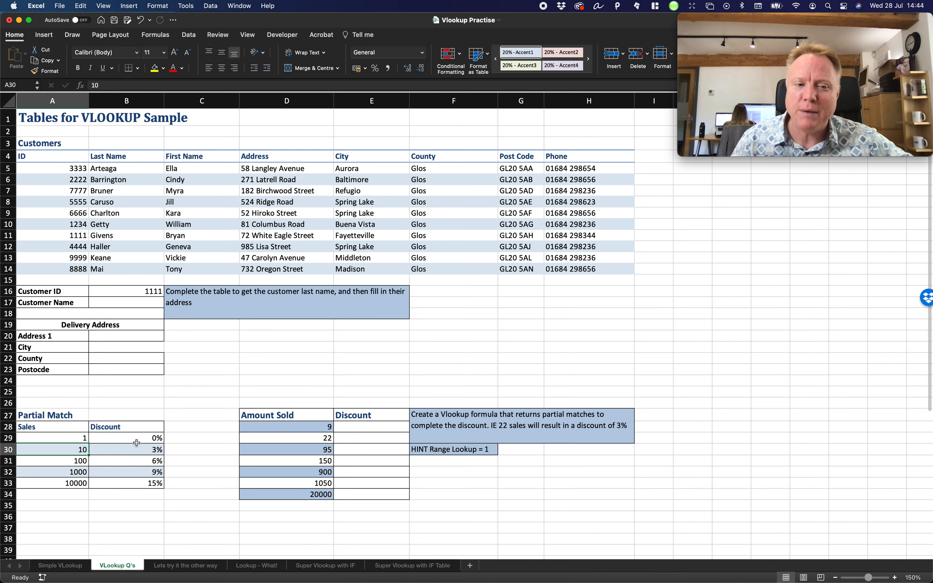
pyautogui.moveTo(82, 440); pyautogui.dragTo(125, 441)
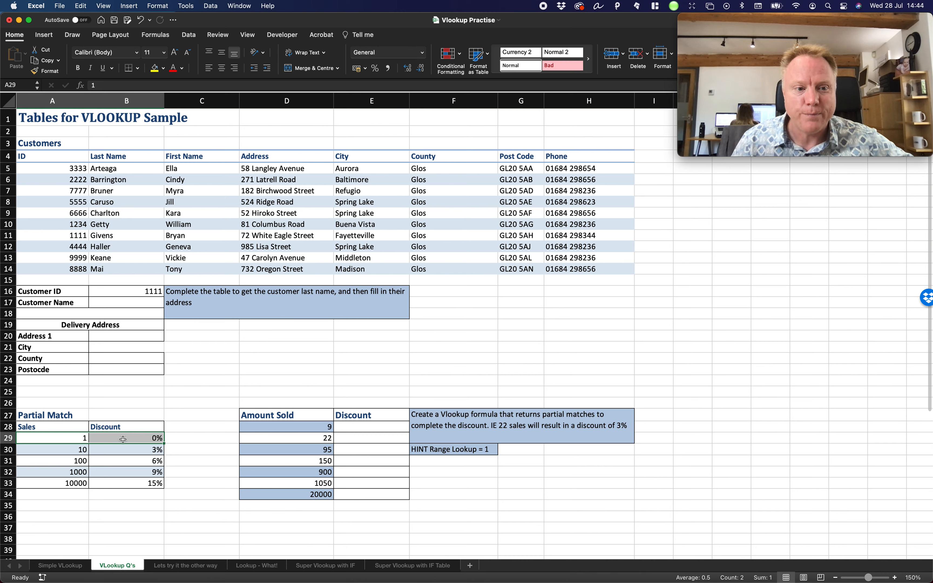
pyautogui.click(77, 449)
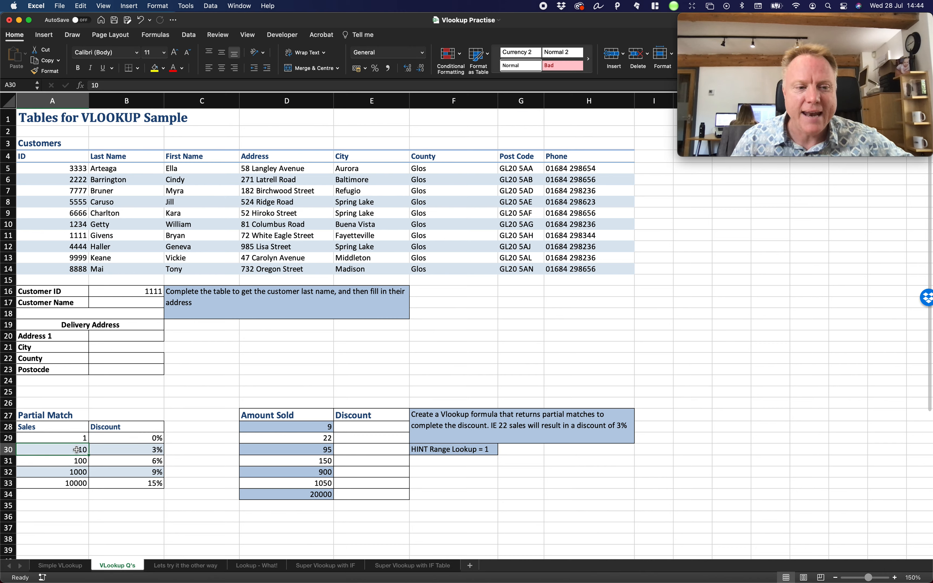
# Compare the Amounts Sold in D29 and D30 with the Sales thresholds in A30 and A31
pyautogui.click(311, 438)
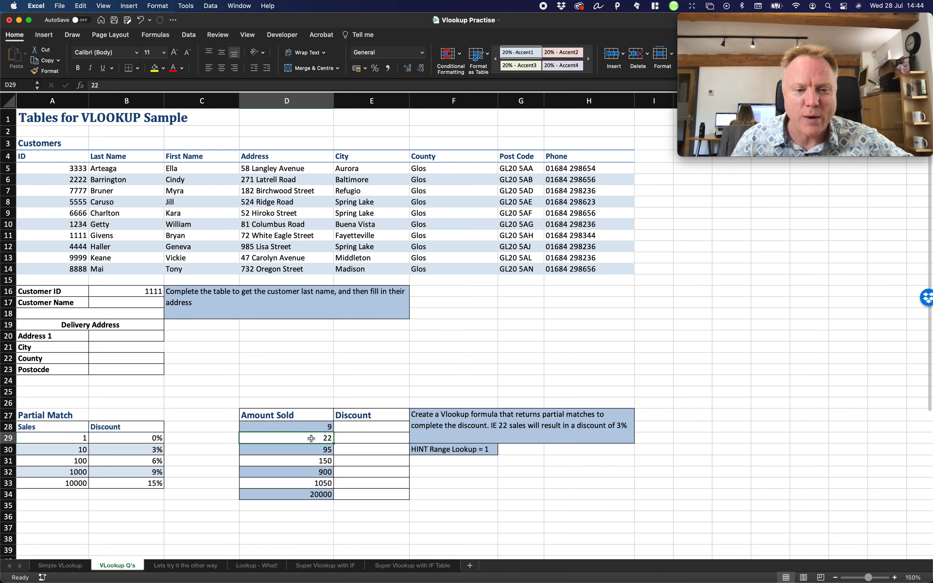
pyautogui.click(55, 450)
pyautogui.click(285, 452)
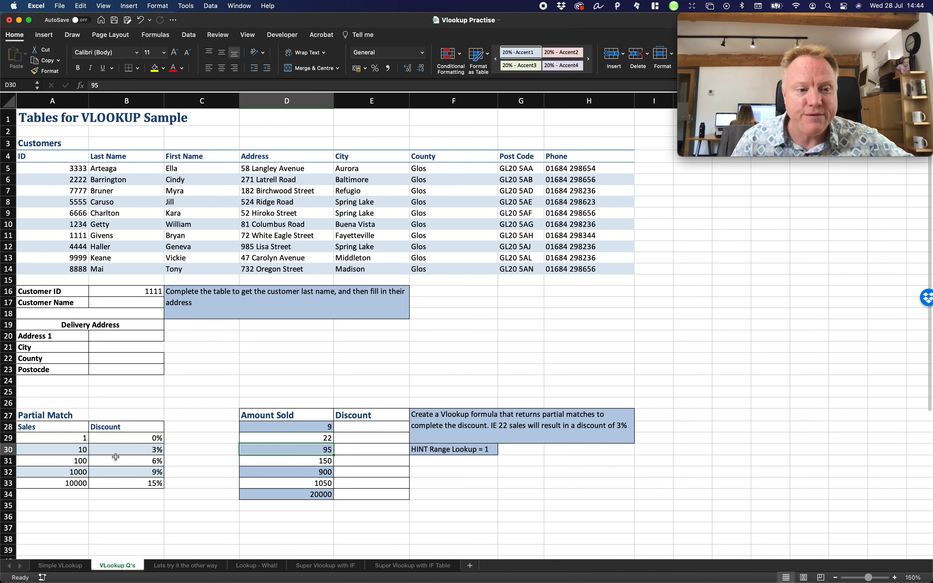
pyautogui.click(76, 451)
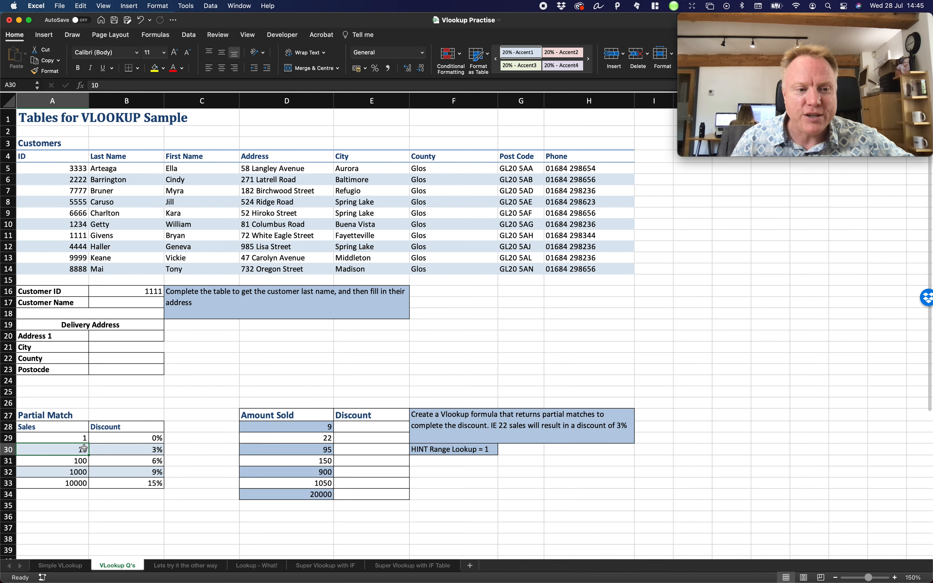
pyautogui.click(78, 461)
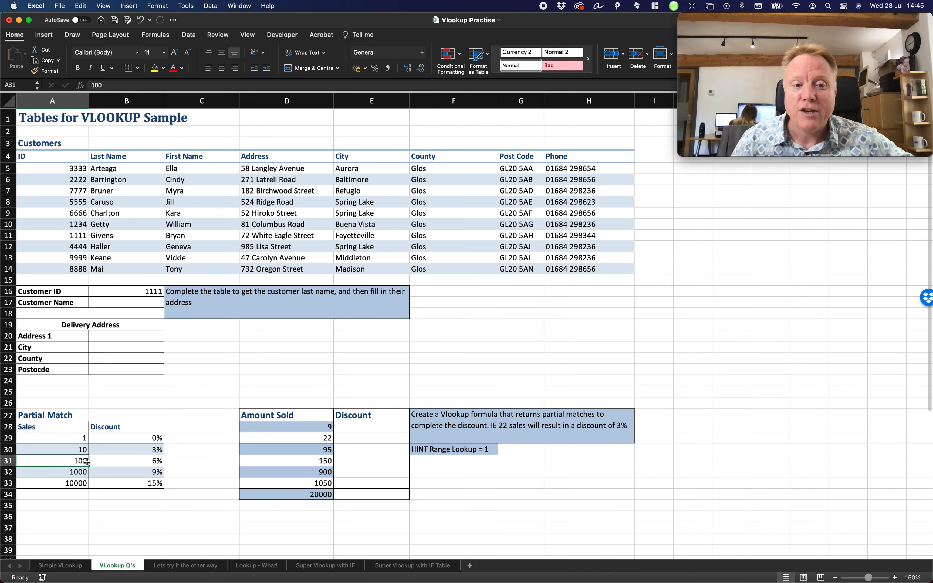
pyautogui.click(75, 451)
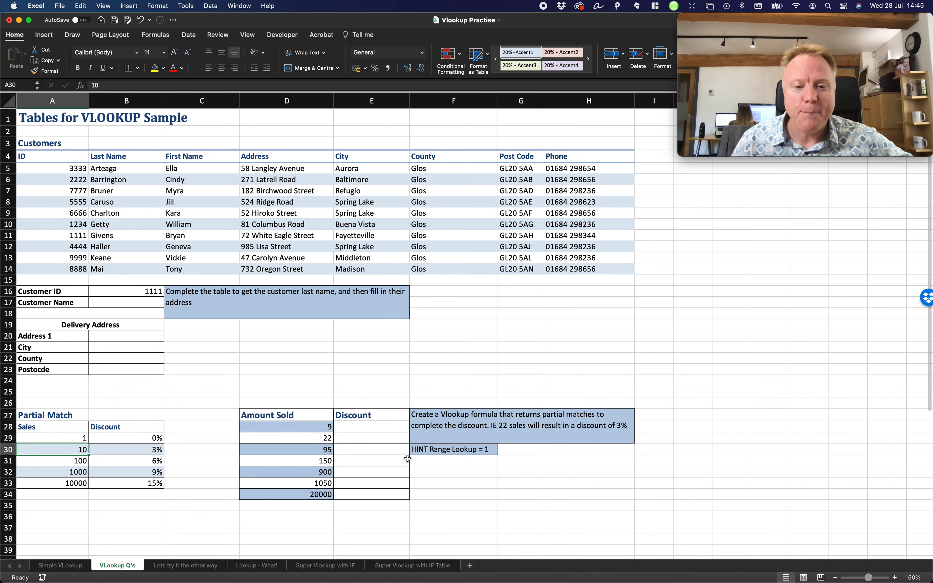
# Change the hint in F30 to read "HINT Range Lookup = True"
pyautogui.click(454, 449)
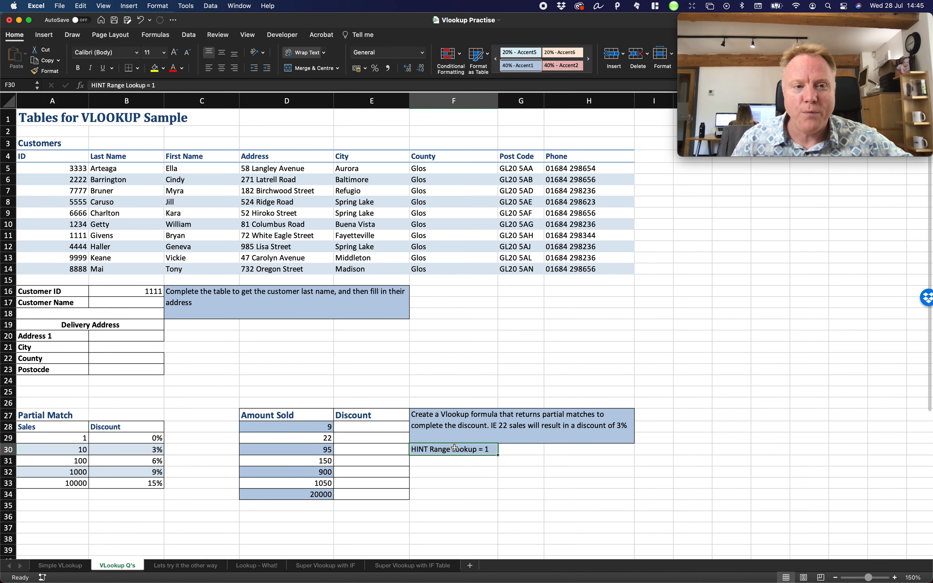
pyautogui.click(165, 85)
pyautogui.write('True')
pyautogui.press('Return')
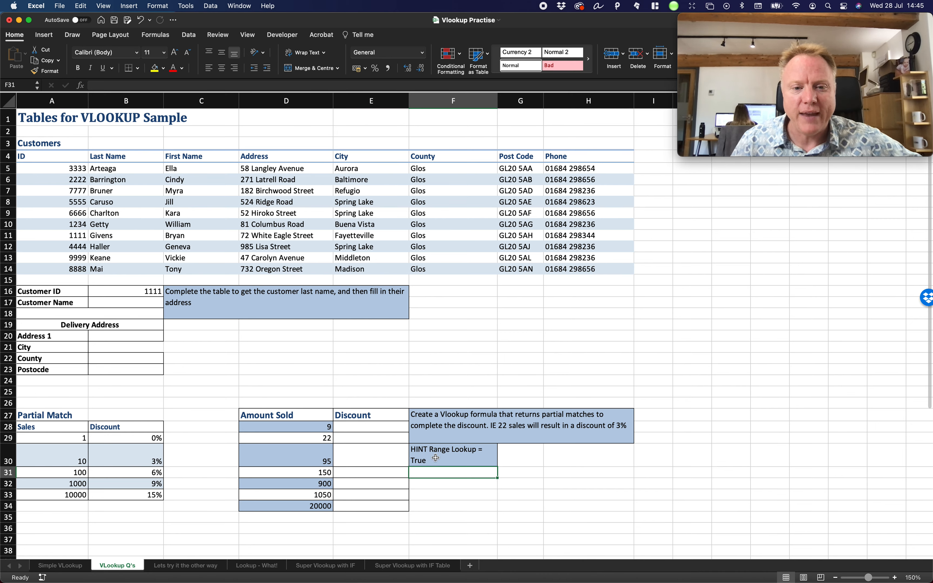
# Review the lookup value in D28 and the Partial Match lookup range A29:B33
pyautogui.click(303, 426)
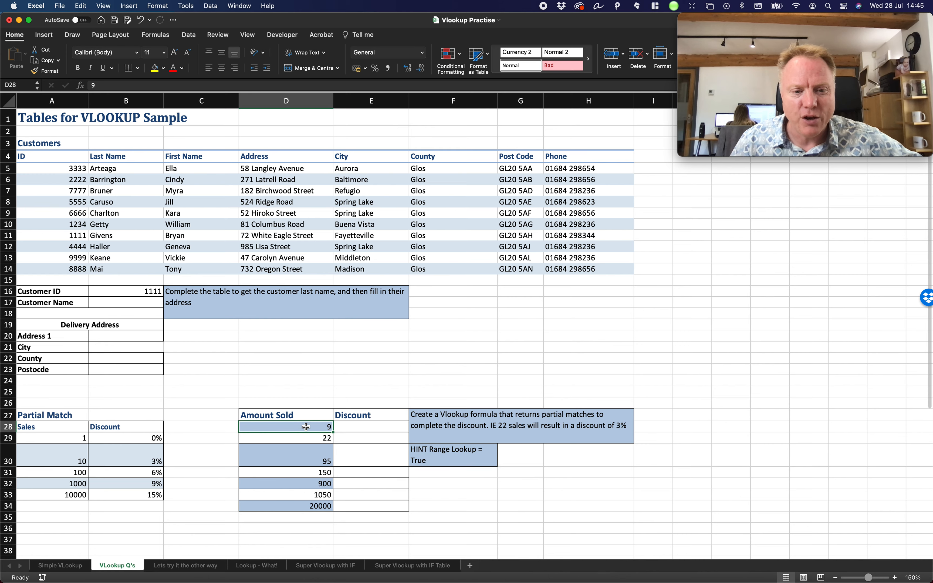
pyautogui.moveTo(73, 440); pyautogui.dragTo(122, 489)
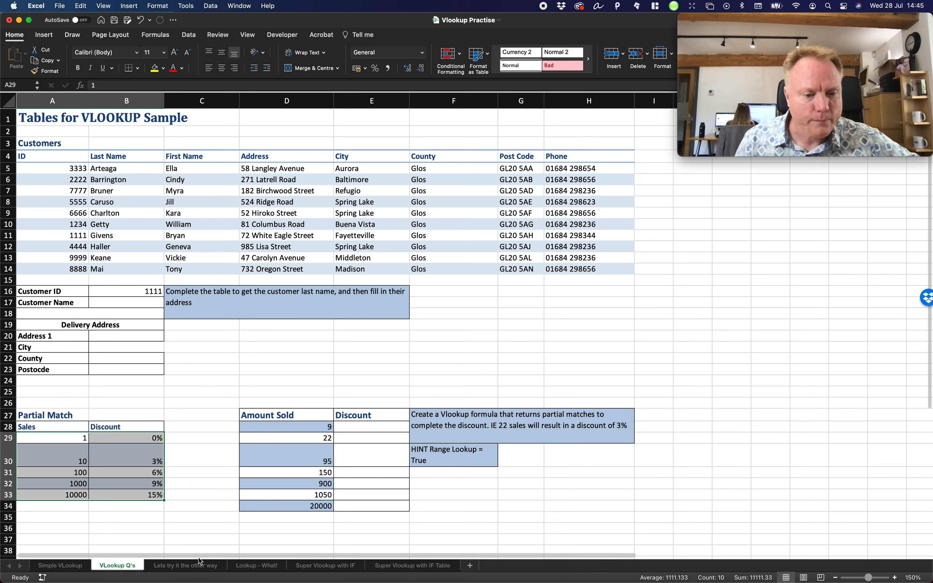
# Open the Lets try it the other way sheet and enlarge its view to 190%, showing the HLOOKUP tables and instructions
pyautogui.click(203, 566)
pyautogui.moveTo(890, 555)
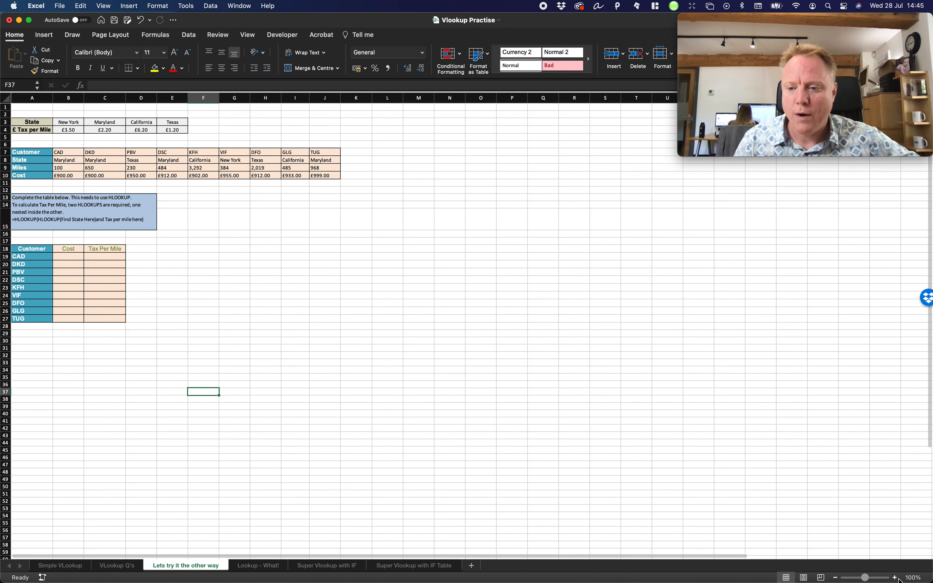
pyautogui.click(895, 578)
pyautogui.click(894, 577)
pyautogui.click(895, 577)
pyautogui.click(895, 577)
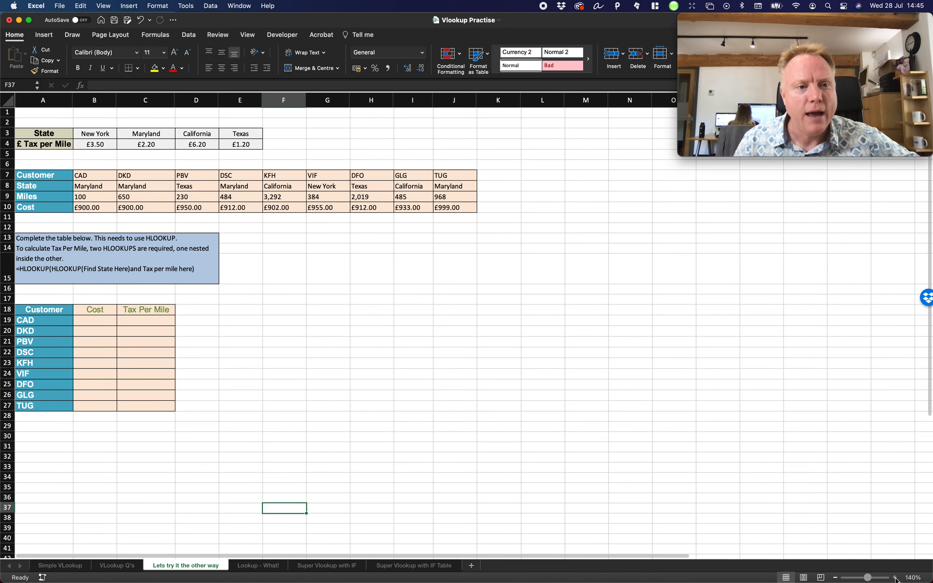
pyautogui.click(895, 577)
pyautogui.click(895, 579)
pyautogui.click(895, 578)
pyautogui.click(895, 578)
pyautogui.click(895, 578)
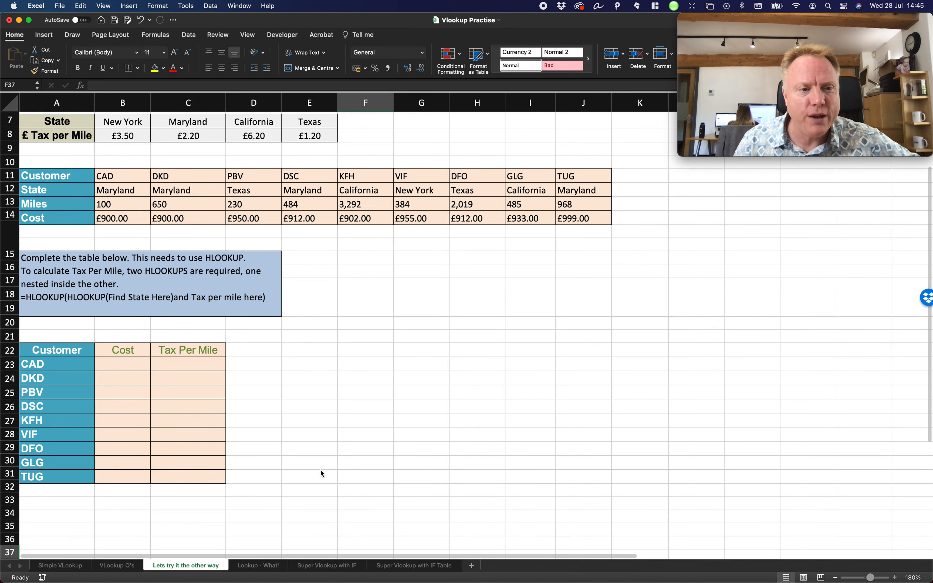
pyautogui.scroll(4, 321, 470)
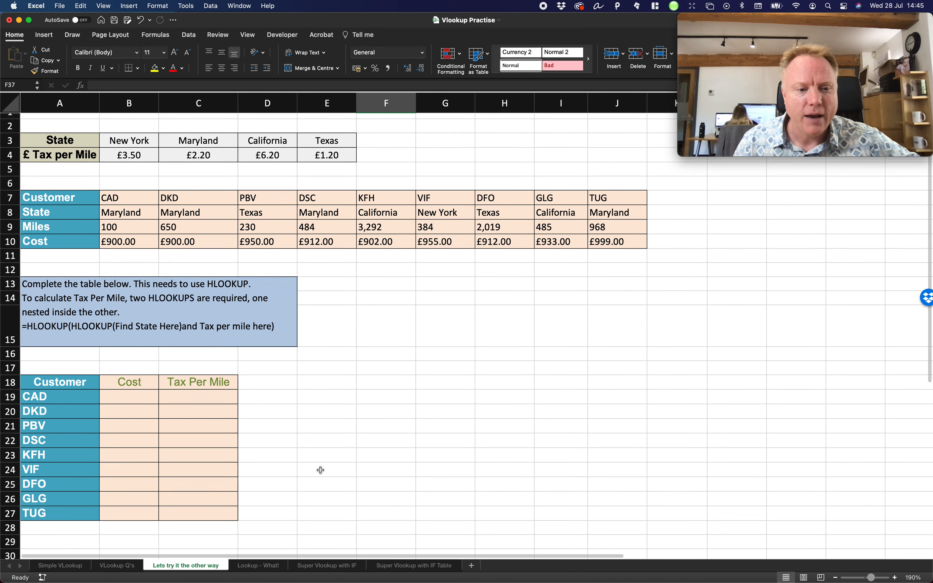
# Review the discount and delivery address exercises on VLookup Q's, and reopen the HLOOKUP instructions on Lets try it the other way
pyautogui.click(121, 566)
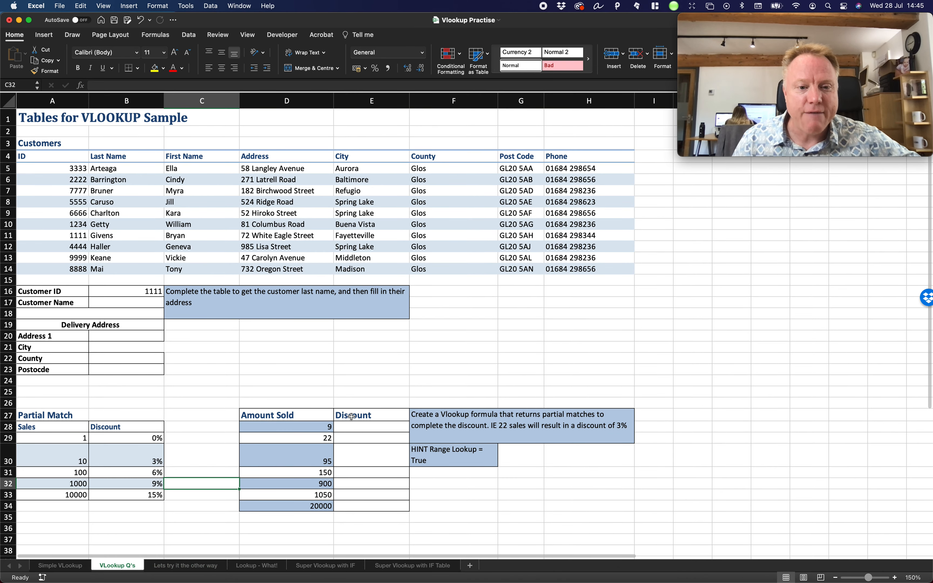
pyautogui.moveTo(75, 393); pyautogui.dragTo(575, 514)
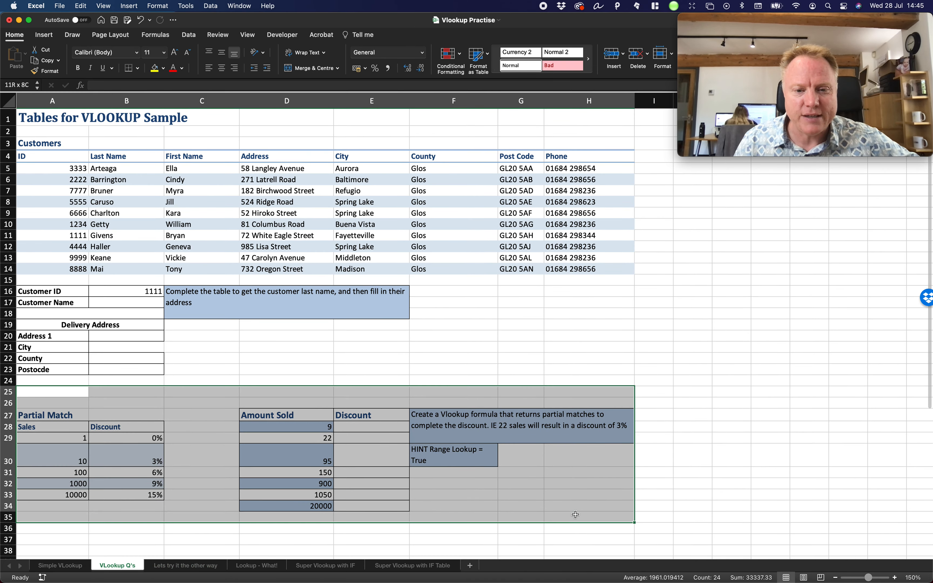
pyautogui.click(125, 304)
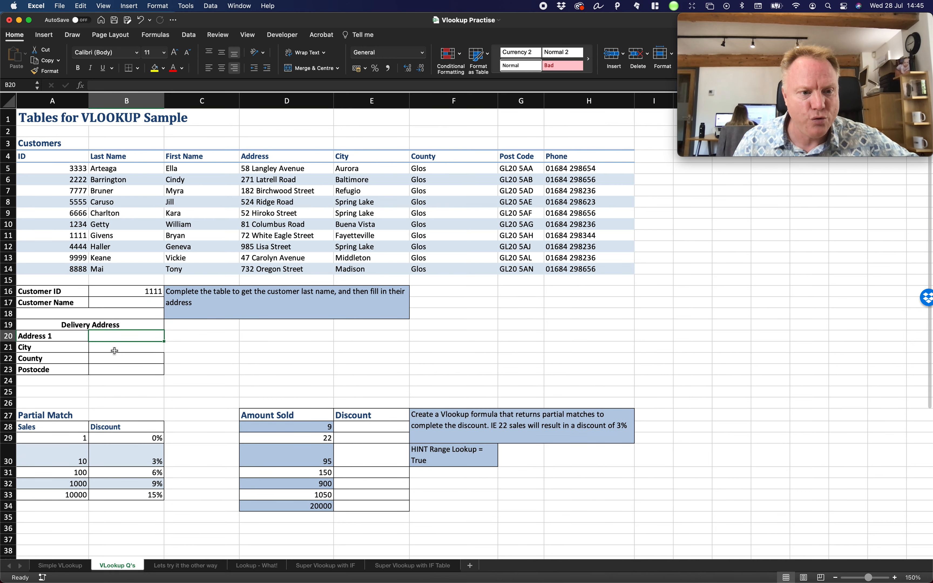
pyautogui.click(140, 366)
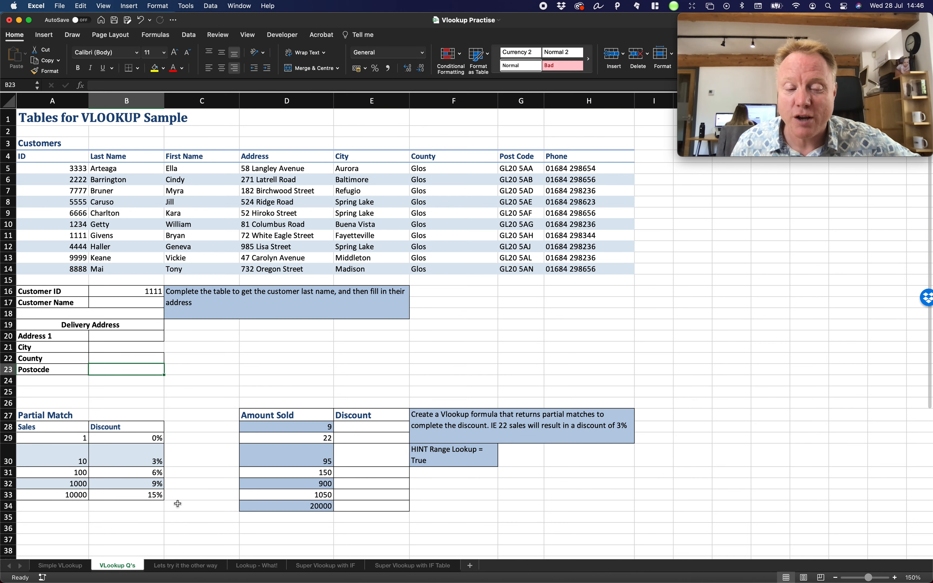
pyautogui.click(189, 565)
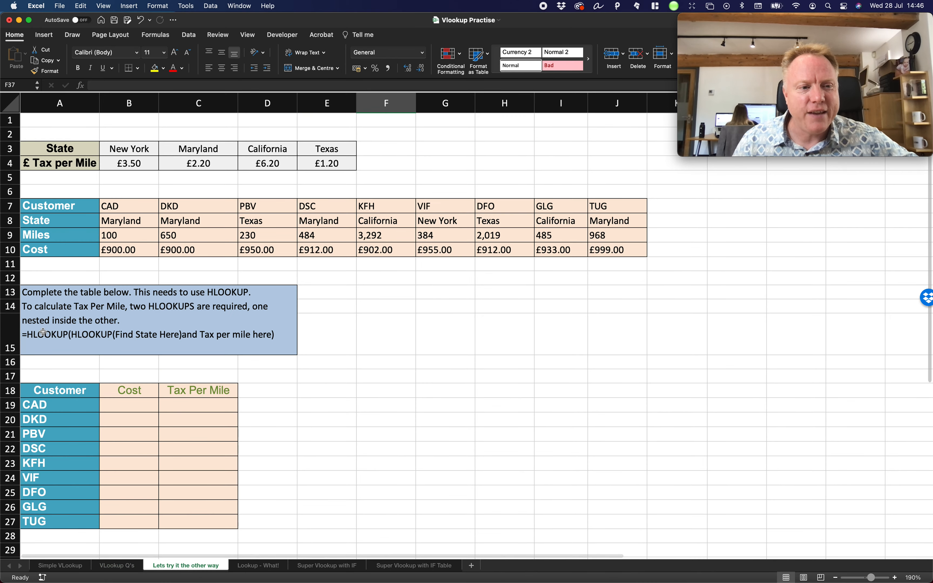
pyautogui.click(228, 293)
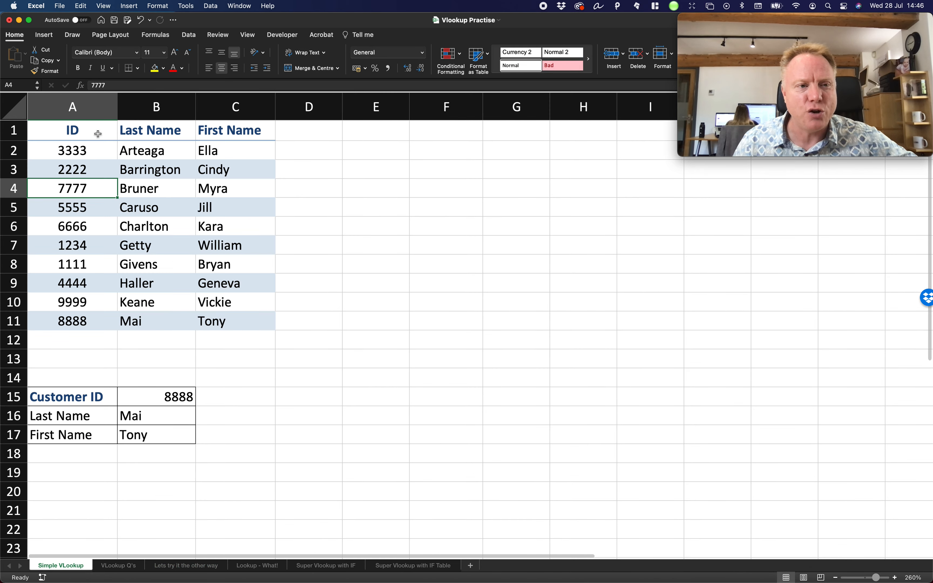
# Copy the customer table A1:C11 on the Simple VLookup sheet and paste it transposed starting at A19
pyautogui.moveTo(82, 130); pyautogui.dragTo(231, 322)
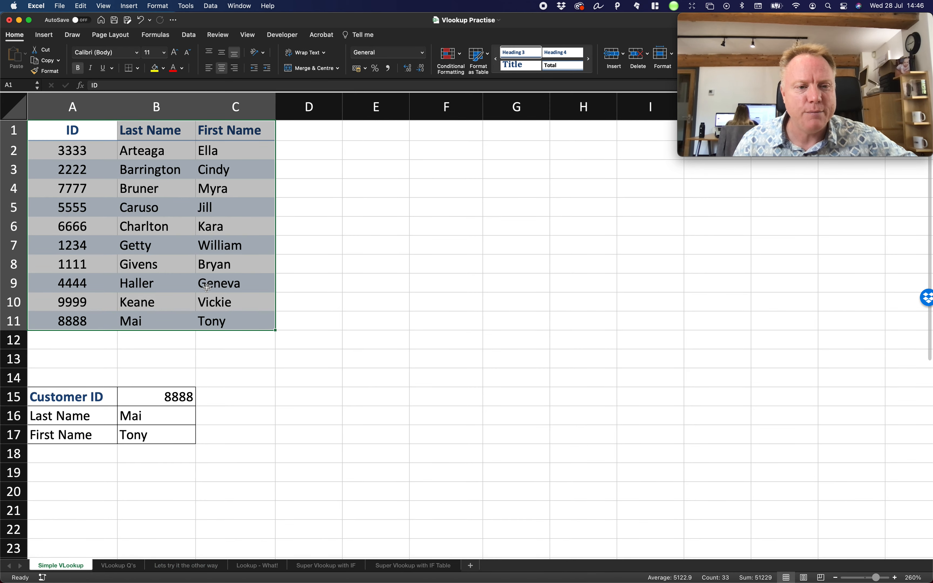
pyautogui.press('super+c')
pyautogui.scroll(-5, 177, 340)
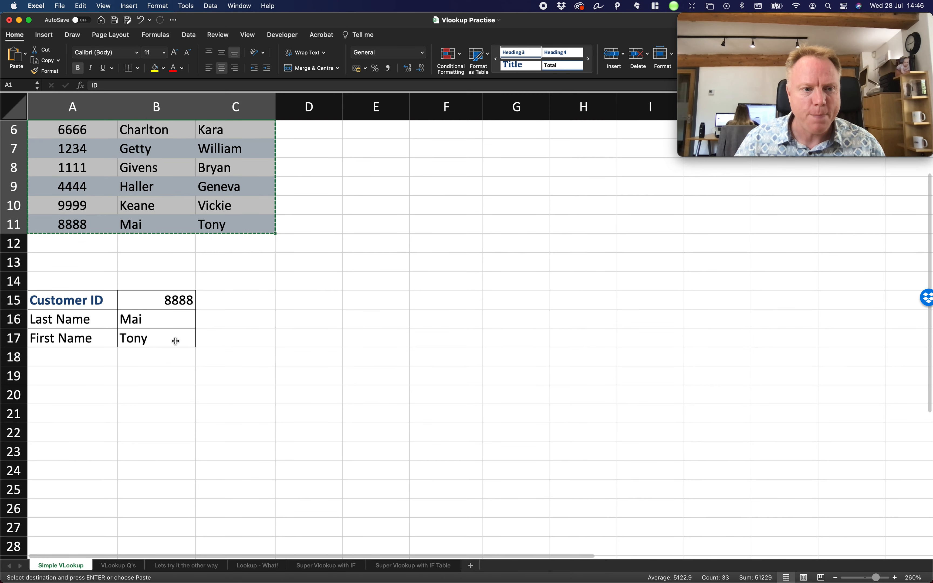
pyautogui.click(88, 374)
pyautogui.rightClick(88, 374)
pyautogui.moveTo(134, 374)
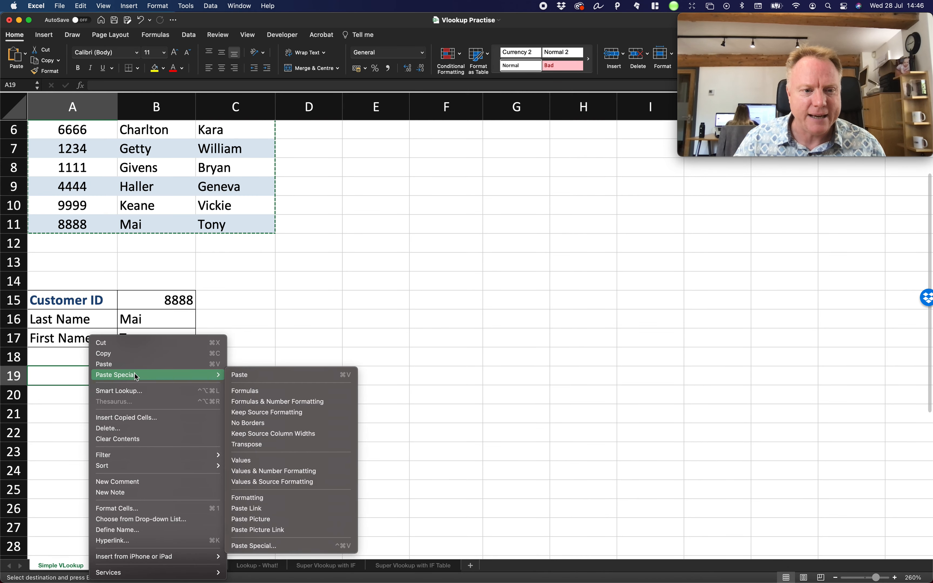
pyautogui.click(266, 444)
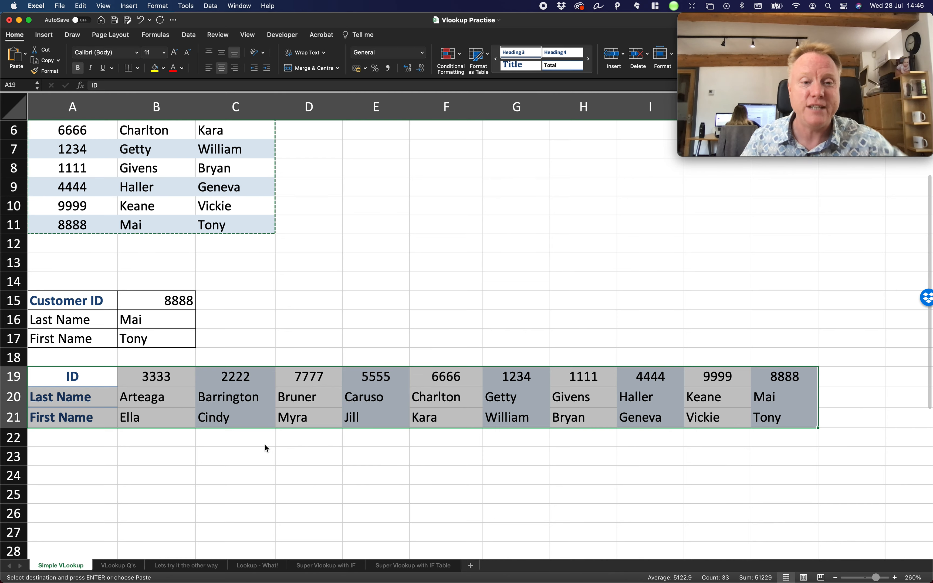
# Clear the Last Name and First Name formulas from B16 and B17 on the Simple VLookup sheet
pyautogui.scroll(5, 264, 444)
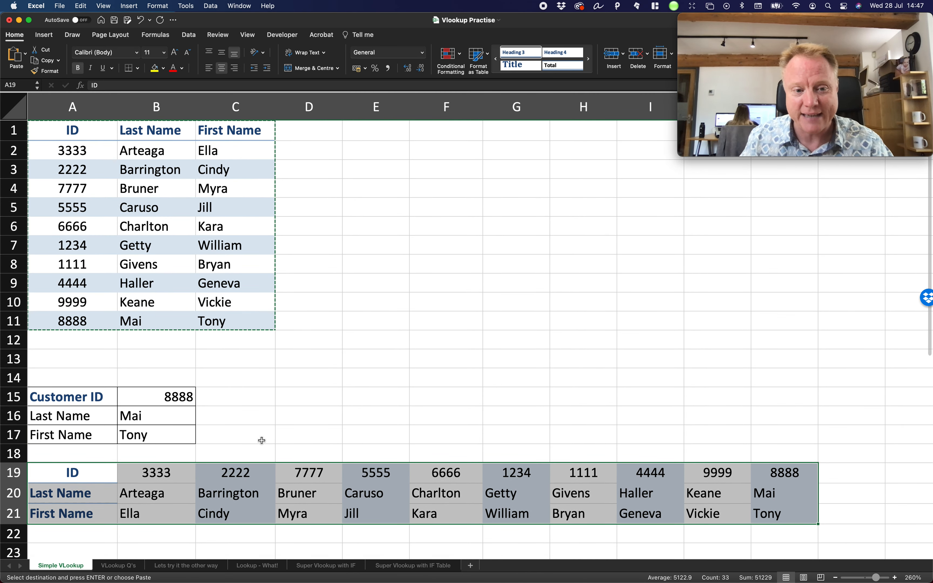
pyautogui.click(262, 440)
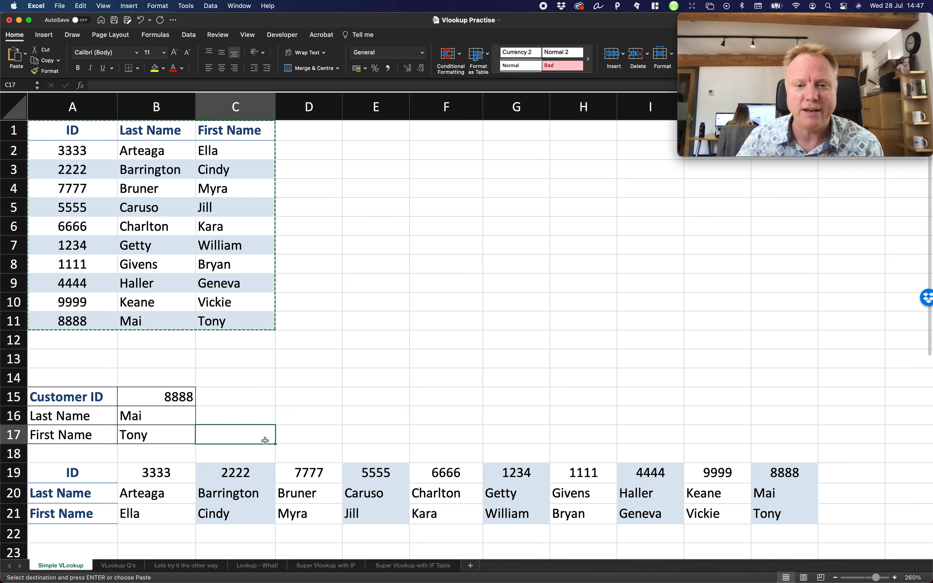
pyautogui.hscroll(1, 262, 441)
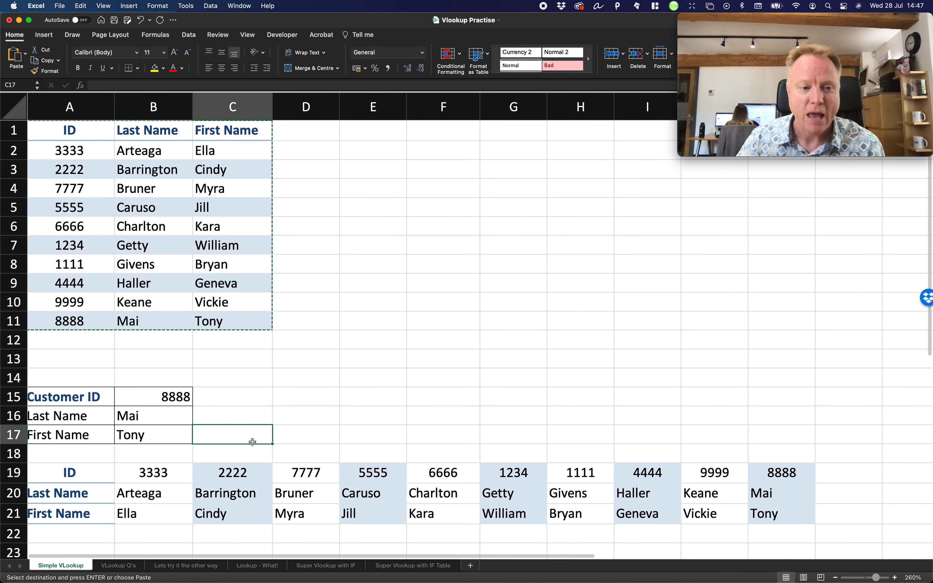
pyautogui.scroll(-4, 217, 385)
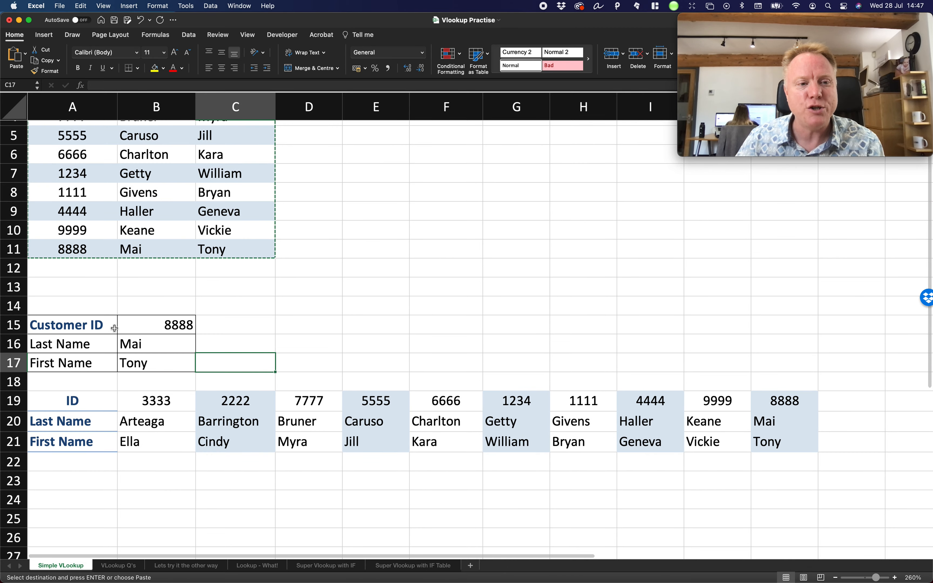
pyautogui.click(162, 348)
pyautogui.press('Delete')
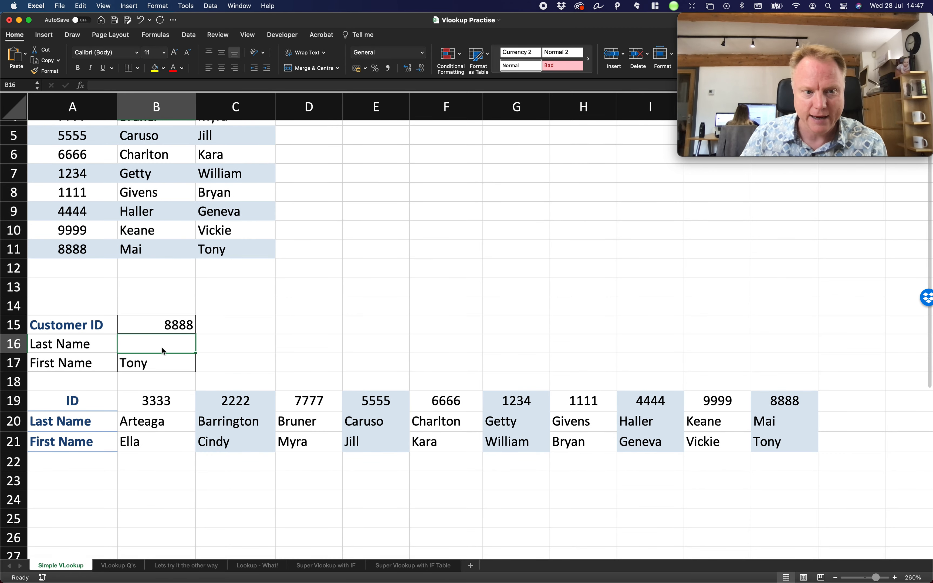
pyautogui.press('Down')
pyautogui.press('Delete')
# Examine the Customer ID lookup value in B15 and the transposed table range B19:K21
pyautogui.click(156, 326)
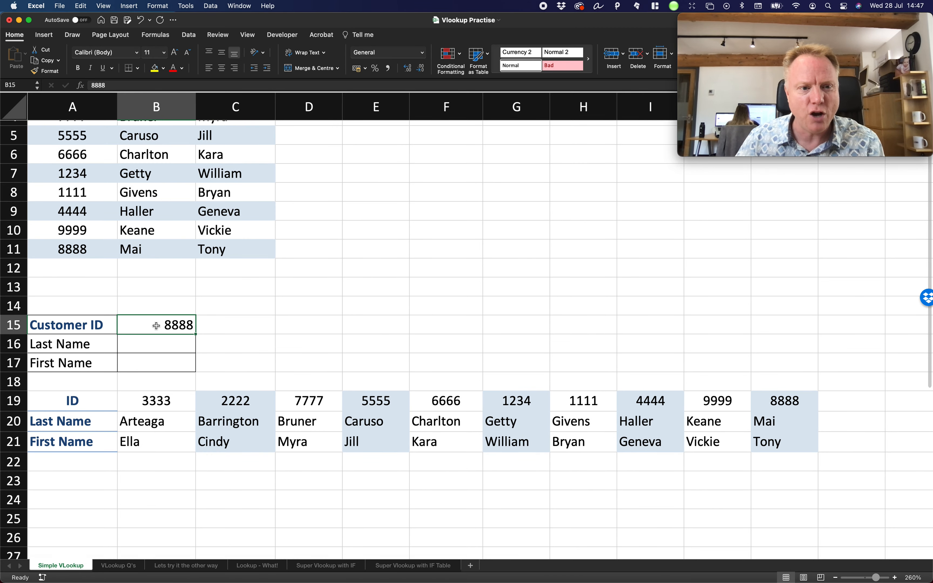
pyautogui.moveTo(181, 403); pyautogui.dragTo(786, 444)
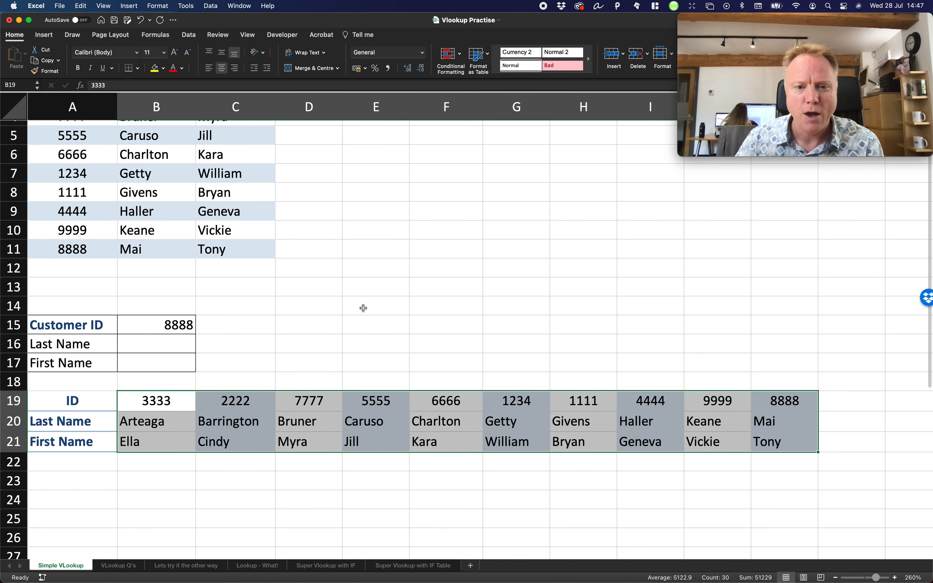
# Name the transposed table range B19:K21 as hitn
pyautogui.click(25, 87)
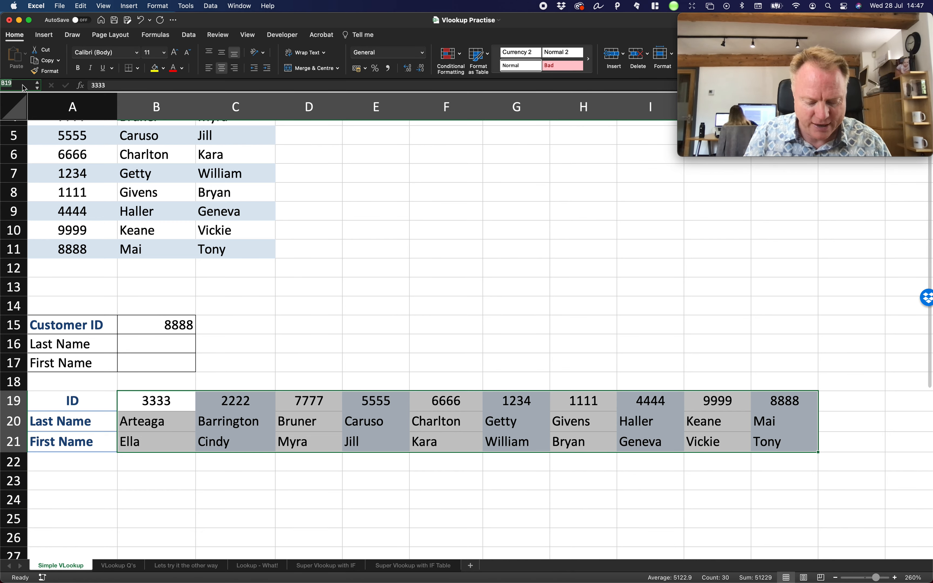
pyautogui.write('hitn')
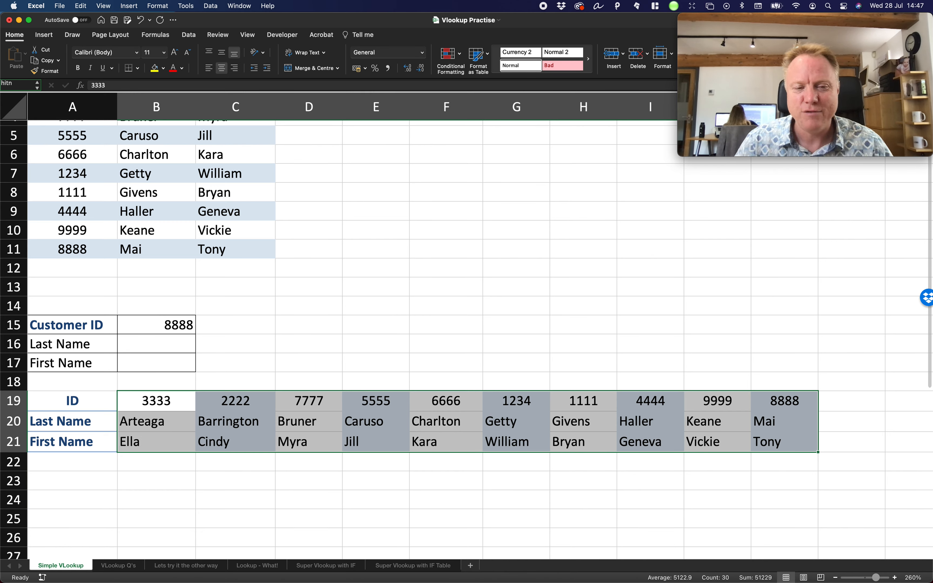
pyautogui.press('Return')
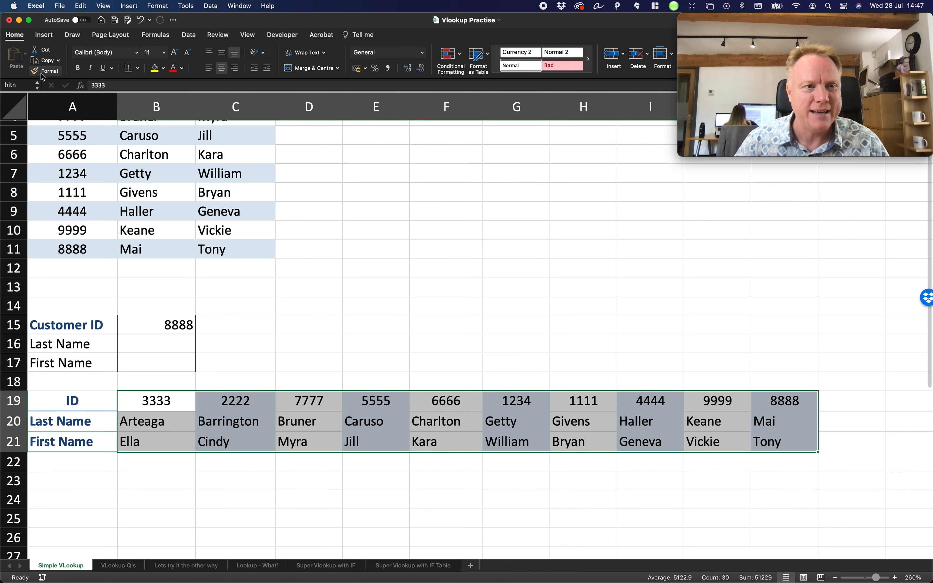
# Check which cells the named ranges IDS_TO_NAMES and hitn cover on the Simple VLookup sheet
pyautogui.click(37, 88)
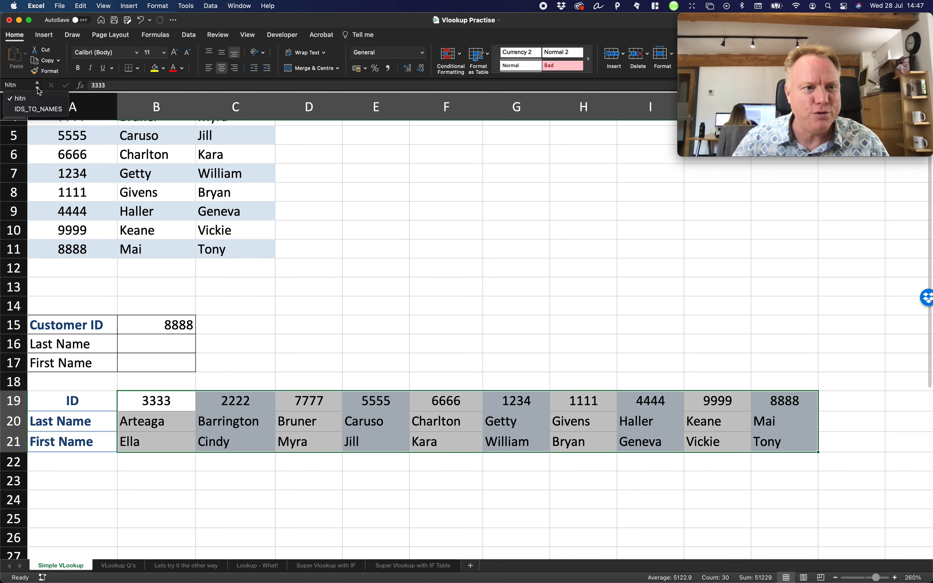
pyautogui.click(38, 109)
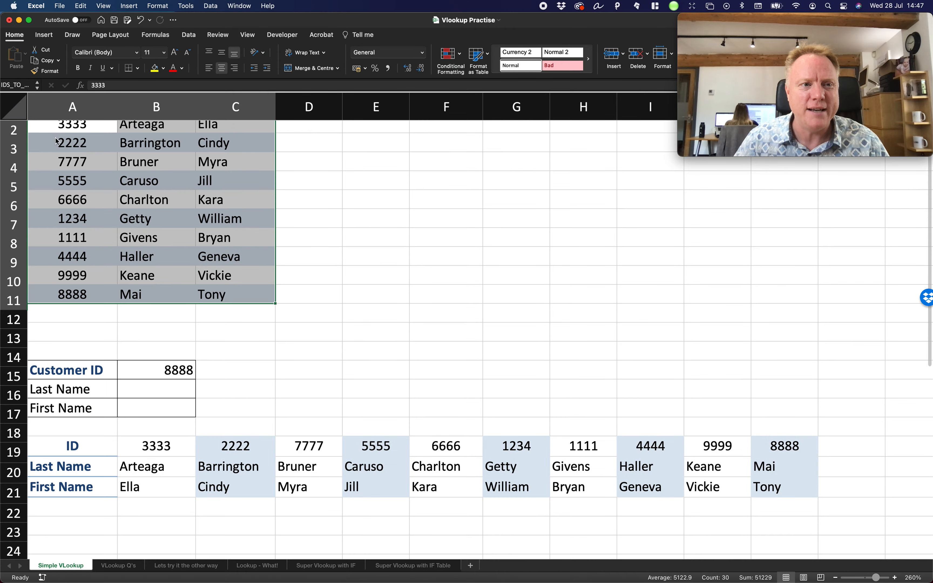
pyautogui.click(38, 88)
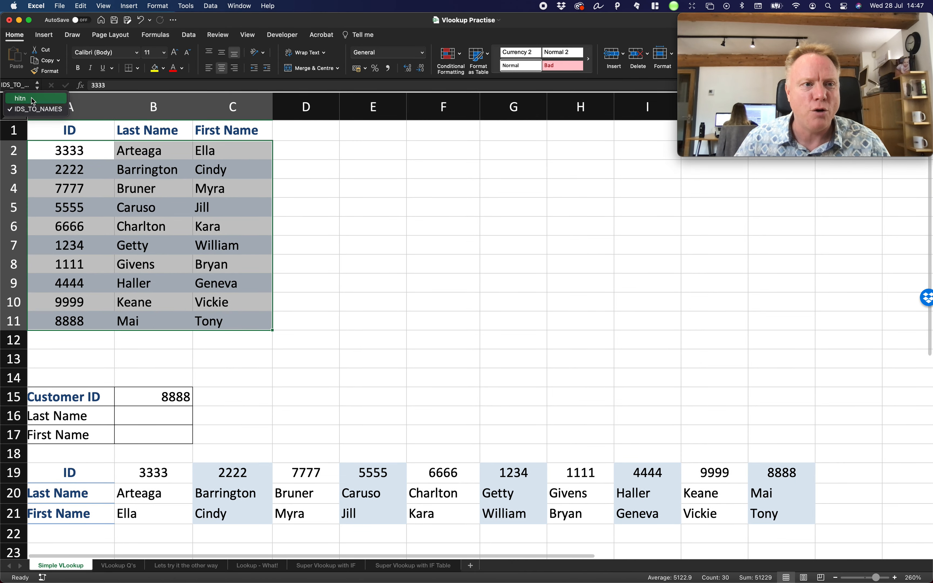
pyautogui.click(34, 99)
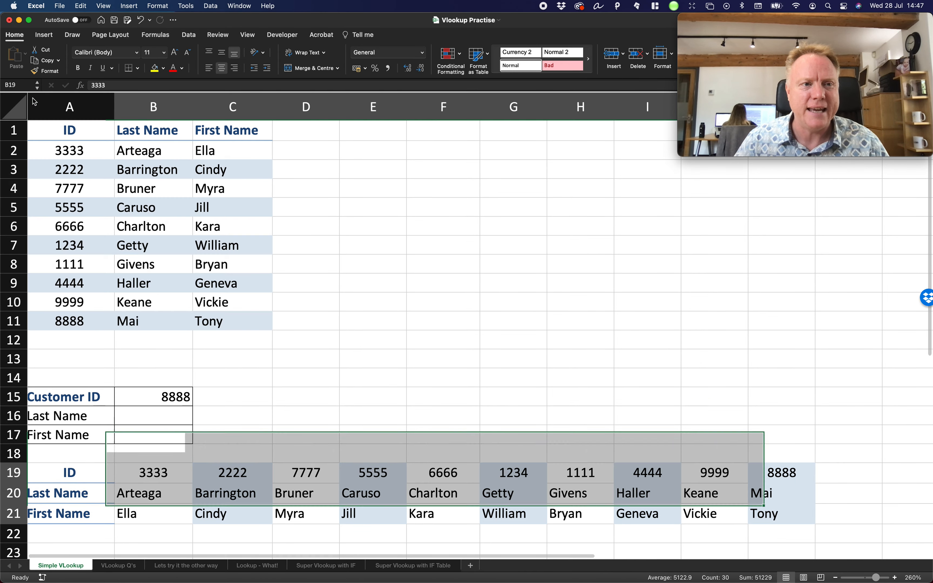
pyautogui.click(363, 426)
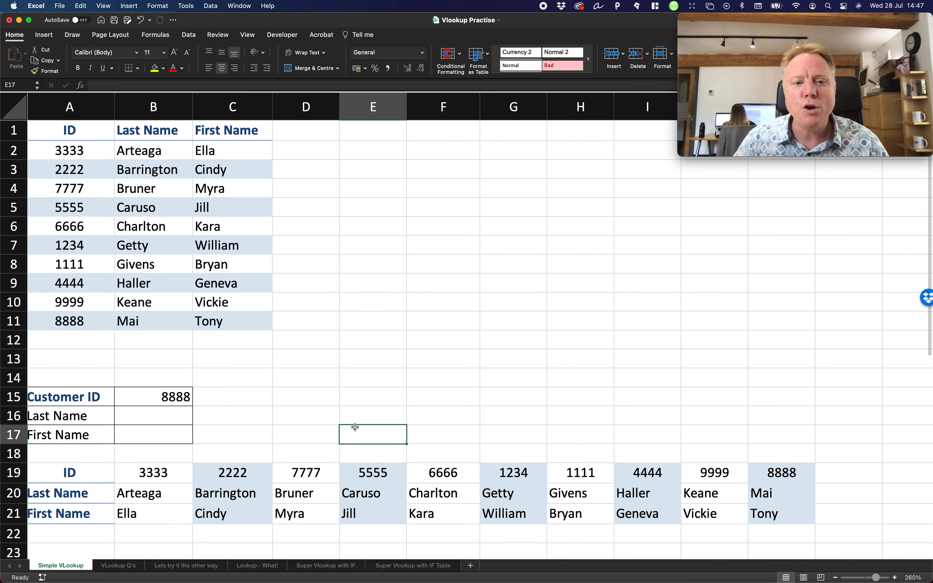
# Trace the Customer ID in B15 down the vertical table's ID column and across the transposed table's ID row B19:K19
pyautogui.click(190, 413)
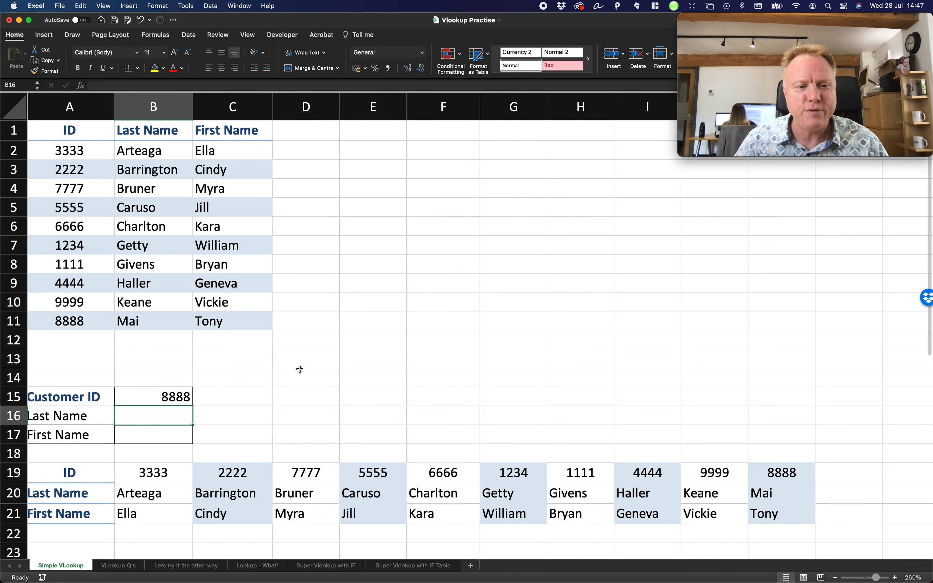
pyautogui.hscroll(-1, 297, 370)
pyautogui.click(179, 397)
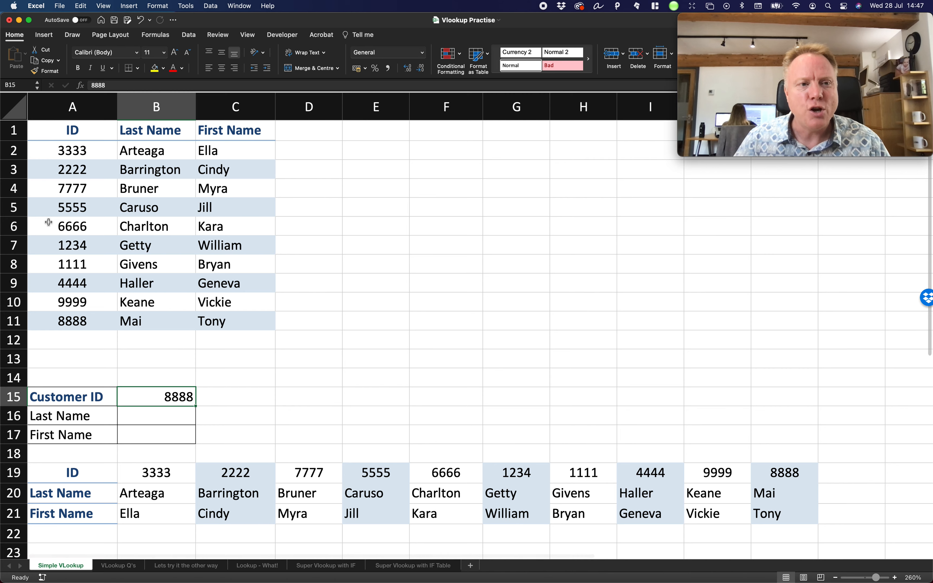
pyautogui.click(76, 151)
pyautogui.moveTo(76, 151); pyautogui.dragTo(206, 216)
pyautogui.hscroll(1, 77, 227)
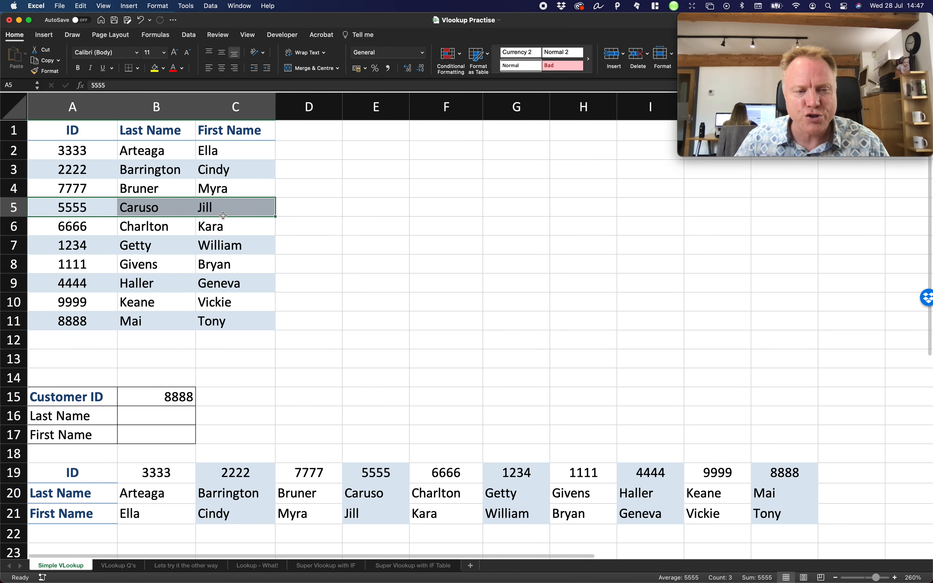
pyautogui.scroll(-1, 214, 218)
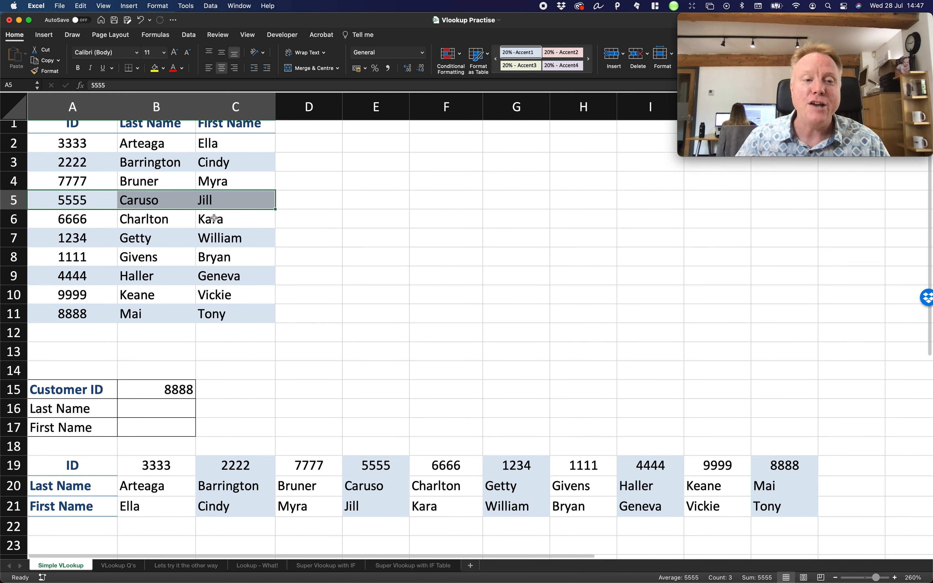
pyautogui.scroll(-2, 212, 231)
pyautogui.click(151, 439)
pyautogui.moveTo(256, 439); pyautogui.dragTo(661, 438)
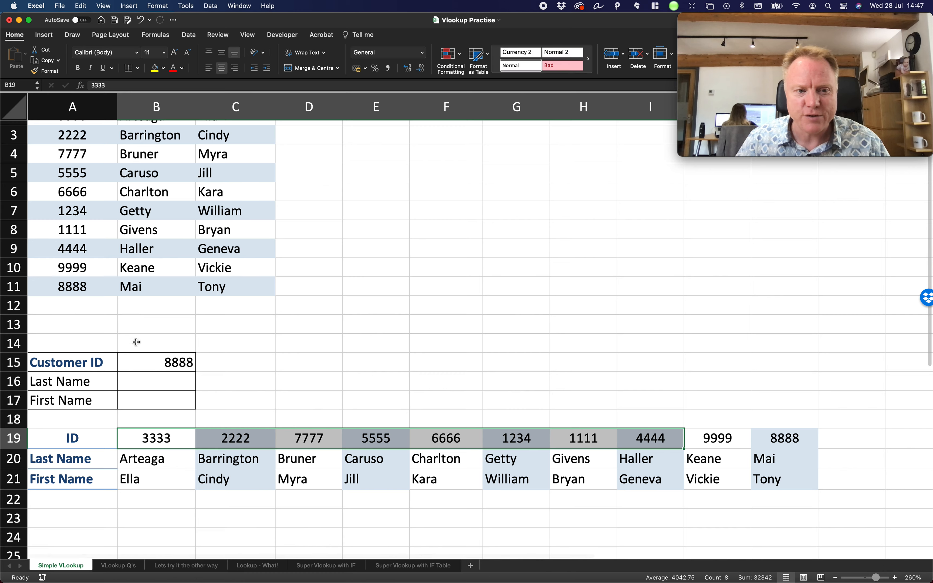
pyautogui.click(203, 436)
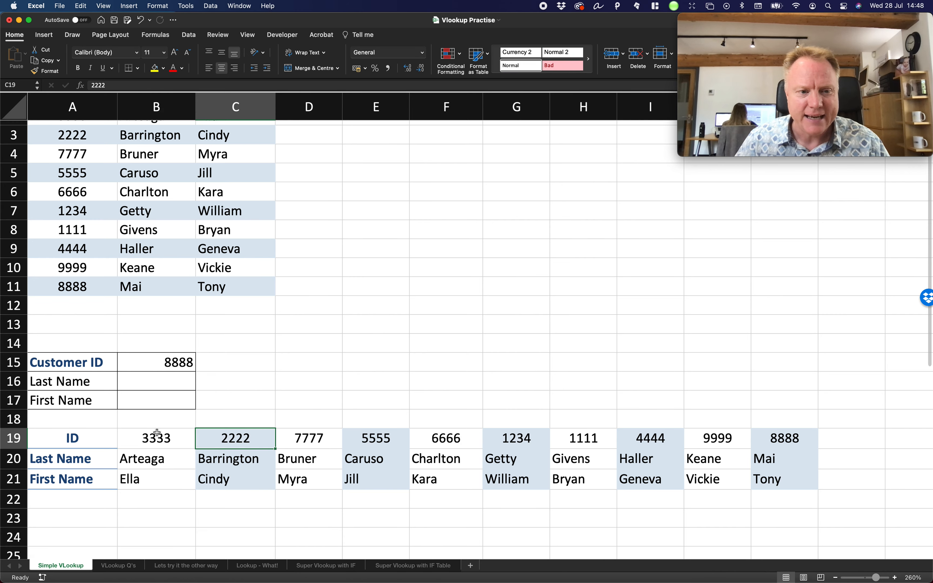
pyautogui.moveTo(156, 432); pyautogui.dragTo(780, 442)
pyautogui.click(782, 440)
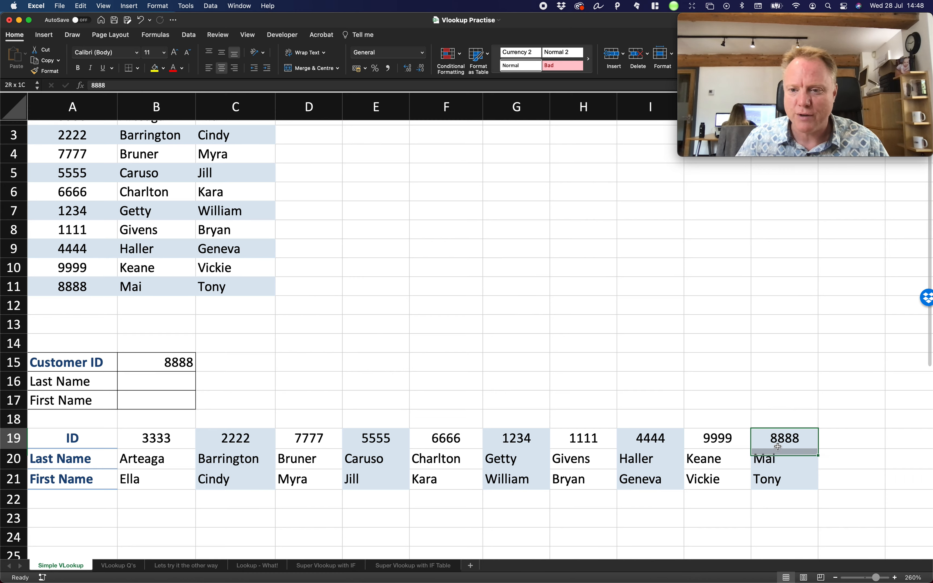
# Enter =HLOOKUP(B15,hitn,2,FALSE) in B16 to return the customer's last name
pyautogui.click(179, 383)
pyautogui.write('=hl')
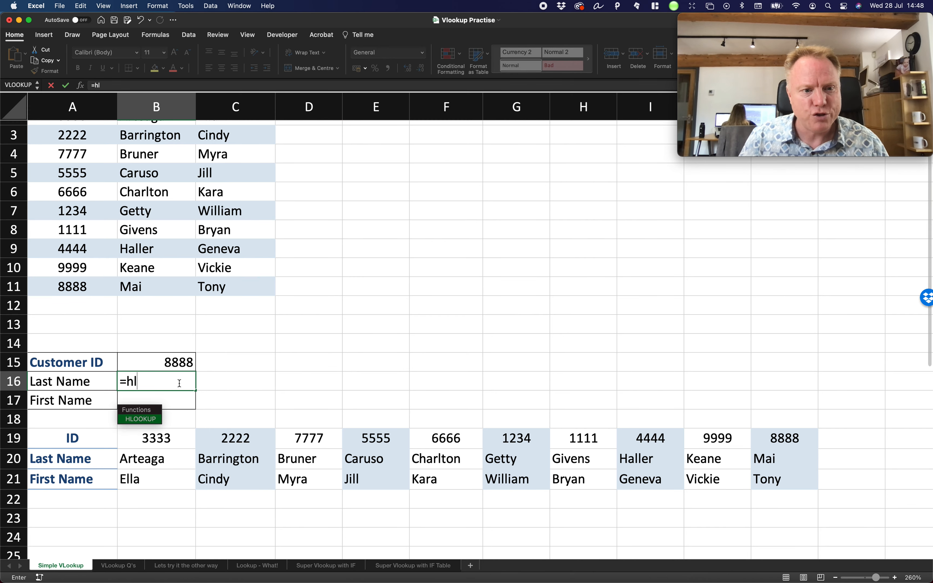
pyautogui.press('Tab')
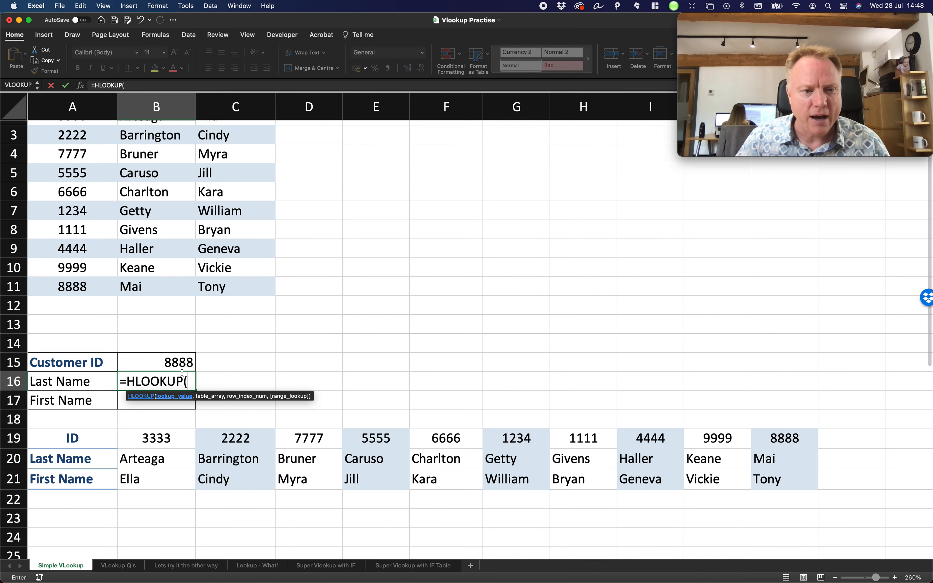
pyautogui.click(162, 356)
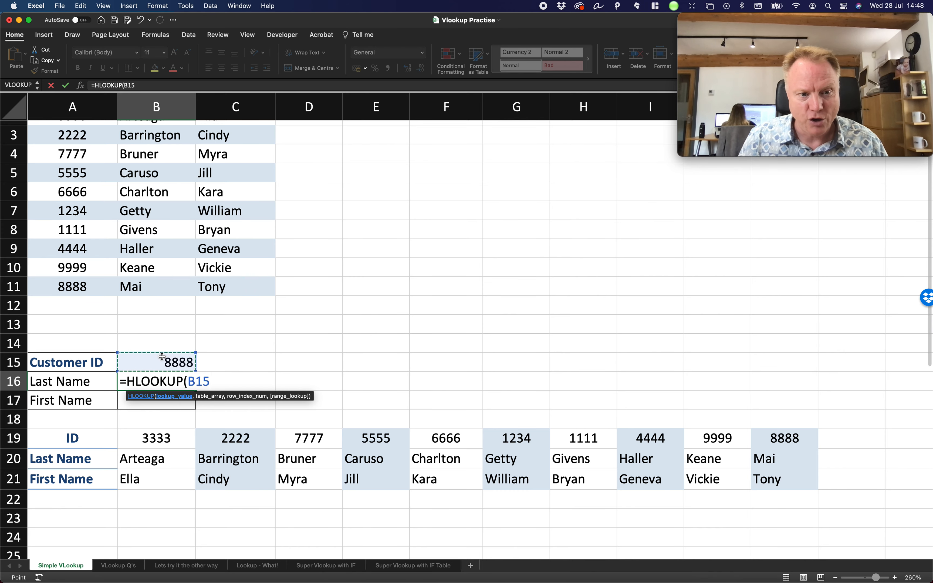
pyautogui.write(',hi')
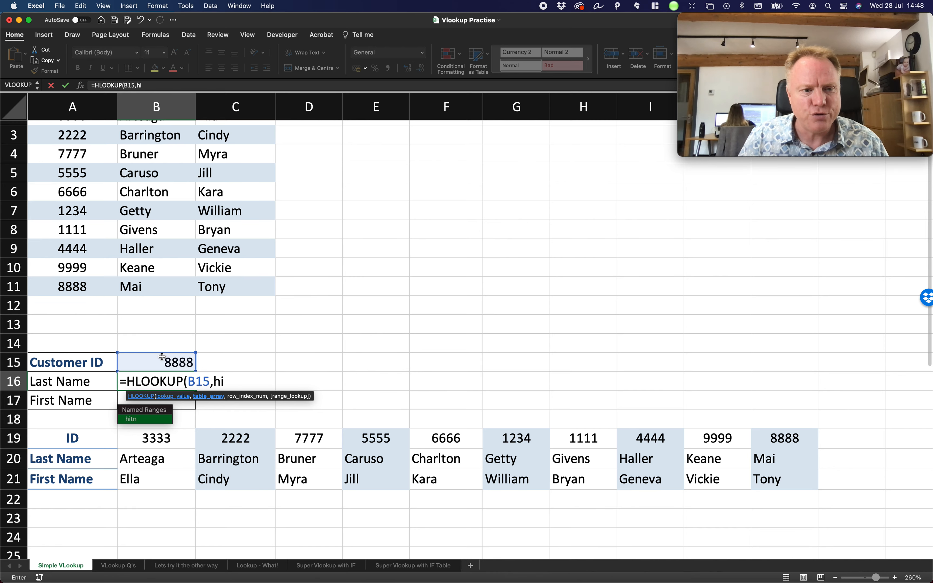
pyautogui.write('tn')
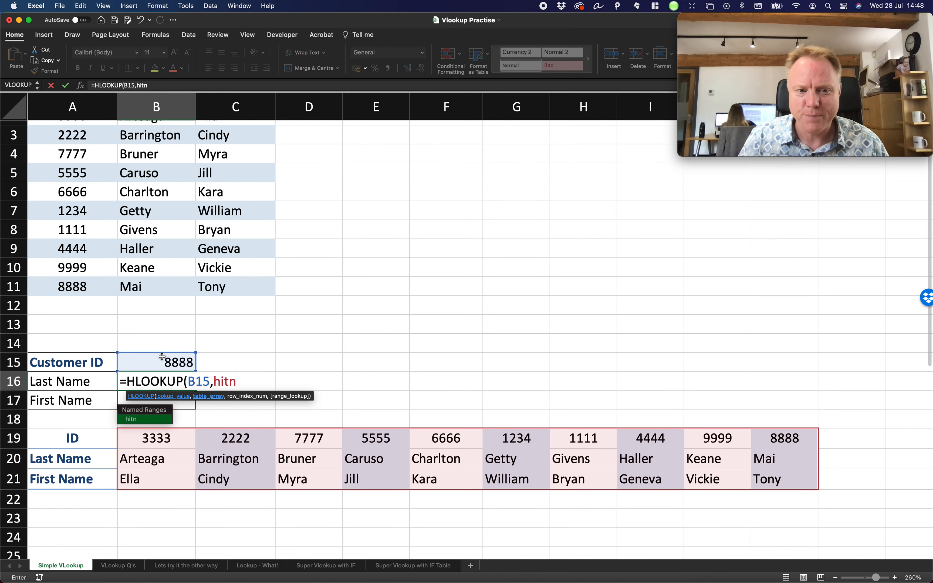
pyautogui.write(',')
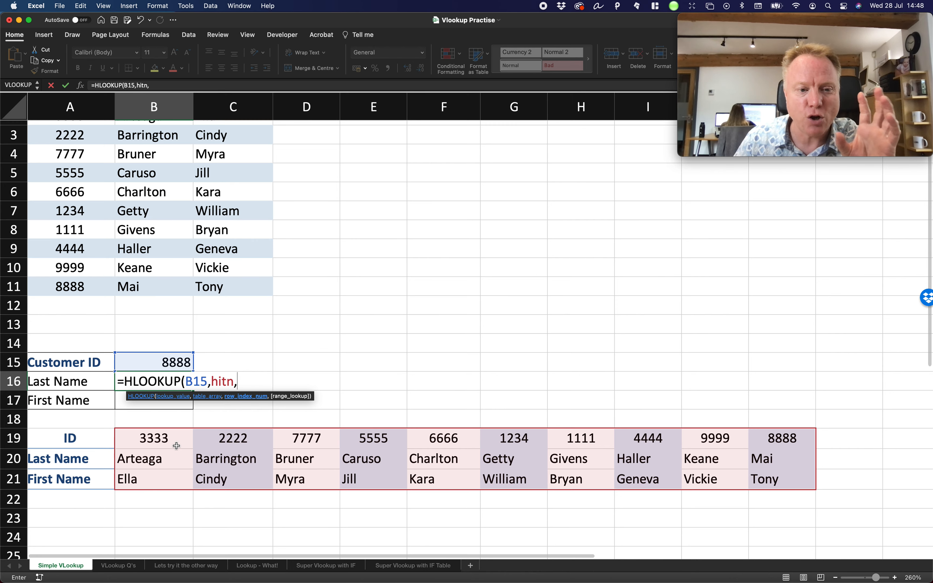
pyautogui.hscroll(1, 151, 439)
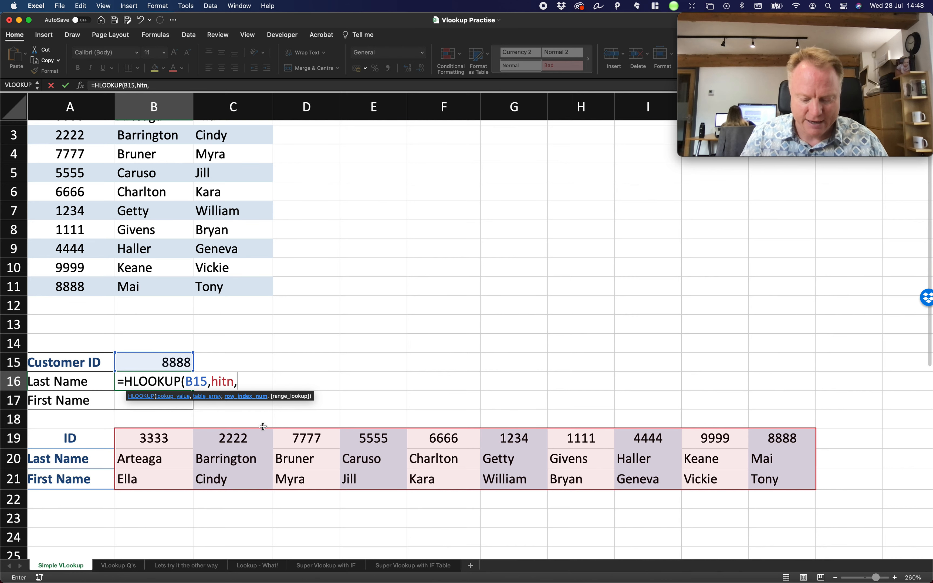
pyautogui.write('2,')
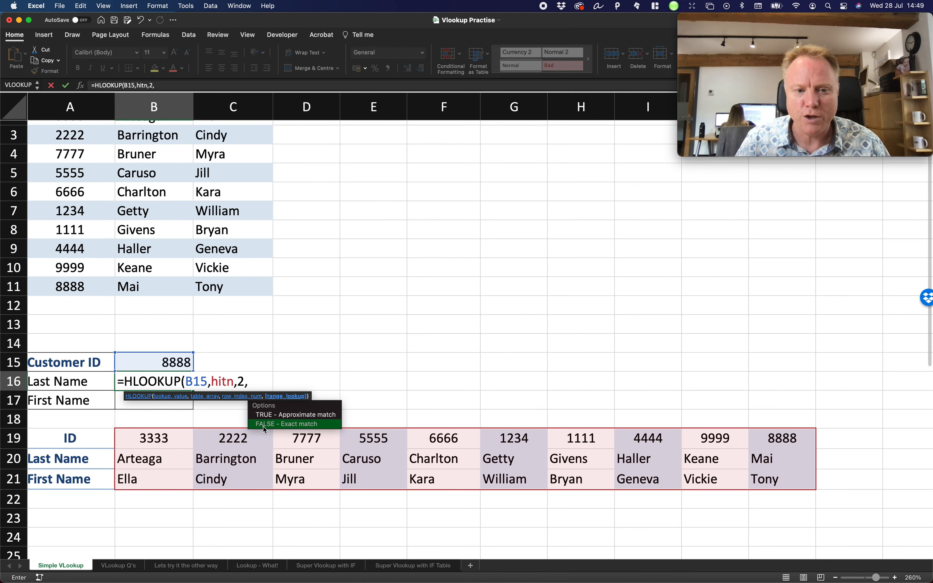
pyautogui.doubleClick(263, 426)
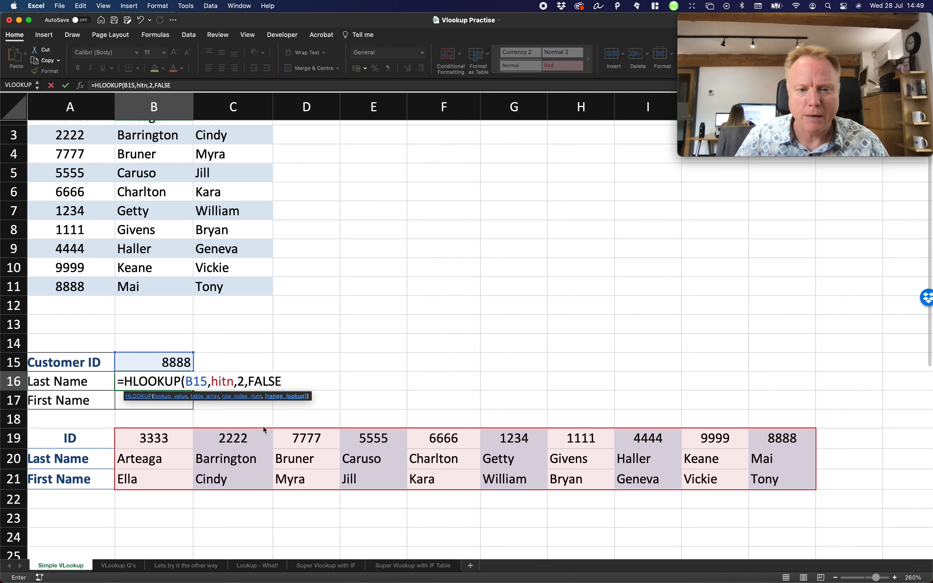
pyautogui.press('Return')
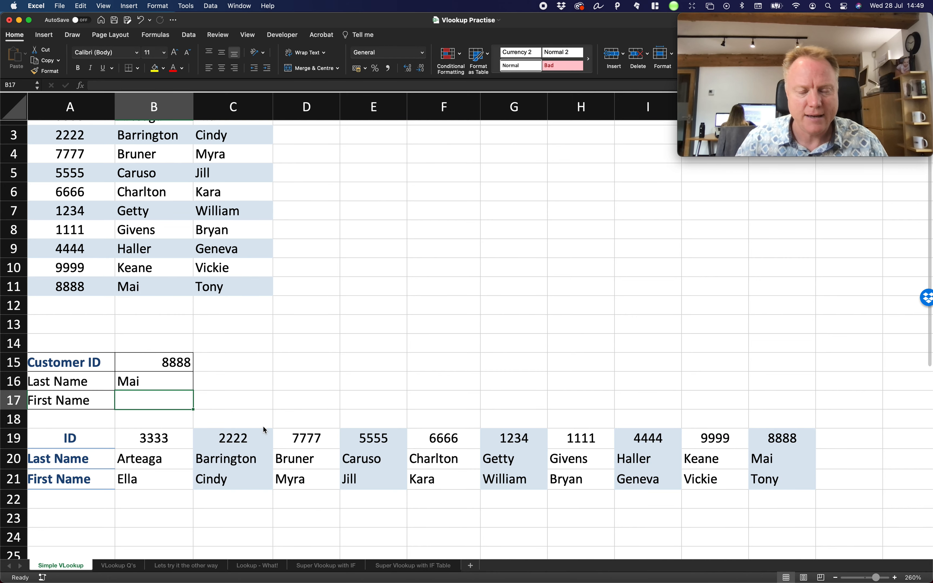
# Copy the B16 HLOOKUP formula text into B17 and set its row index to 3 for the first name
pyautogui.click(174, 377)
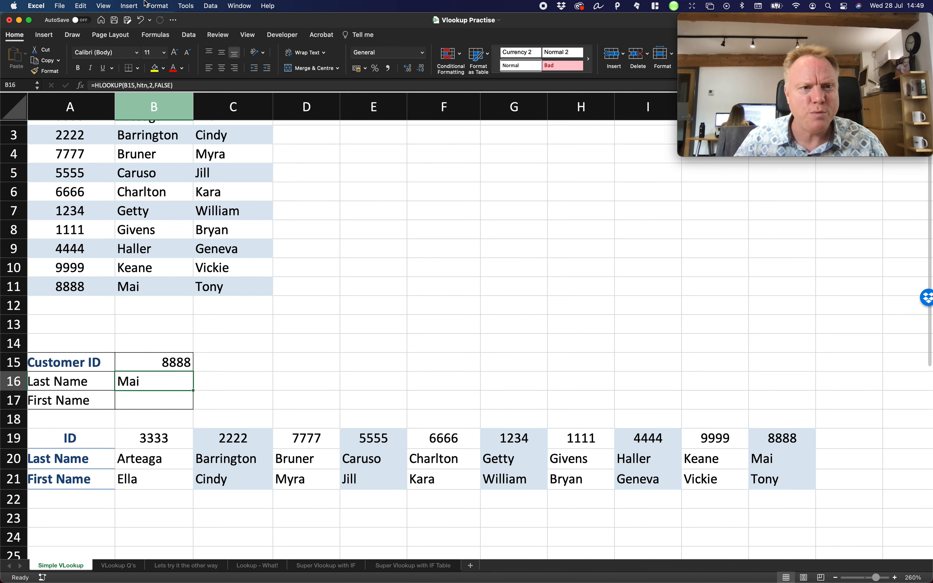
pyautogui.click(192, 85)
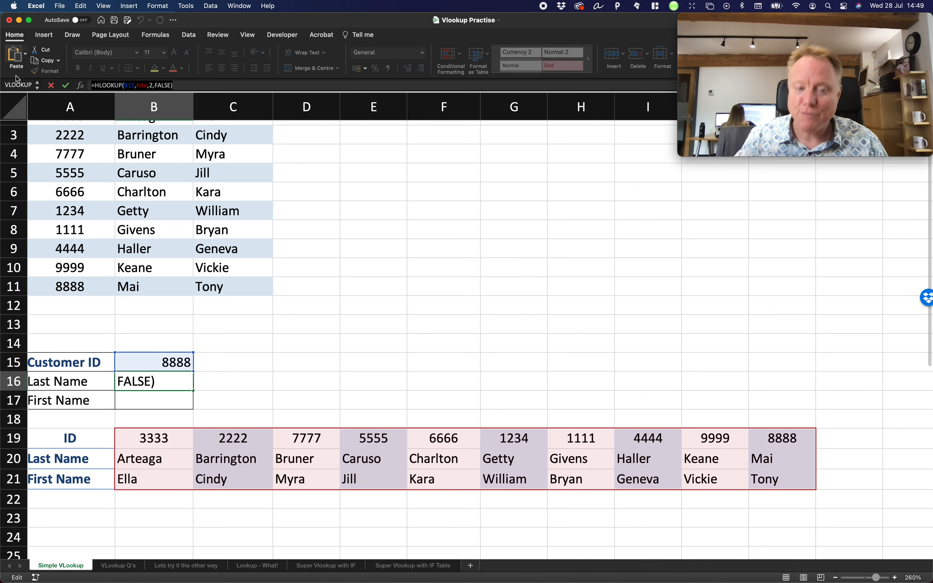
pyautogui.press('Return')
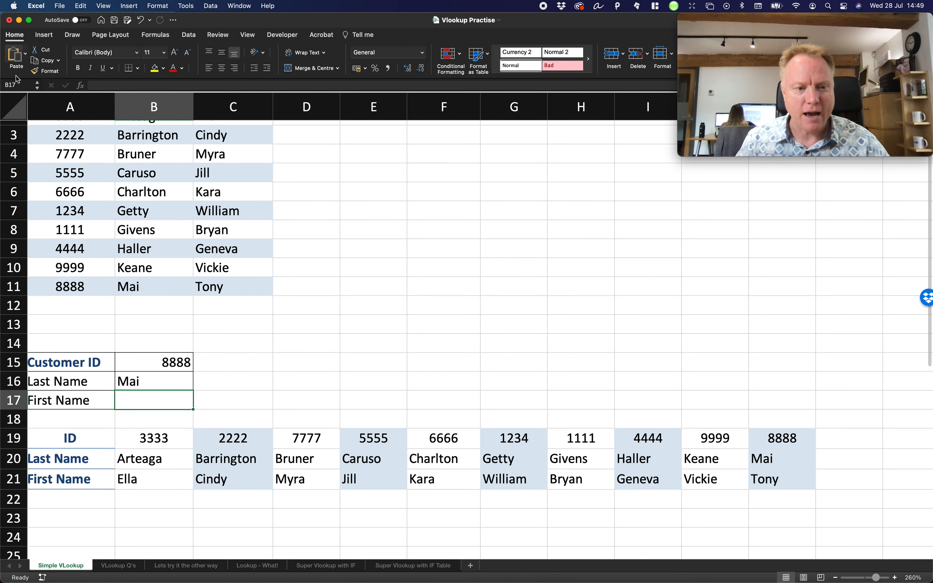
pyautogui.write('=HLOOKUP(B15,hitn,2,FALSE)')
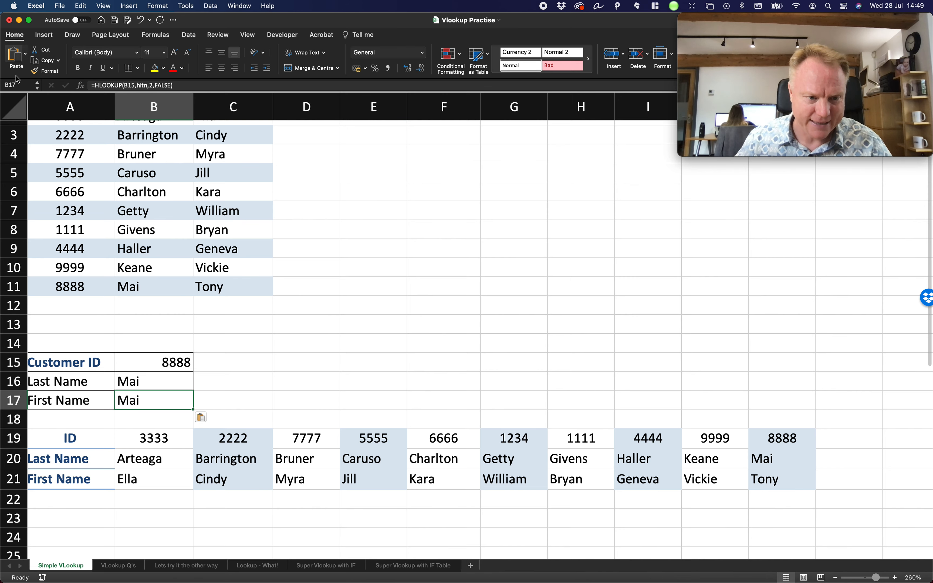
pyautogui.doubleClick(166, 400)
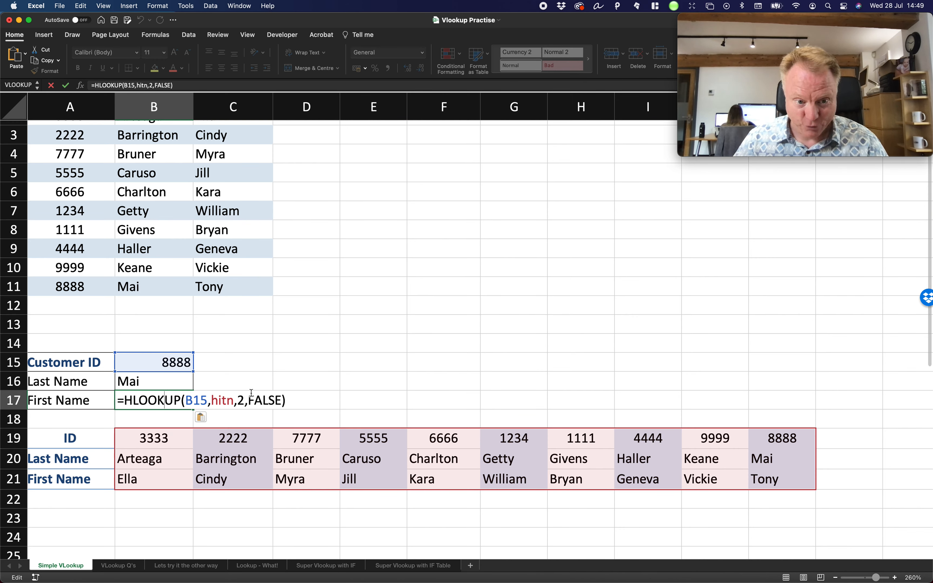
pyautogui.click(244, 400)
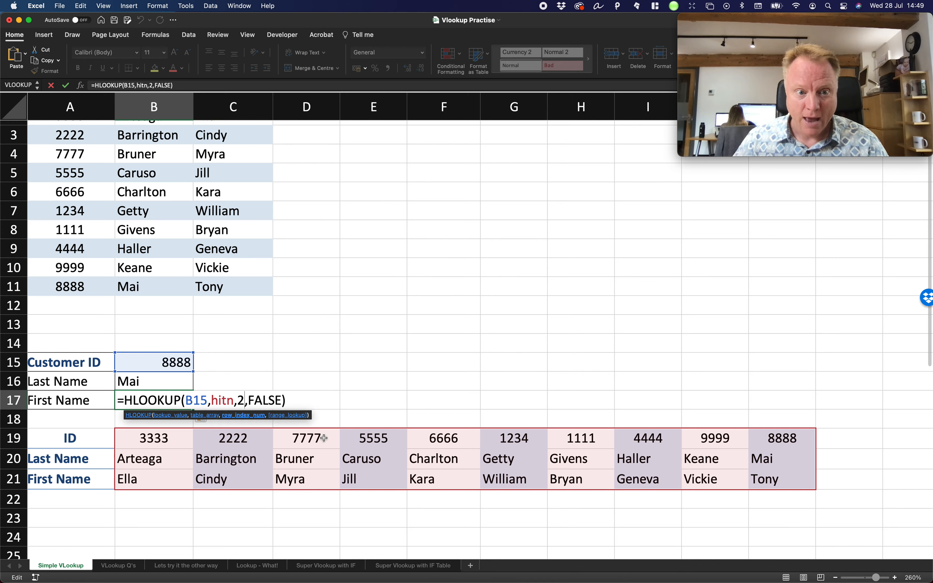
pyautogui.press('BackSpace')
pyautogui.write('3')
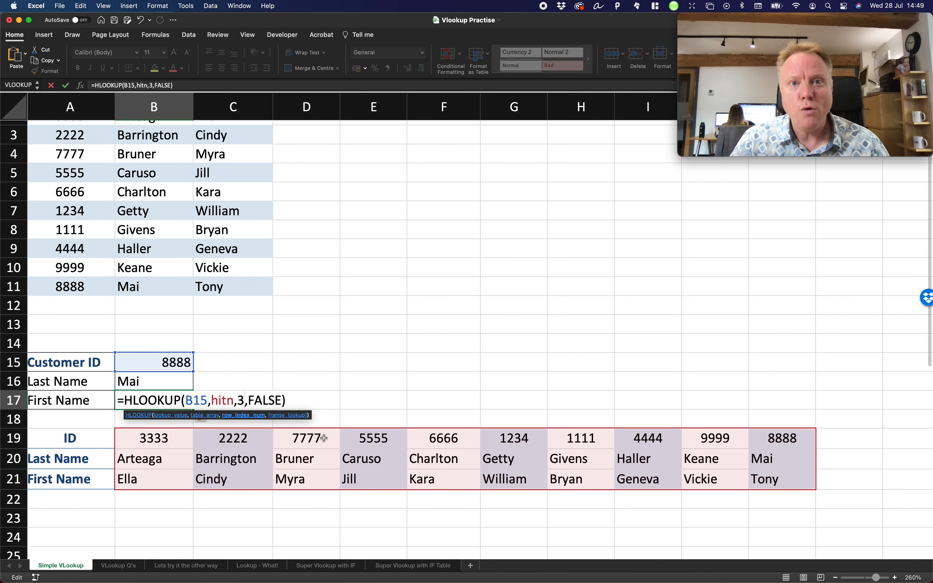
pyautogui.press('Return')
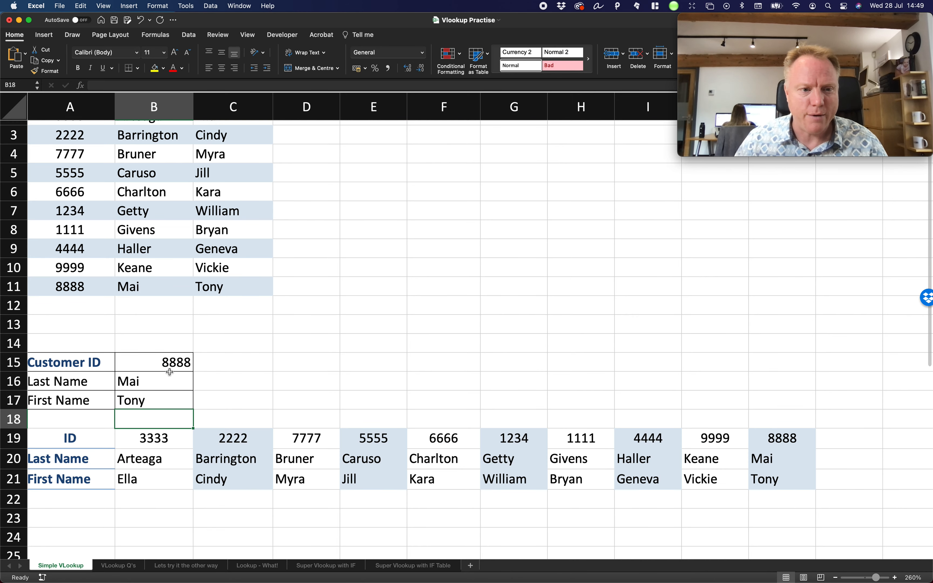
# Test both HLOOKUP formulas by entering the customer ID shown in D19 as the lookup value in B15
pyautogui.click(177, 356)
pyautogui.write('7')
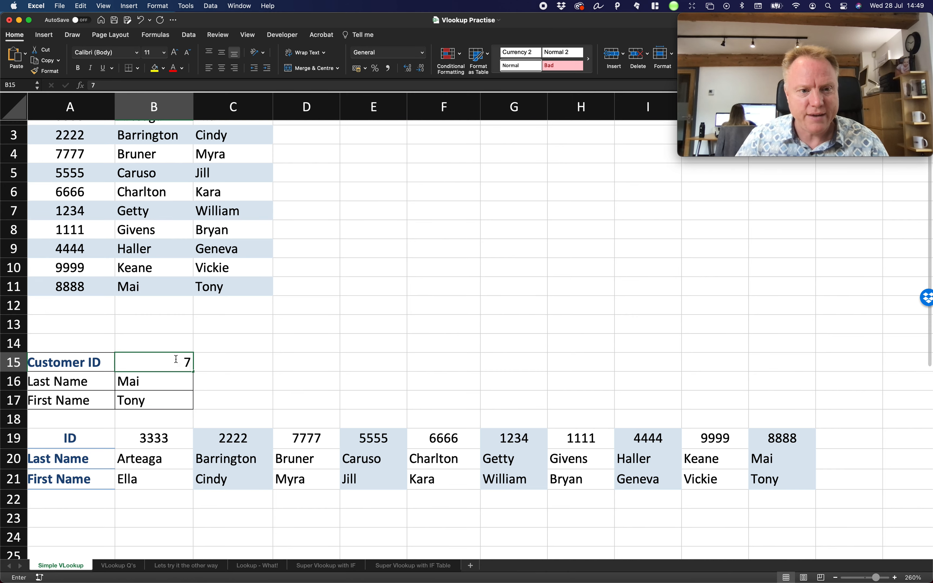
pyautogui.write('777')
pyautogui.press('Return')
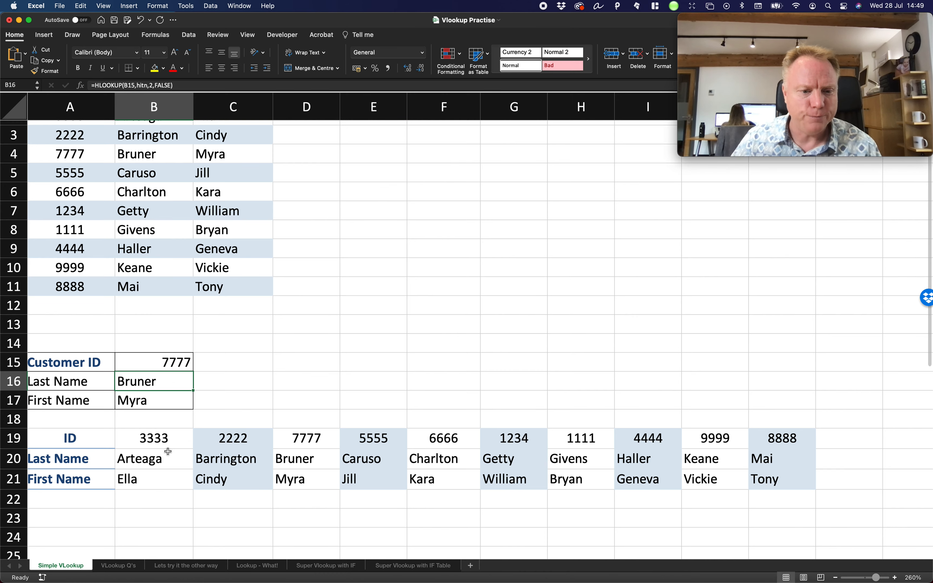
# Open the Lets try it the other way sheet and review the Cost cells B19:B27 and customer codes in column A
pyautogui.click(185, 565)
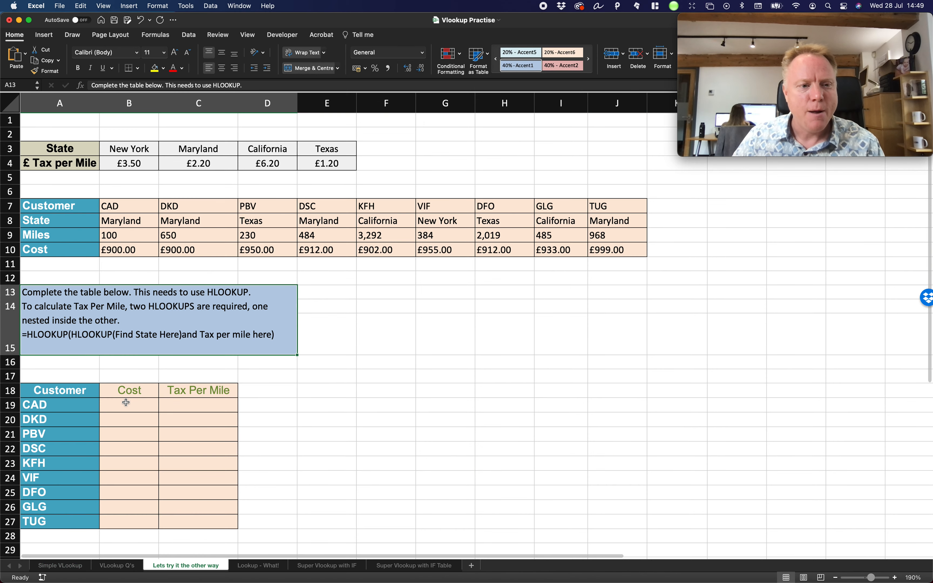
pyautogui.moveTo(133, 407); pyautogui.dragTo(138, 521)
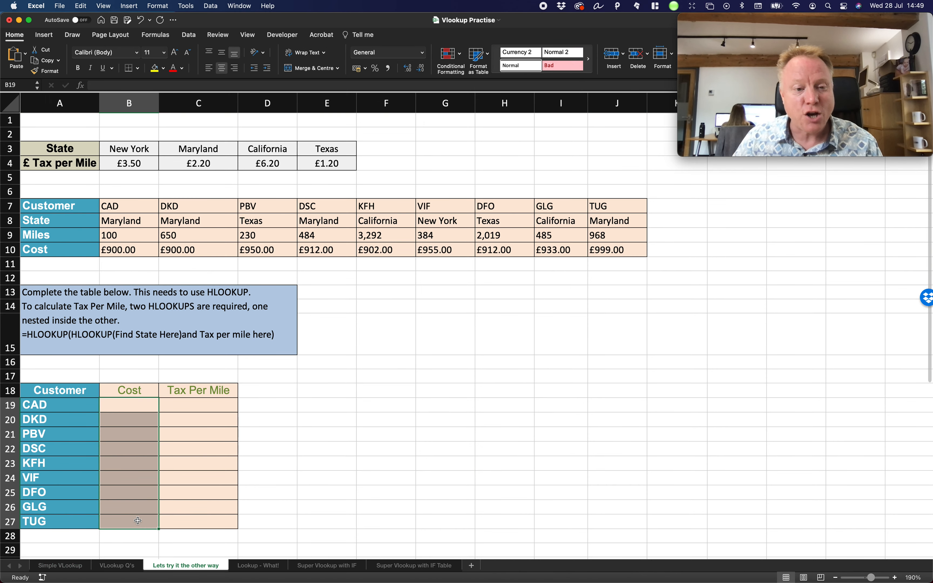
pyautogui.click(61, 405)
pyautogui.click(50, 418)
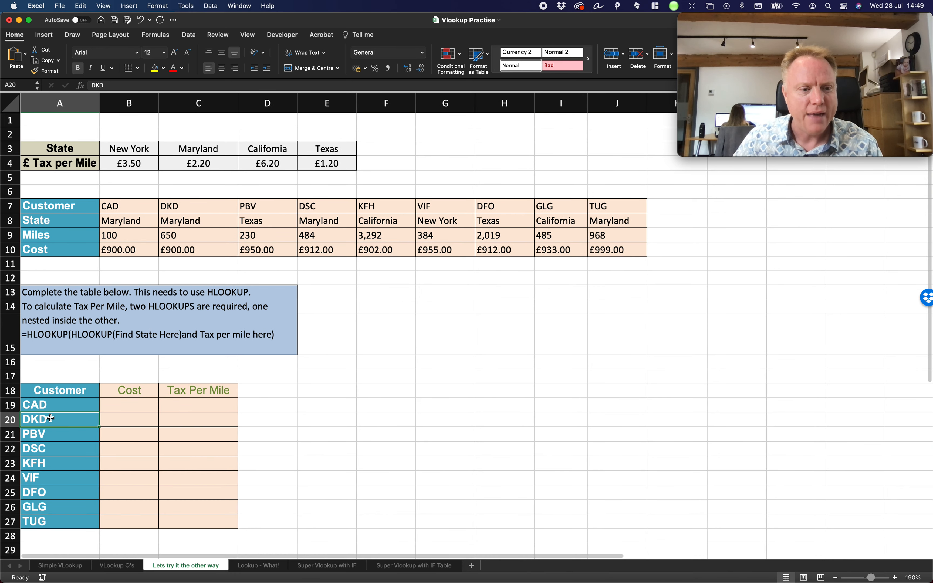
pyautogui.click(48, 434)
pyautogui.click(60, 404)
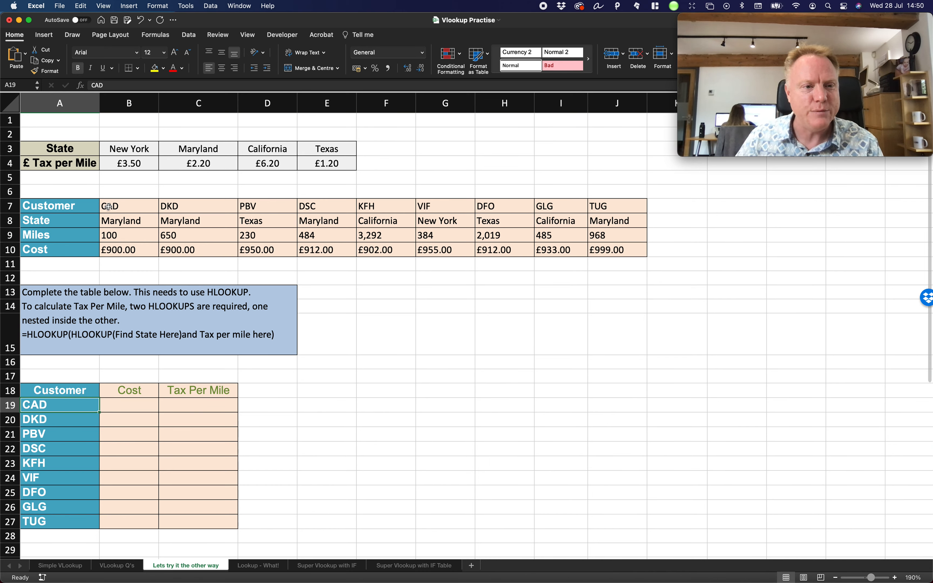
# Trace customer CAD down to its cost in the horizontal table and enter 900 as CAD's Cost in B19
pyautogui.moveTo(110, 207); pyautogui.dragTo(130, 201)
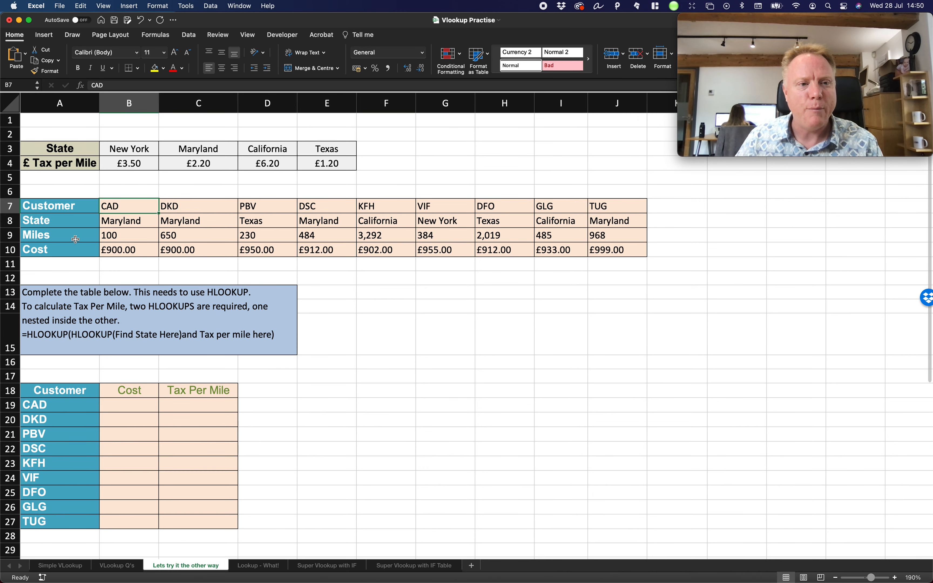
pyautogui.moveTo(129, 210); pyautogui.dragTo(129, 248)
pyautogui.click(129, 249)
pyautogui.click(139, 404)
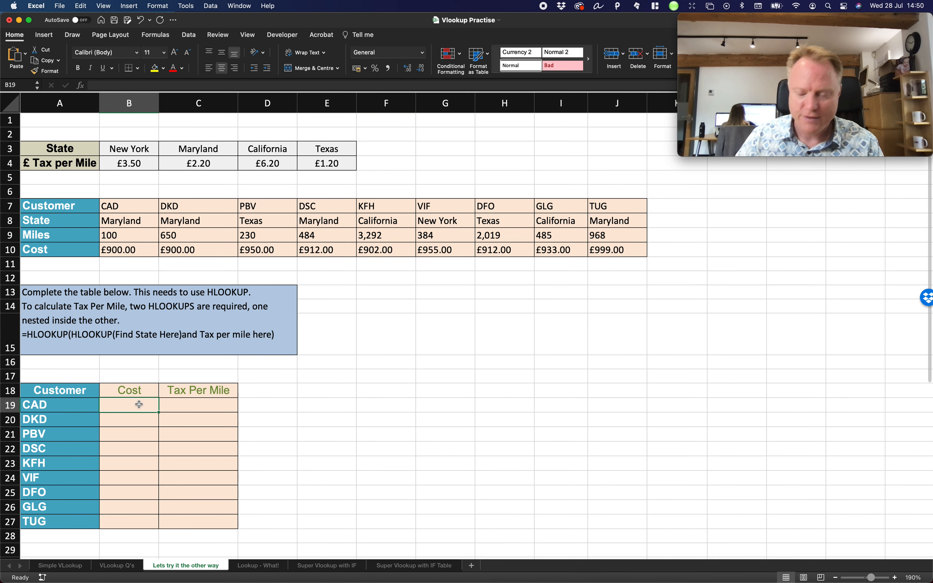
pyautogui.write('900')
pyautogui.hscroll(5, 139, 404)
pyautogui.hscroll(-4, 125, 404)
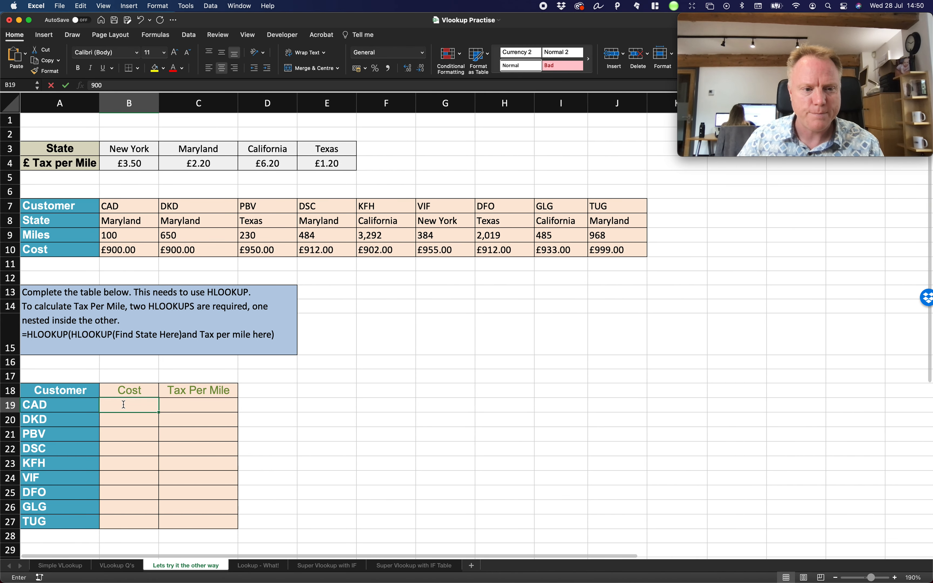
pyautogui.click(123, 404)
pyautogui.click(105, 524)
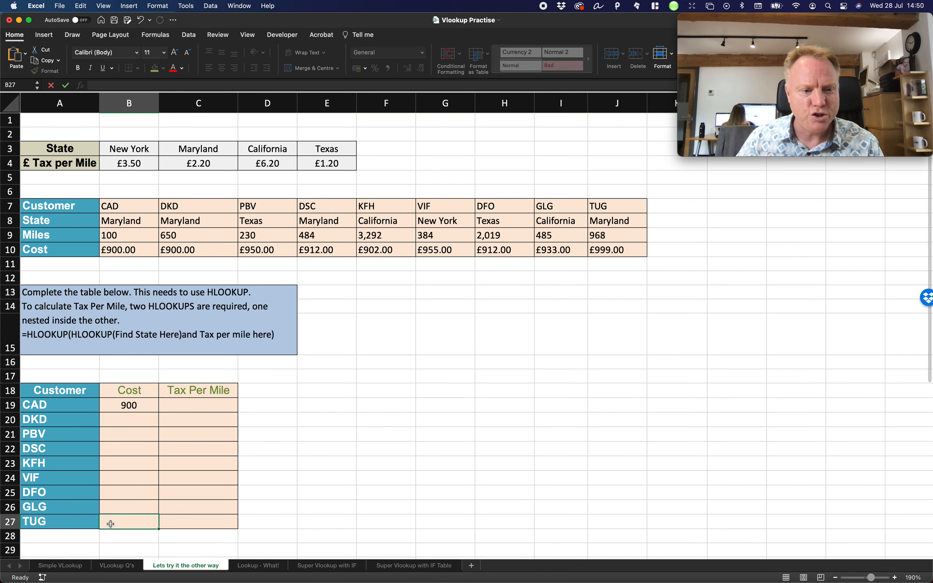
# Find customer TUG along the horizontal table's Customer row and enter 999 as TUG's Cost in B27
pyautogui.moveTo(270, 204); pyautogui.dragTo(601, 205)
pyautogui.click(602, 206)
pyautogui.doubleClick(600, 206)
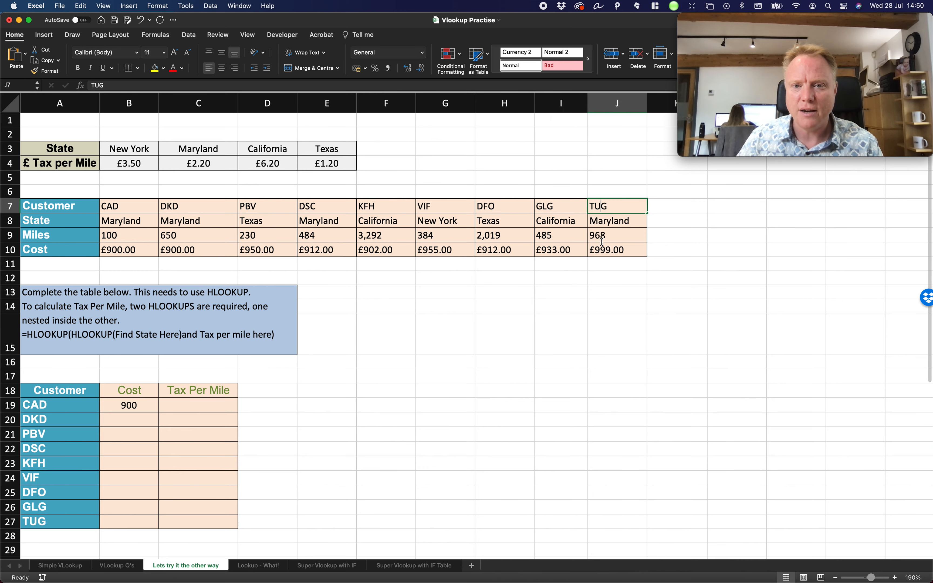
pyautogui.click(137, 525)
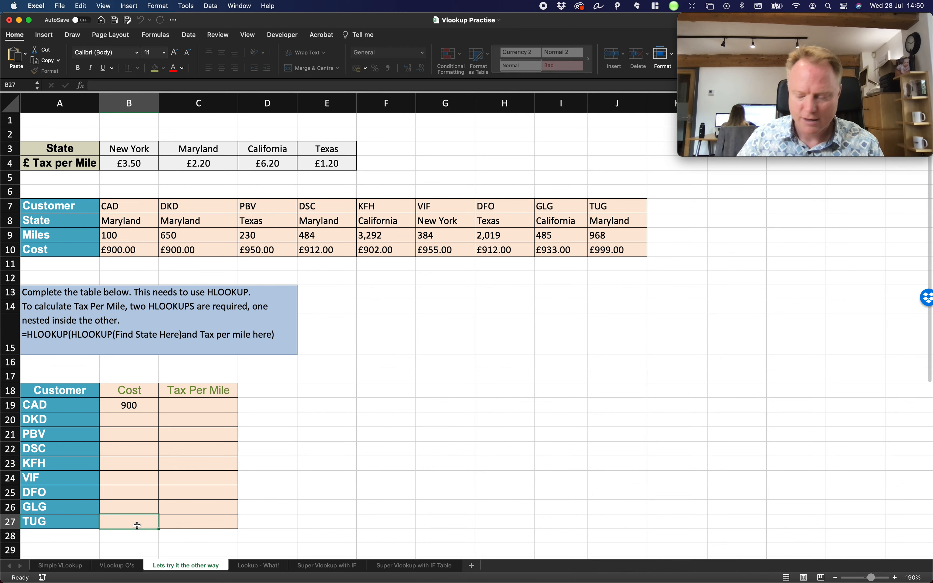
pyautogui.write('999')
pyautogui.press('Return')
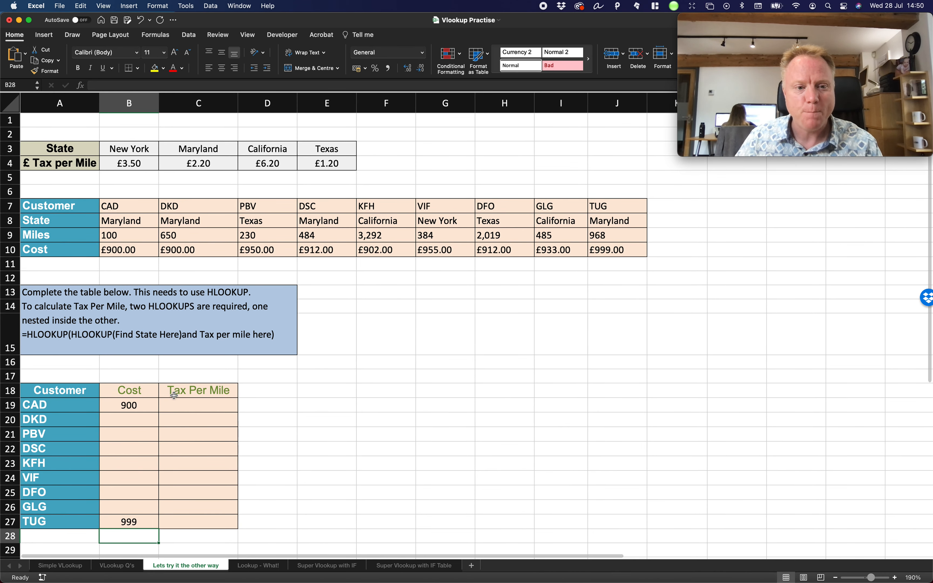
# Point out the Tax Per Mile heading and highlight the nested HLOOKUP hint in the blue instruction box
pyautogui.click(185, 391)
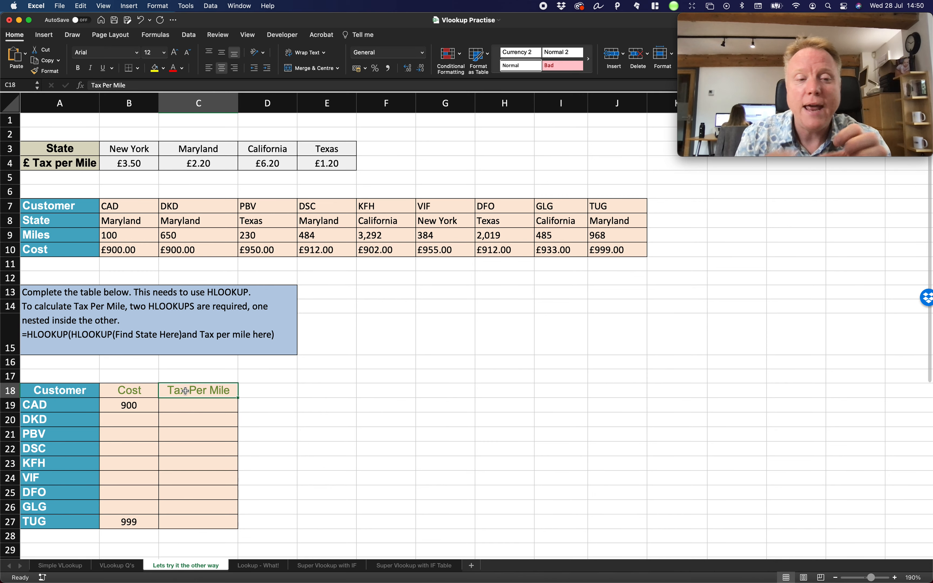
pyautogui.click(25, 335)
pyautogui.doubleClick(26, 335)
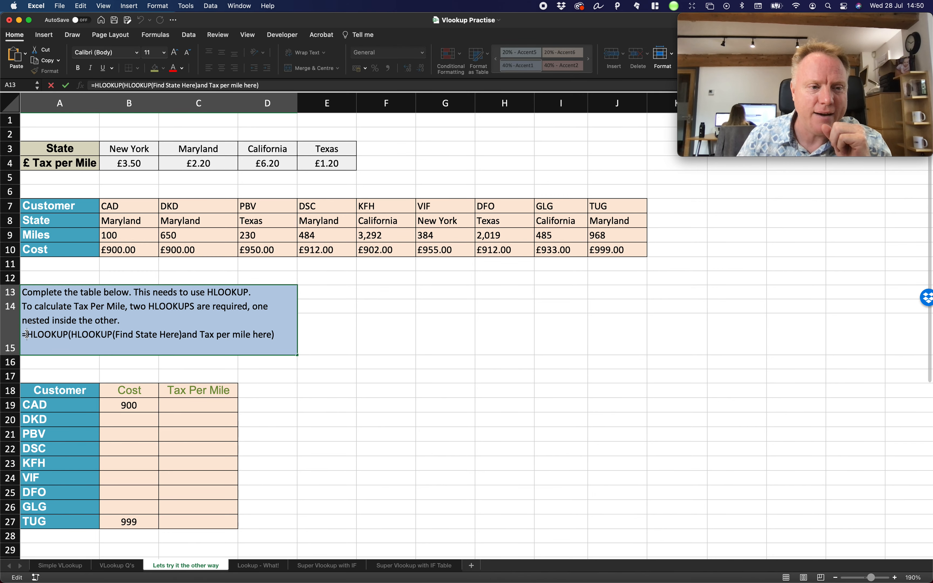
pyautogui.moveTo(22, 334); pyautogui.dragTo(276, 339)
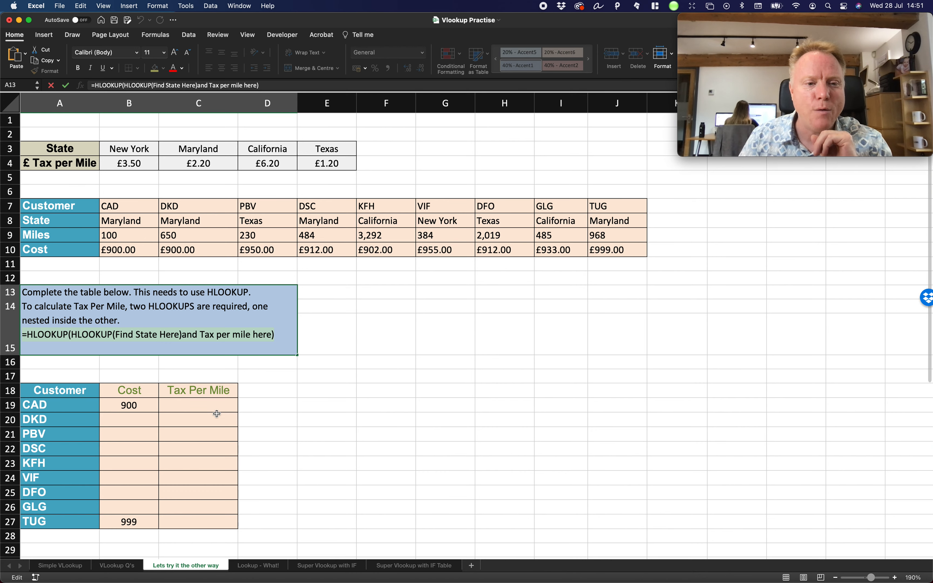
# Compare the state tax table A3:E4 with the Customer, State and Miles rows of the customer table
pyautogui.click(175, 404)
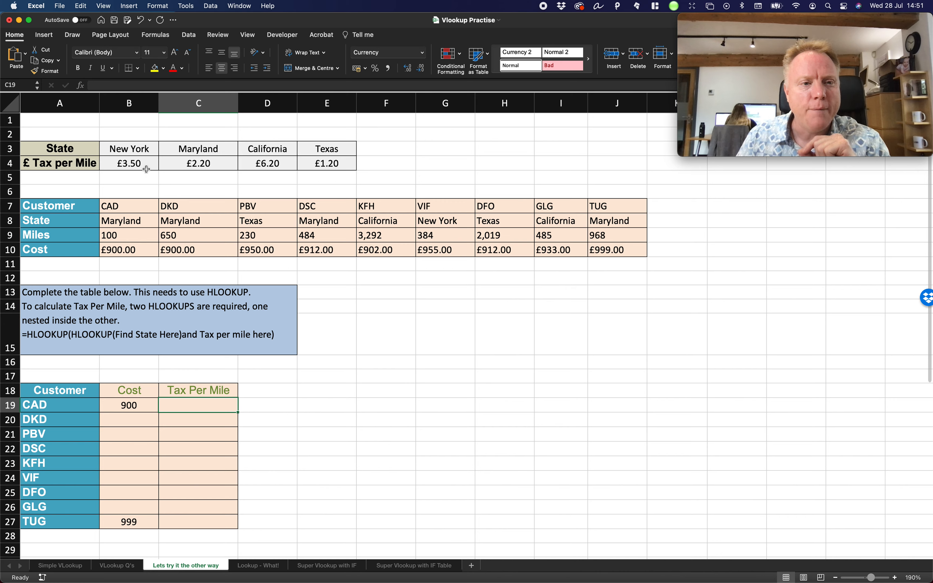
pyautogui.moveTo(57, 149); pyautogui.dragTo(325, 159)
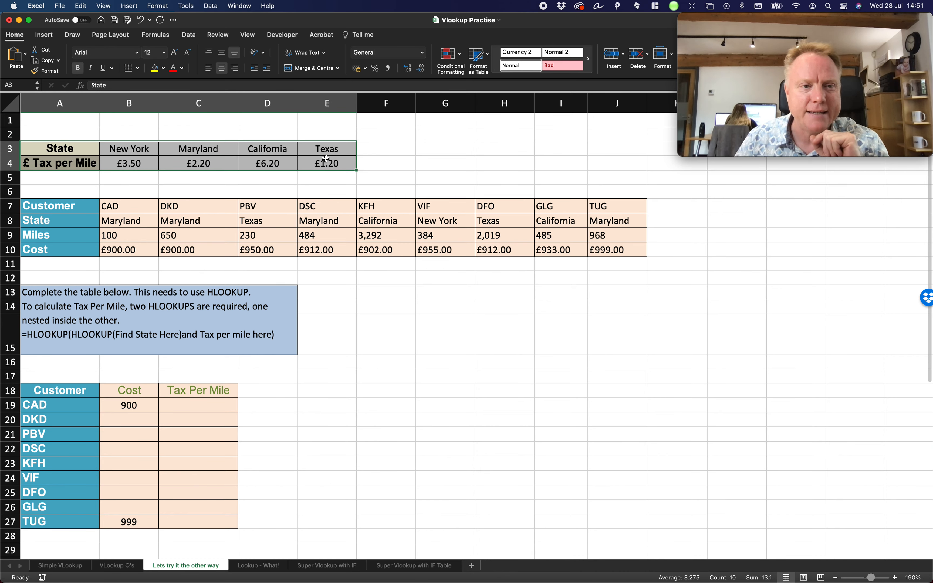
pyautogui.click(119, 148)
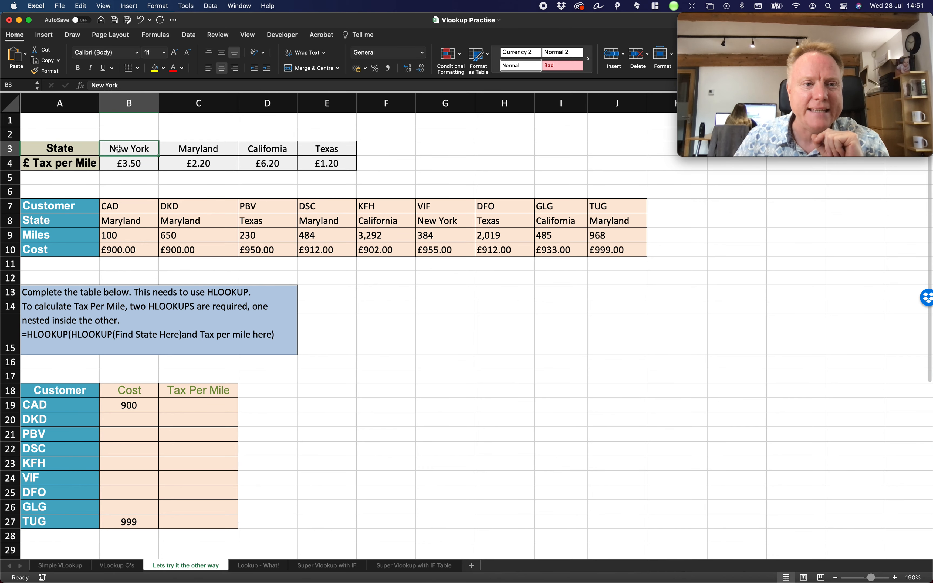
pyautogui.moveTo(69, 210); pyautogui.dragTo(148, 225)
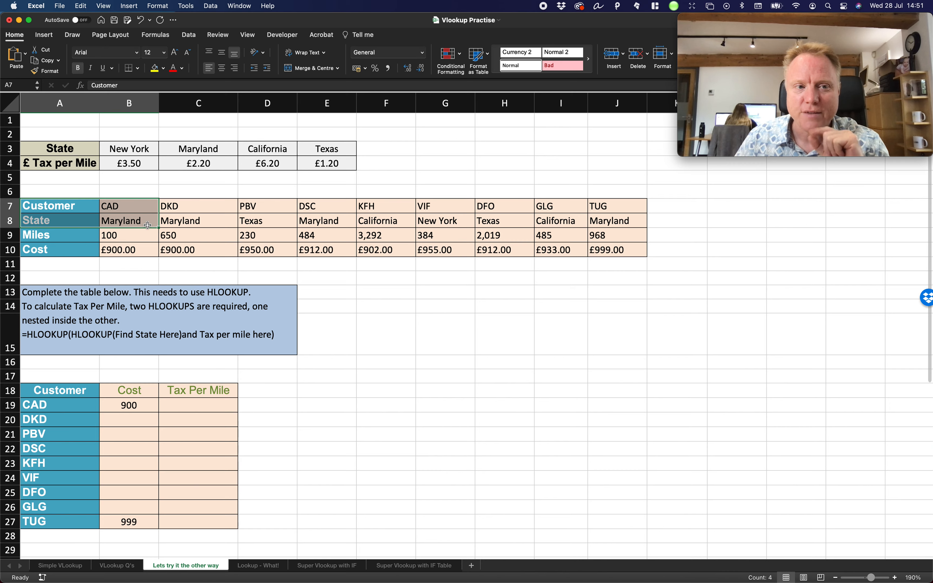
pyautogui.click(116, 237)
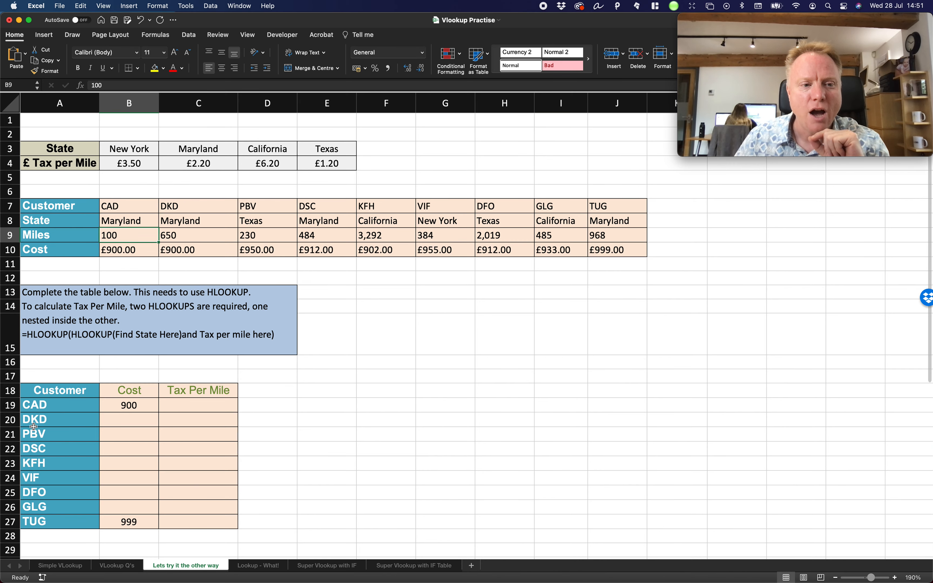
# Trace CAD to its state Maryland and that state's tax rate, and enter 2.20 as CAD's Tax Per Mile in C19
pyautogui.click(40, 404)
pyautogui.hscroll(1, 110, 250)
pyautogui.click(115, 207)
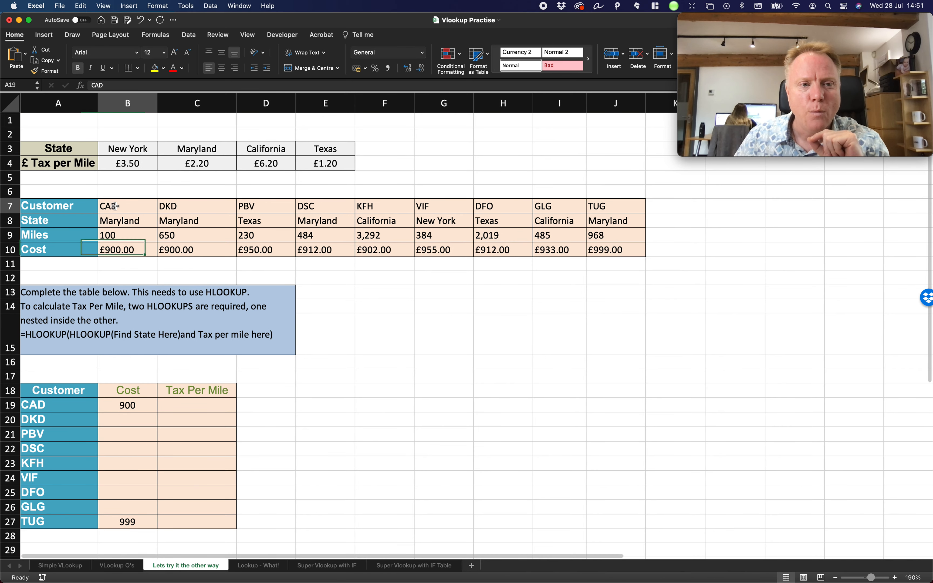
pyautogui.click(129, 223)
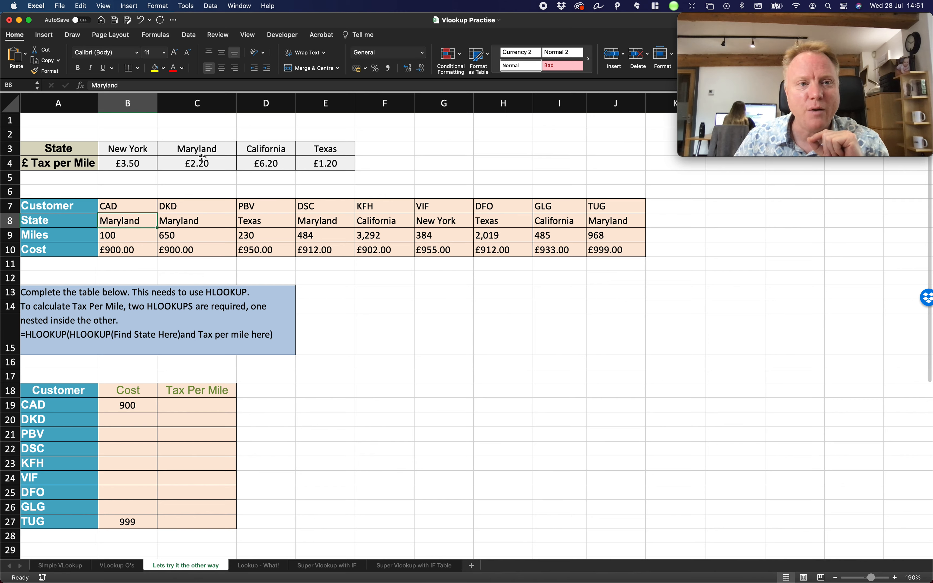
pyautogui.click(185, 148)
pyautogui.click(192, 165)
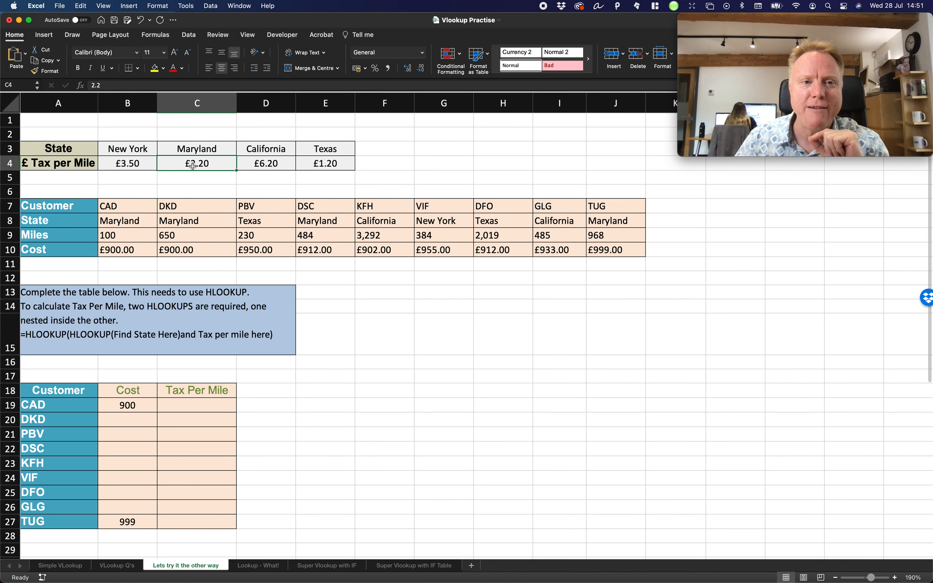
pyautogui.click(202, 402)
pyautogui.write('2.20')
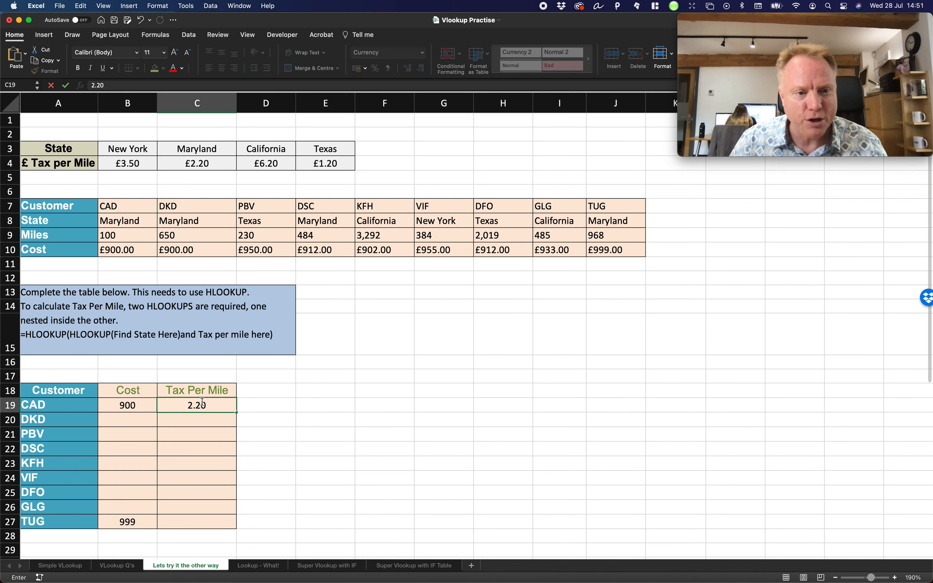
pyautogui.press('Return')
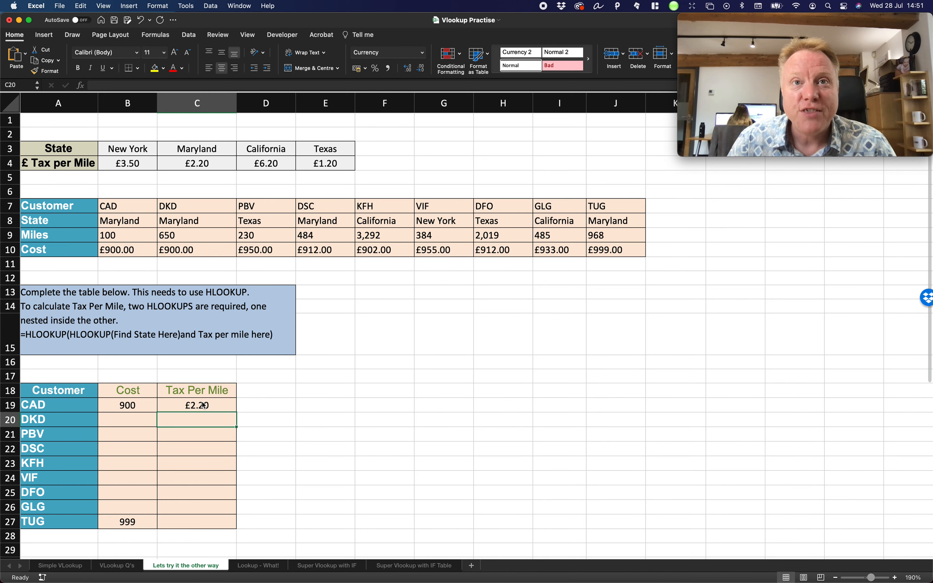
# Highlight the full nested HLOOKUP formula line in the instruction box again and leave the cell unchanged
pyautogui.doubleClick(209, 334)
pyautogui.moveTo(274, 334); pyautogui.dragTo(22, 340)
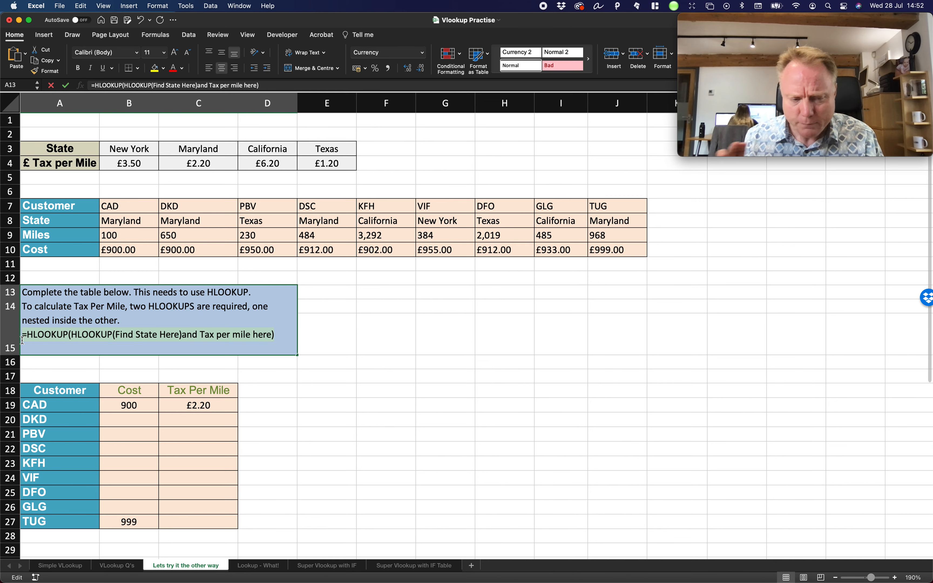
pyautogui.click(264, 398)
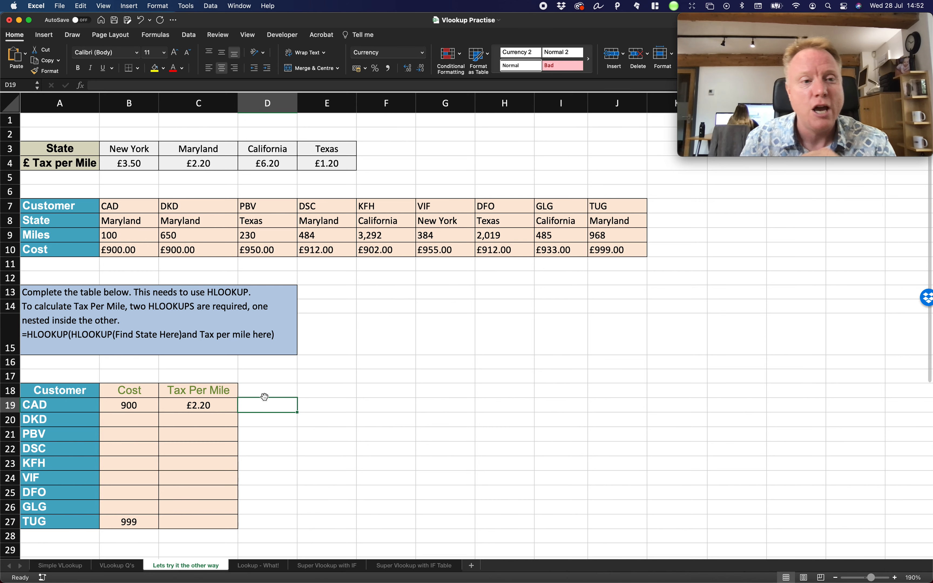
# Replace the Tax Per Mile heading in C18 with State
pyautogui.click(198, 388)
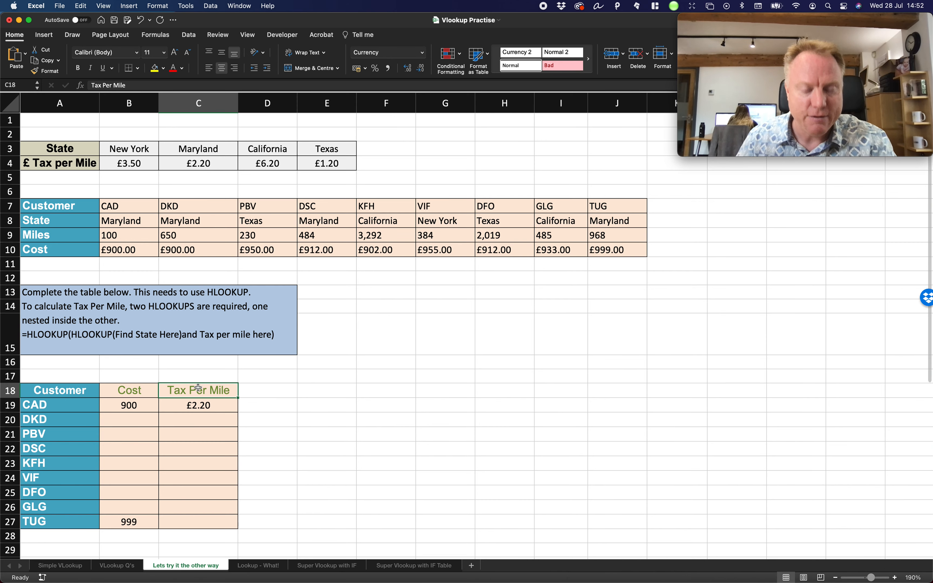
pyautogui.write('Sta')
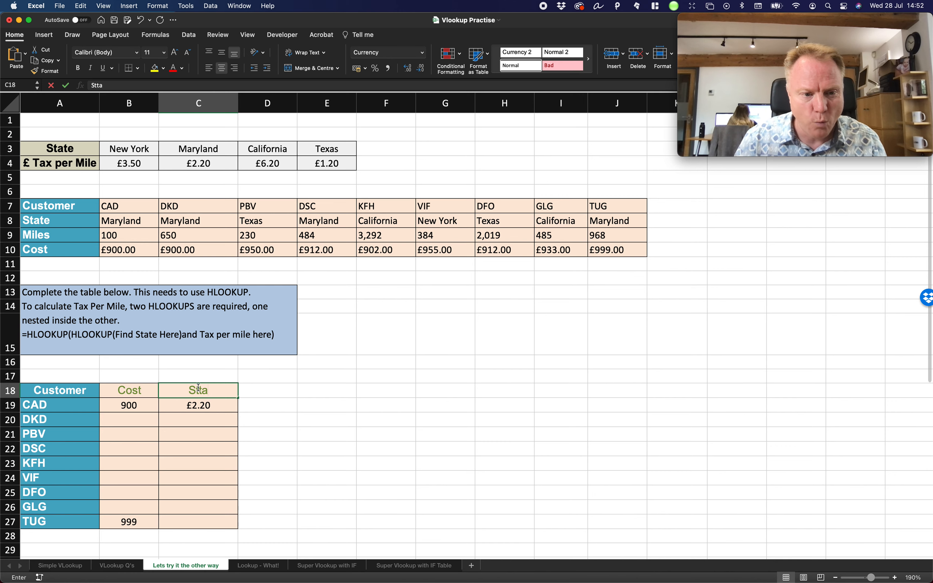
pyautogui.press('BackSpace')
pyautogui.press('BackSpace')
pyautogui.write('ate')
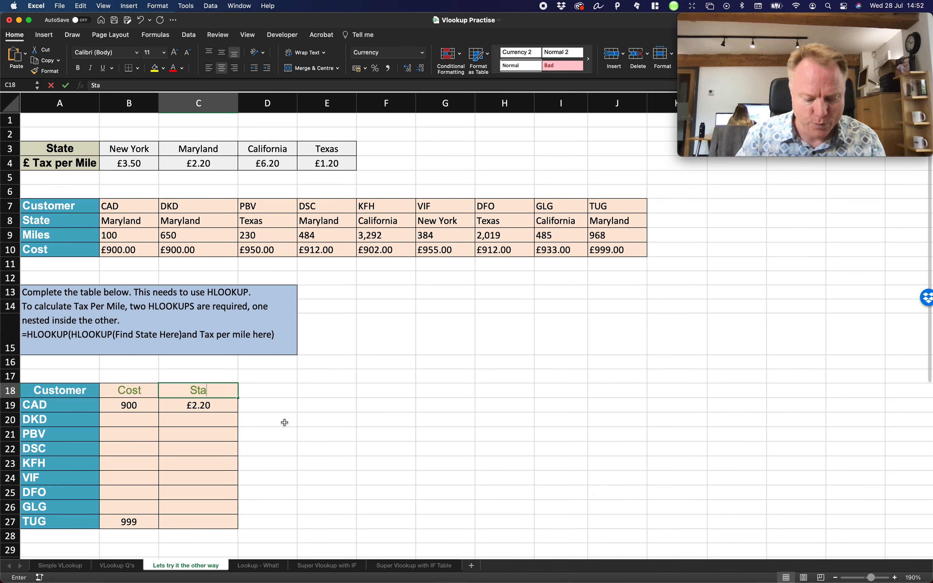
pyautogui.press('Return')
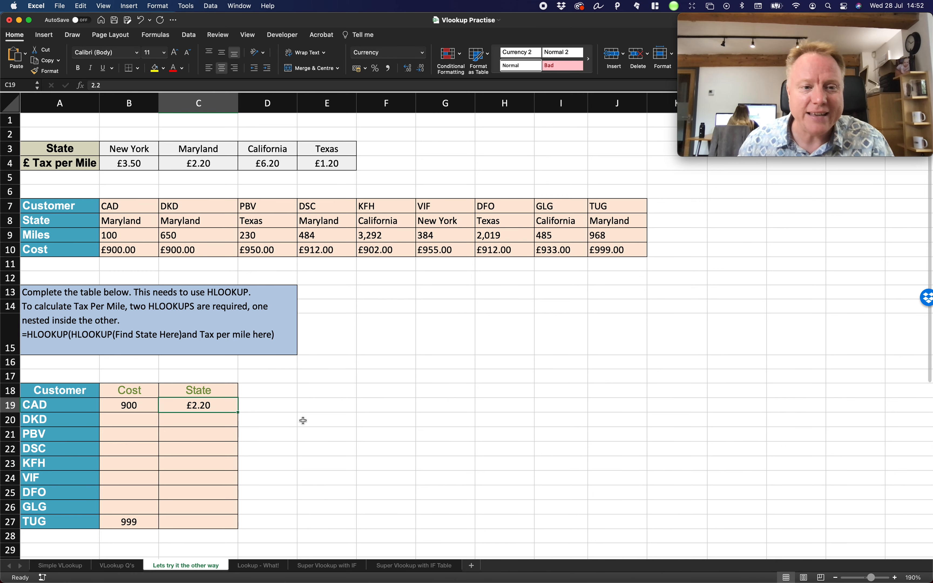
# Trace CAD to its state in the customer table and enter Maryland as CAD's State in C19
pyautogui.click(130, 406)
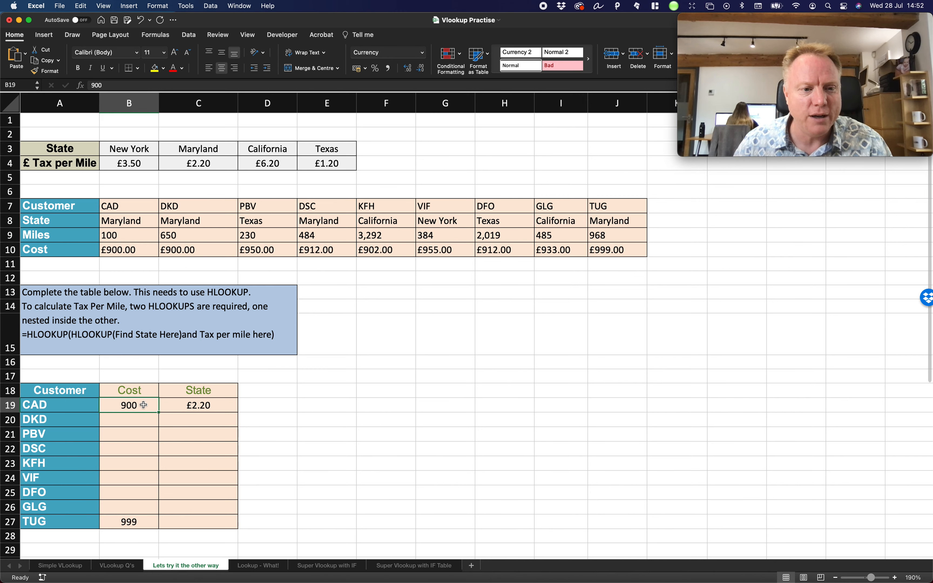
pyautogui.moveTo(140, 205); pyautogui.dragTo(129, 250)
pyautogui.moveTo(140, 205); pyautogui.dragTo(131, 222)
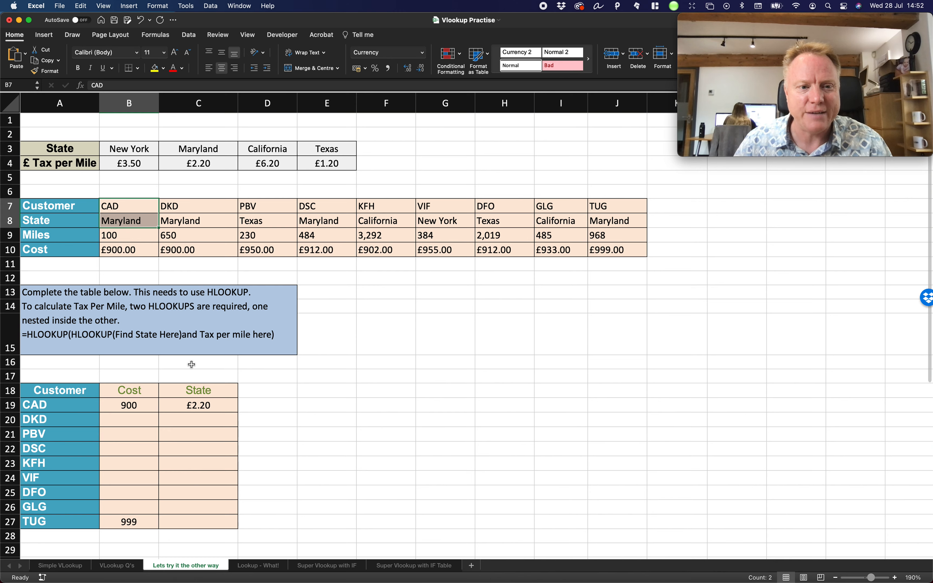
pyautogui.click(214, 403)
pyautogui.write('Maryland')
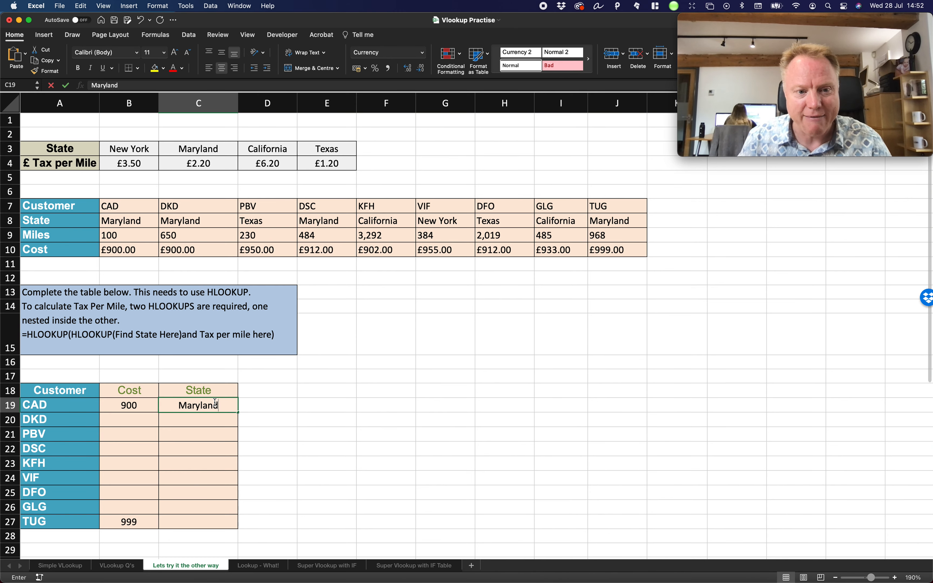
pyautogui.hotkey('ctrl', 'Return')
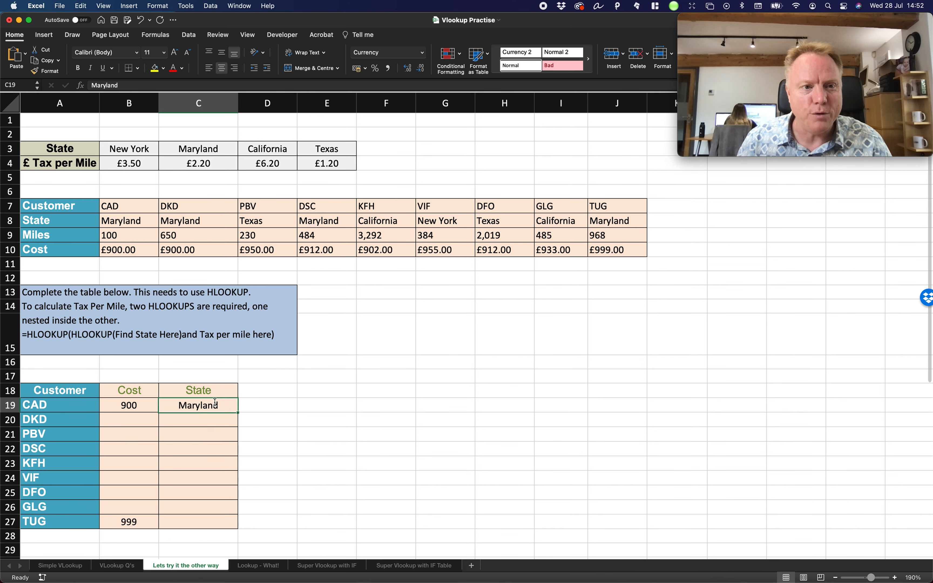
# Copy the State heading in C18 to D18 to start another column in the lower customer table
pyautogui.press('Tab')
pyautogui.click(273, 392)
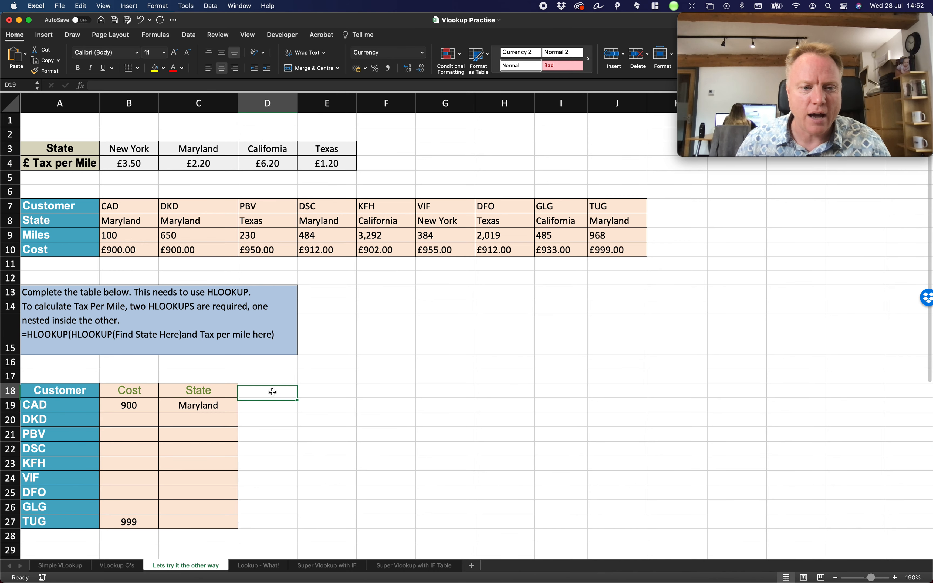
pyautogui.press('Left')
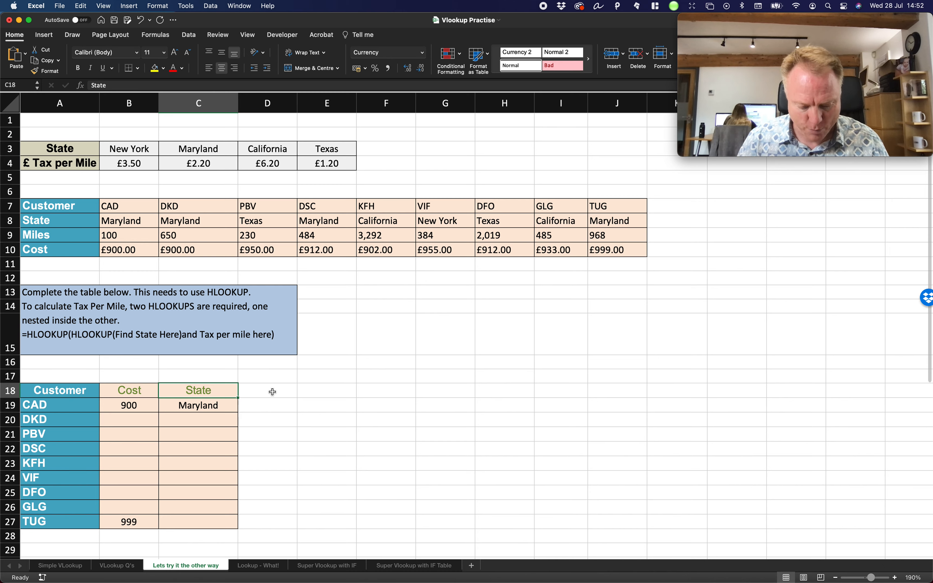
pyautogui.press('super+c')
pyautogui.press('Right')
pyautogui.press('super+v')
# Change the heading in D18 to Tax Per Mile and widen column D so the heading fits
pyautogui.doubleClick(273, 392)
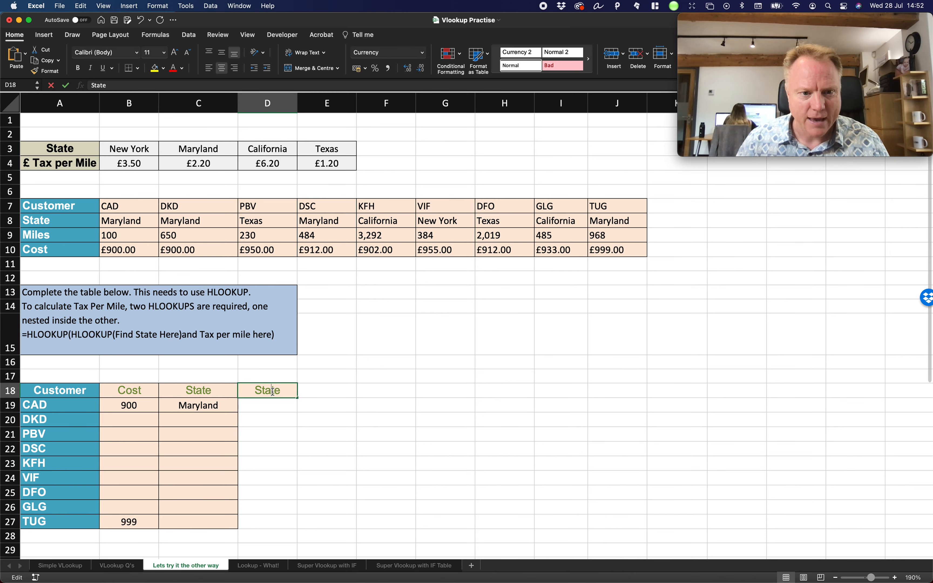
pyautogui.doubleClick(272, 392)
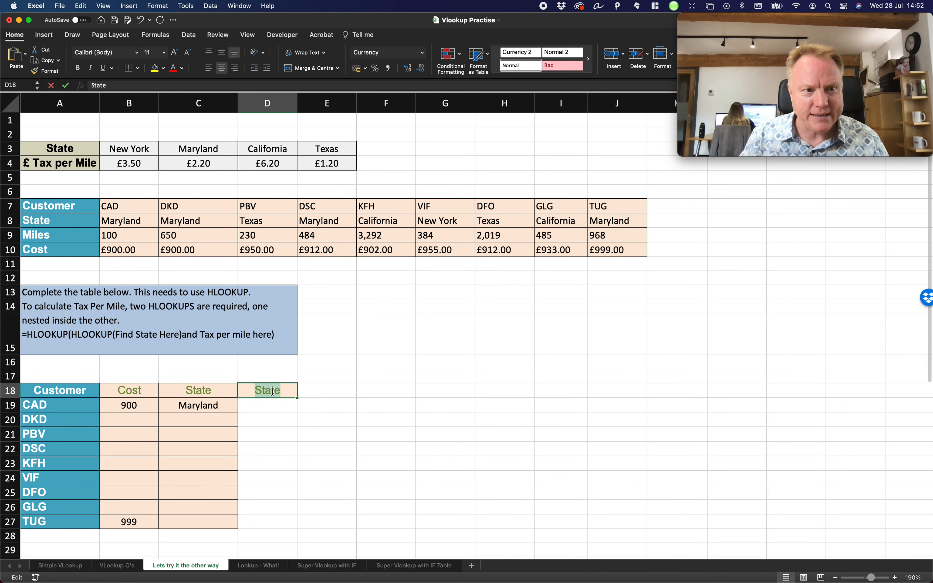
pyautogui.write('Tax Per')
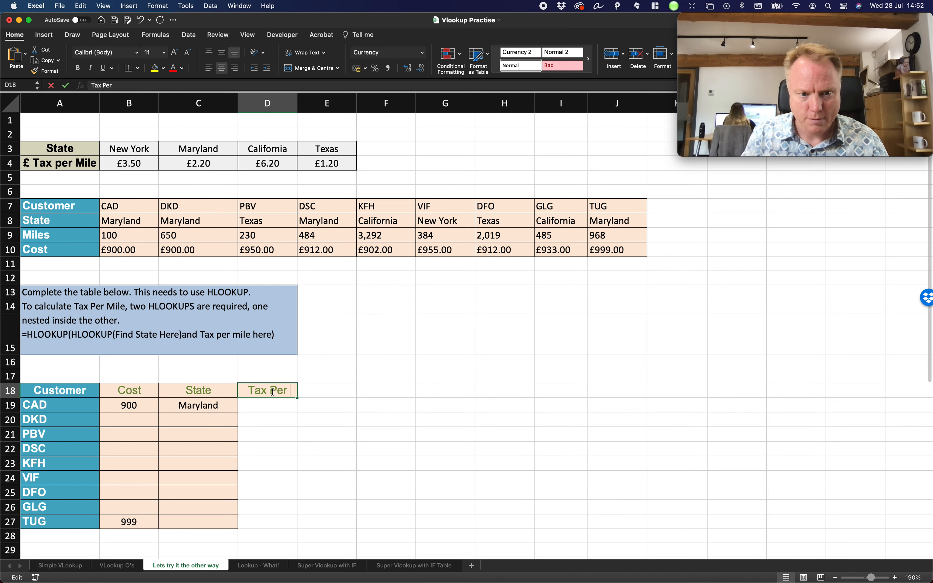
pyautogui.write(' Mile')
pyautogui.press('Return')
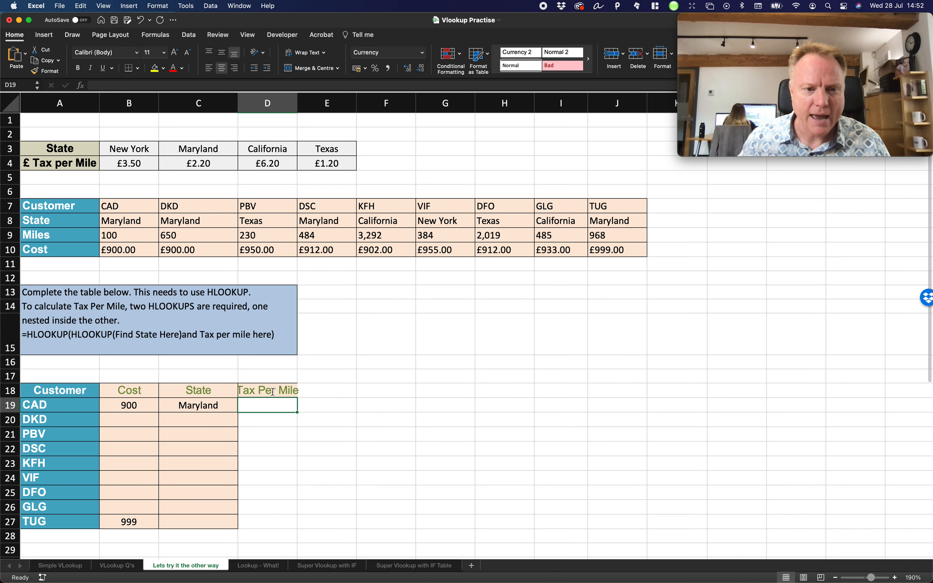
pyautogui.moveTo(297, 102); pyautogui.dragTo(297, 101)
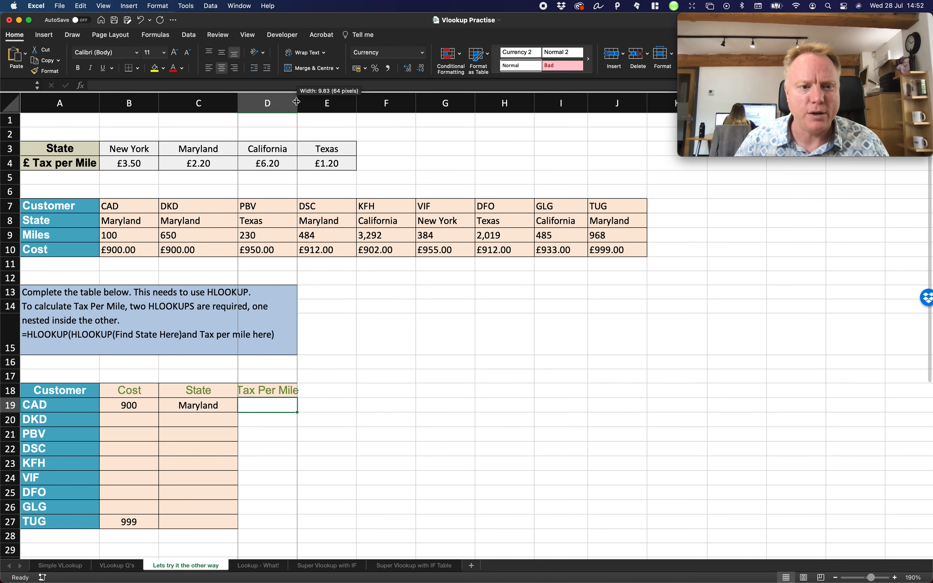
pyautogui.moveTo(298, 208); pyautogui.dragTo(308, 210)
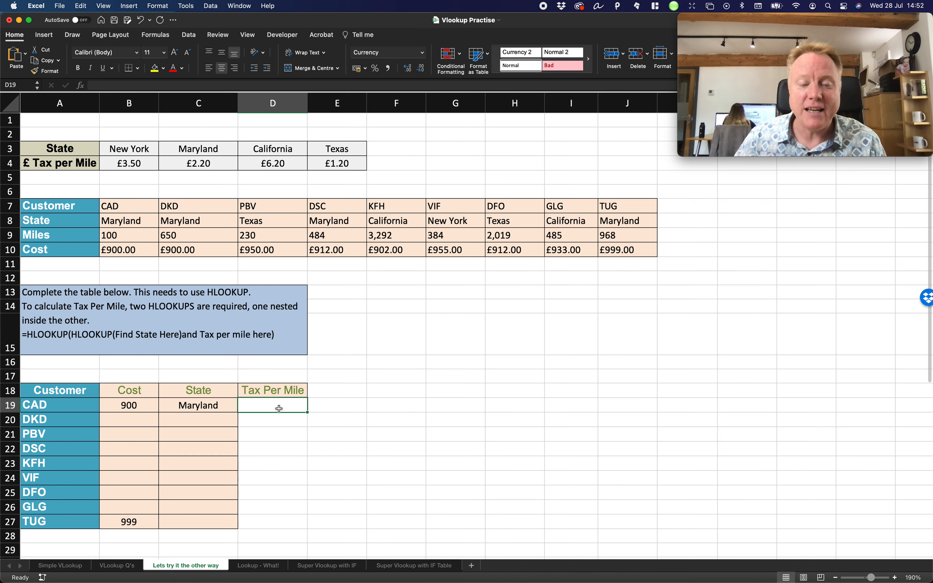
# Trace CAD's state in C19 to the state tax rates in B3:E4 and on to D19
pyautogui.click(194, 408)
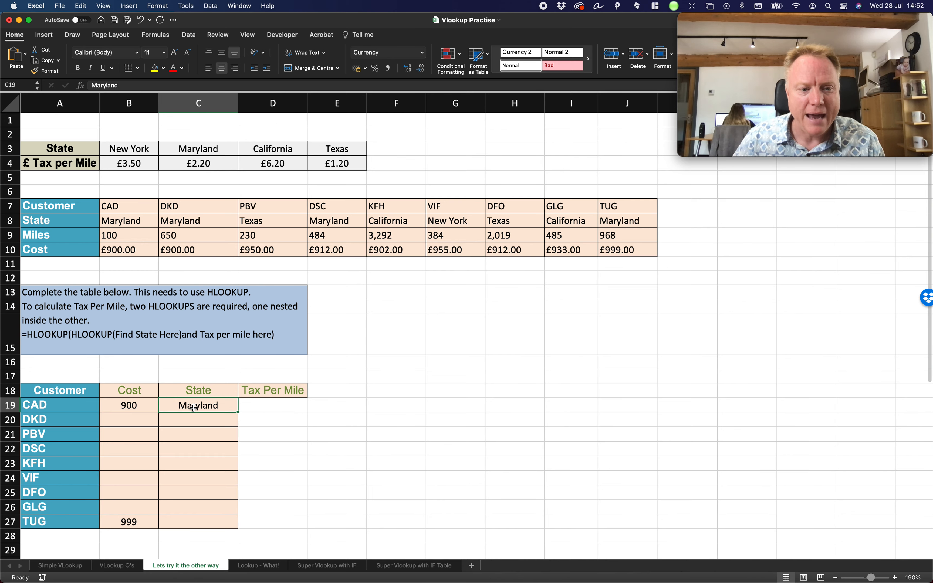
pyautogui.moveTo(135, 148); pyautogui.dragTo(329, 161)
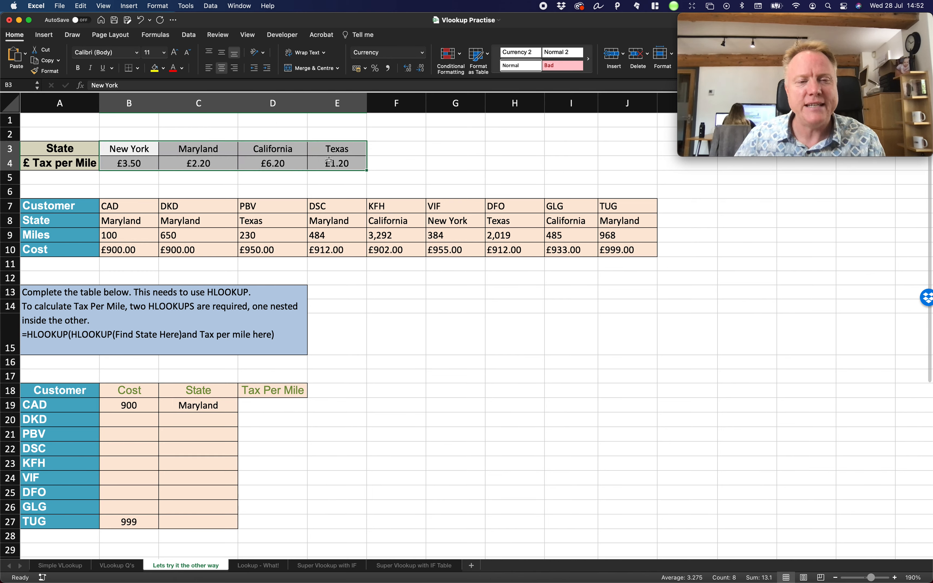
pyautogui.click(284, 406)
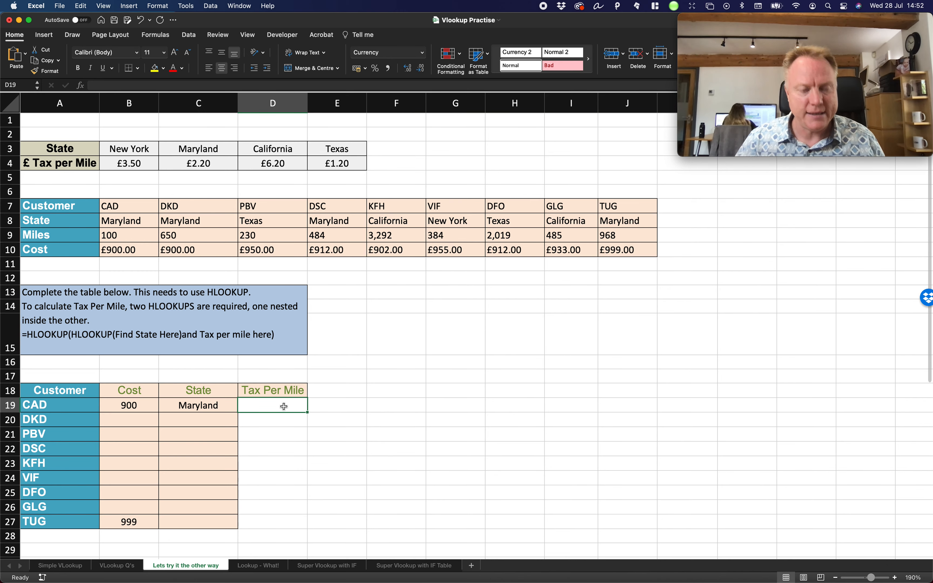
pyautogui.write('£0')
pyautogui.write('.2')
pyautogui.write('20')
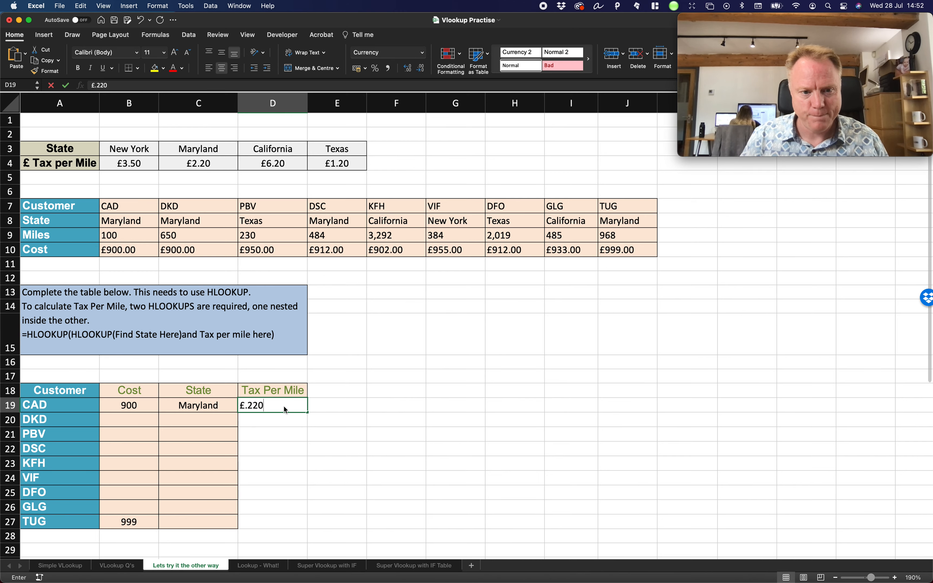
pyautogui.press('Return')
# Enter 2.20 as CAD's Tax Per Mile in D19
pyautogui.click(285, 408)
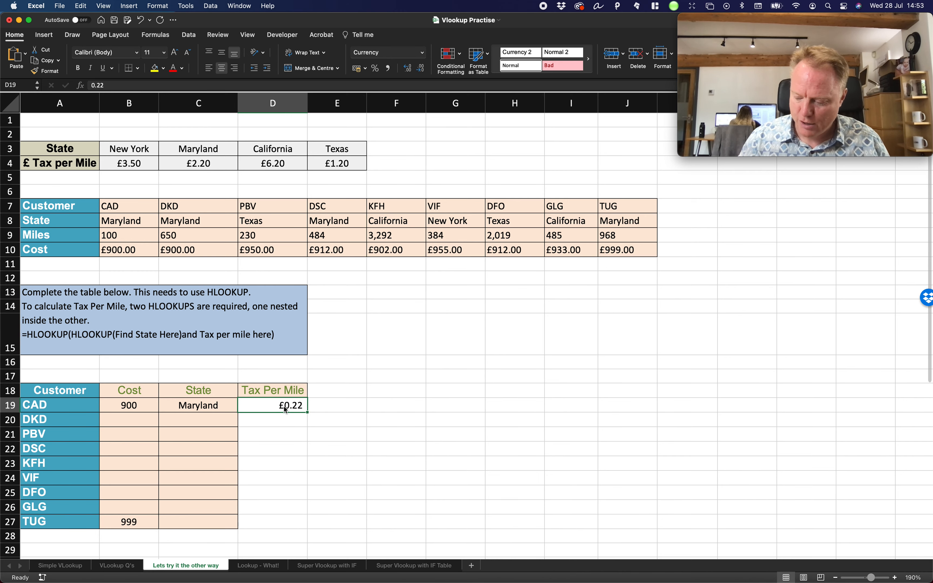
pyautogui.write('2.20')
pyautogui.press('Return')
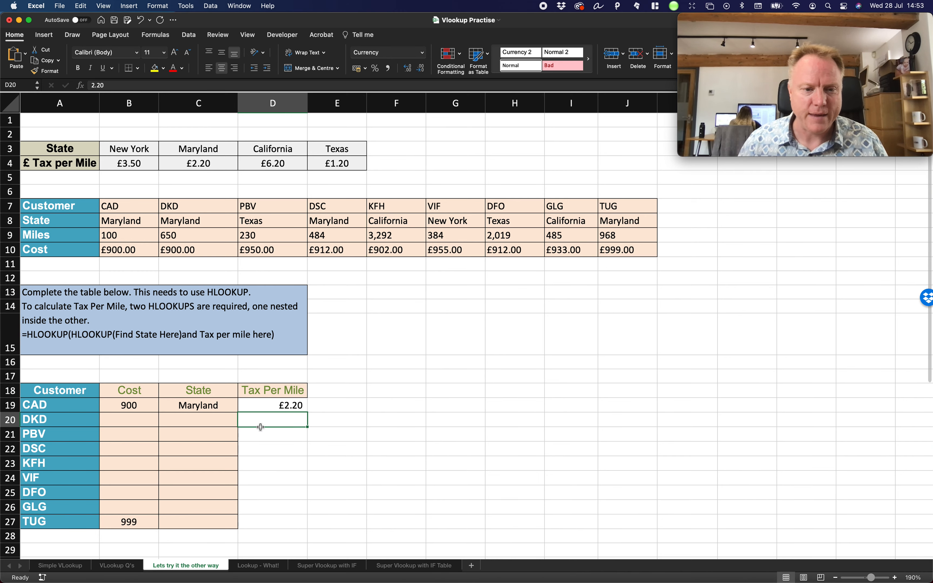
# Trace how CAD's State in C19 is found by matching customer A19 to the State row of the customer table
pyautogui.click(210, 407)
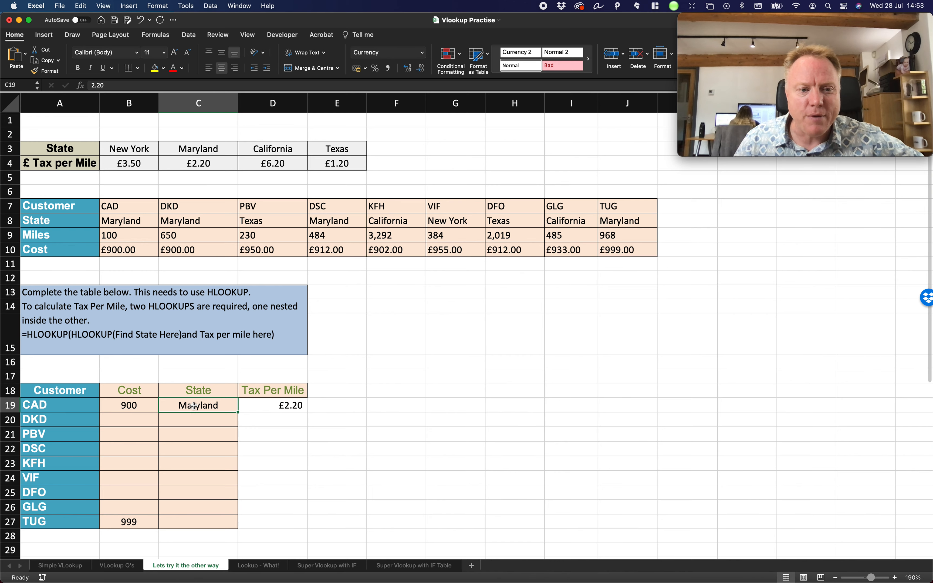
pyautogui.click(59, 405)
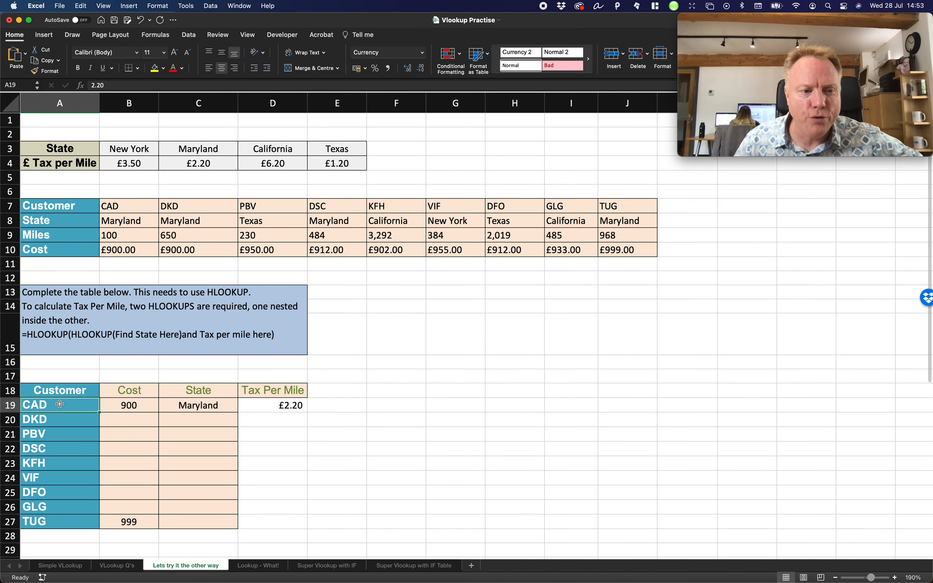
pyautogui.moveTo(58, 211); pyautogui.dragTo(625, 248)
pyautogui.click(96, 222)
pyautogui.click(121, 221)
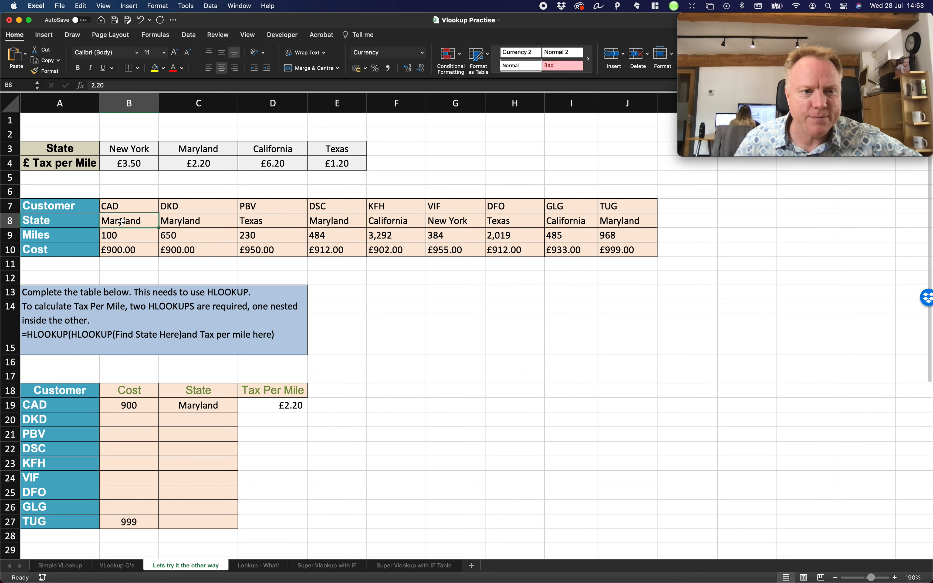
# Trace how D19's Tax Per Mile is found by looking up the state in C19 within the state tax table
pyautogui.click(260, 407)
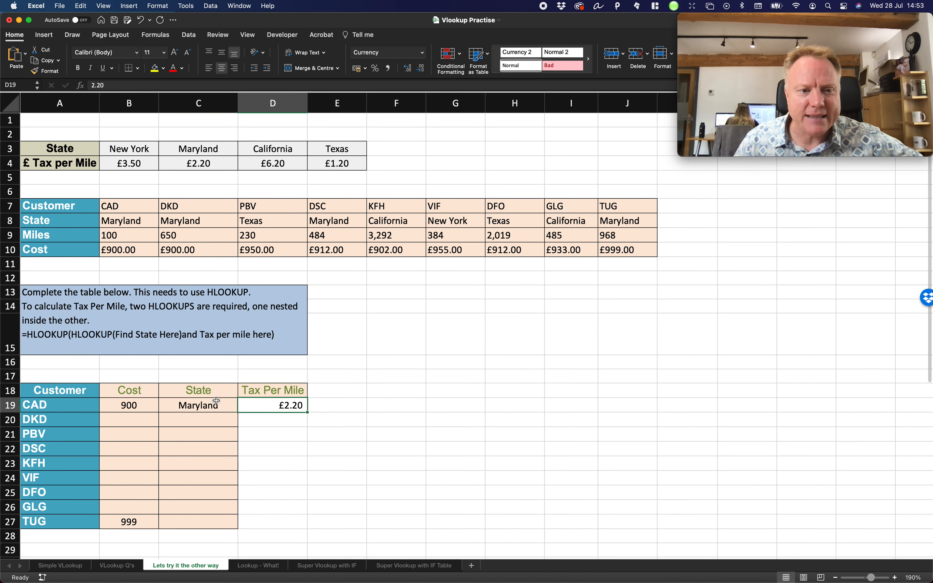
pyautogui.click(206, 405)
pyautogui.hscroll(1, 211, 289)
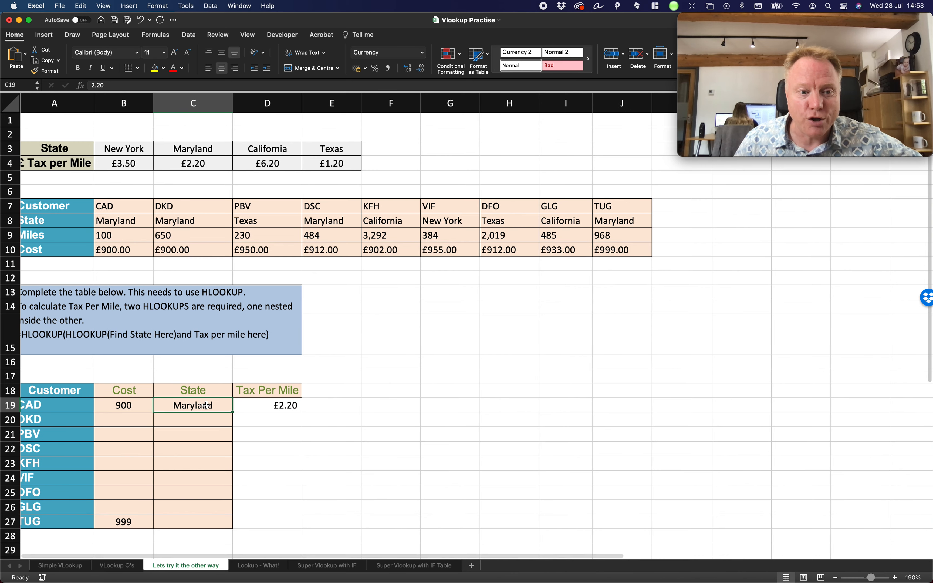
pyautogui.hscroll(-1, 214, 192)
pyautogui.moveTo(133, 135); pyautogui.dragTo(331, 163)
pyautogui.click(202, 409)
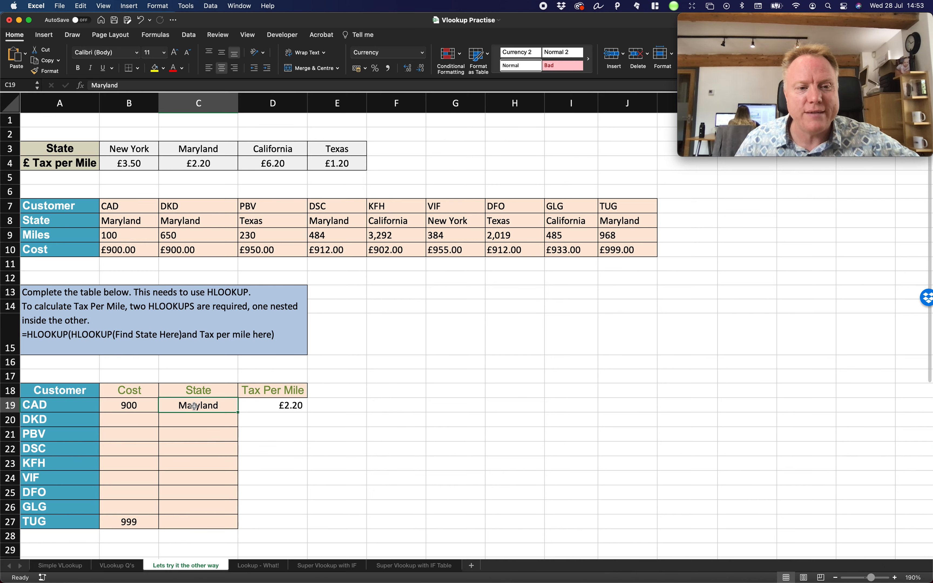
pyautogui.click(260, 406)
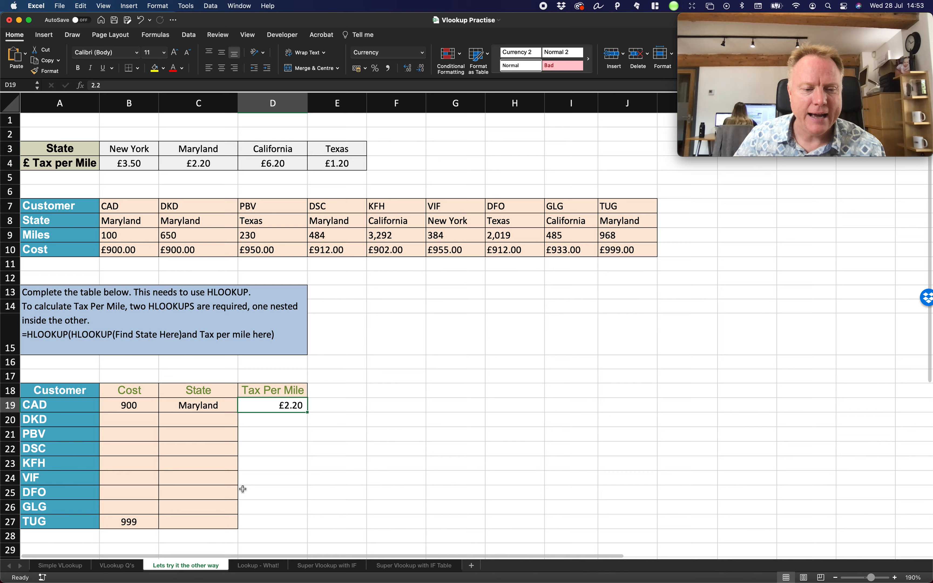
# Open the Lookup - What! sheet and enlarge its view to 170%
pyautogui.click(271, 570)
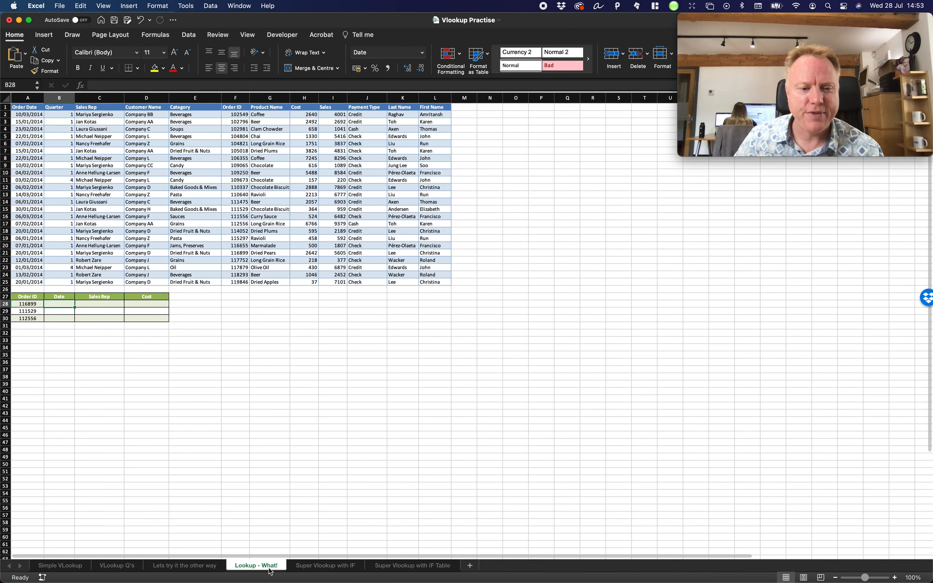
pyautogui.click(894, 577)
pyautogui.click(894, 578)
pyautogui.click(894, 577)
pyautogui.click(894, 578)
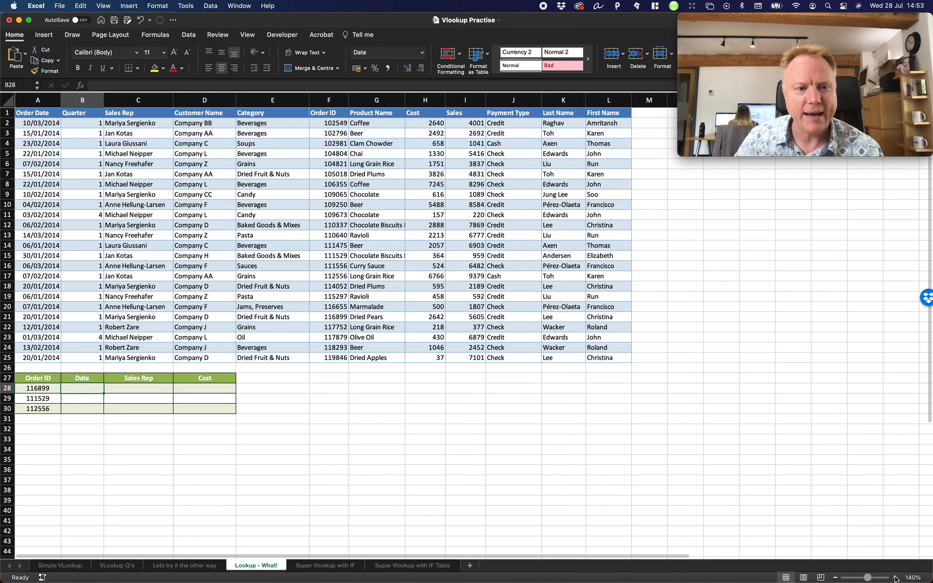
pyautogui.click(894, 577)
pyautogui.click(894, 577)
pyautogui.click(894, 577)
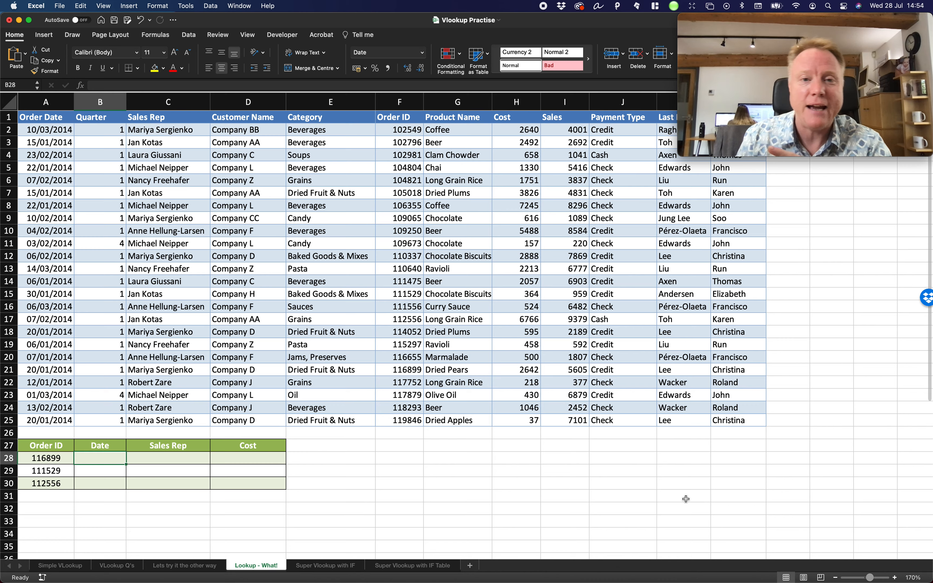
# Highlight the whole order data, the first lookup ID in A28 and the Order ID column F2:F25, and select B28
pyautogui.moveTo(65, 136); pyautogui.dragTo(728, 417)
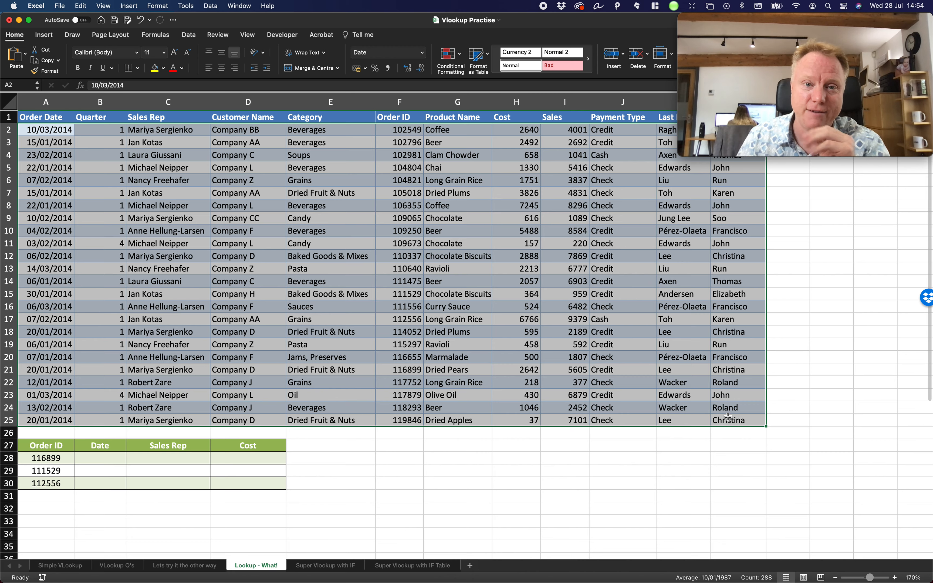
pyautogui.click(55, 462)
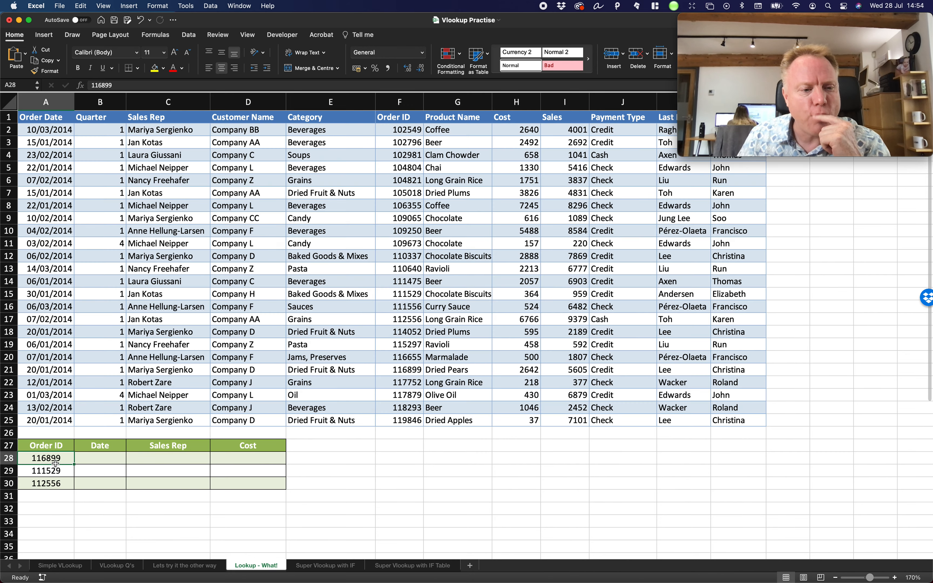
pyautogui.moveTo(398, 133); pyautogui.dragTo(410, 426)
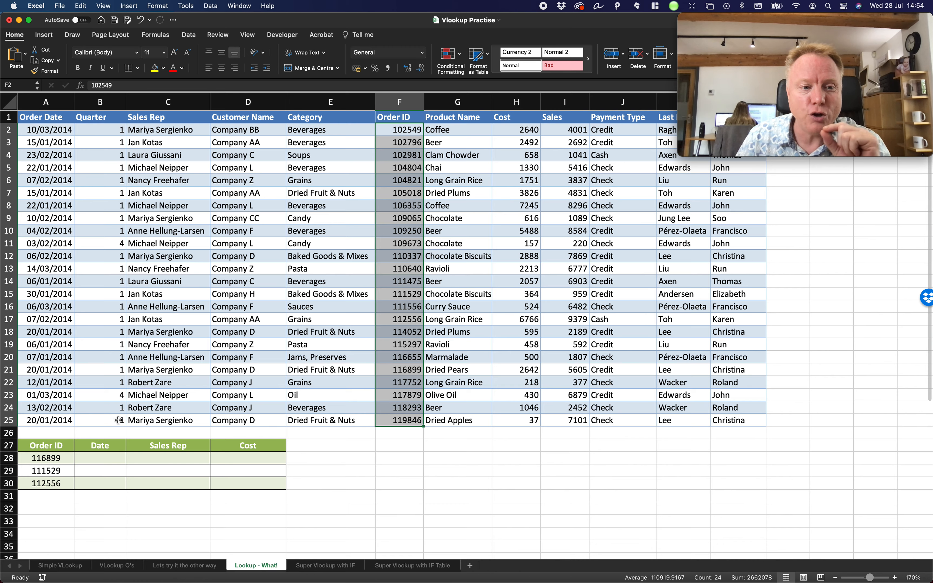
pyautogui.click(93, 462)
# Match the Order ID in A28 to column F and trace its row back to the Order Date column
pyautogui.click(31, 461)
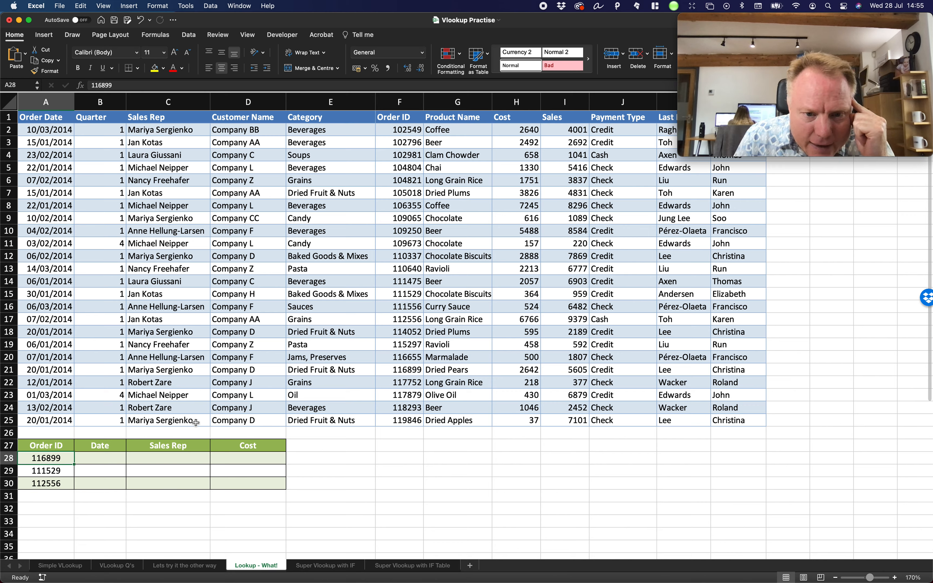
pyautogui.moveTo(399, 256); pyautogui.dragTo(401, 319)
pyautogui.click(404, 370)
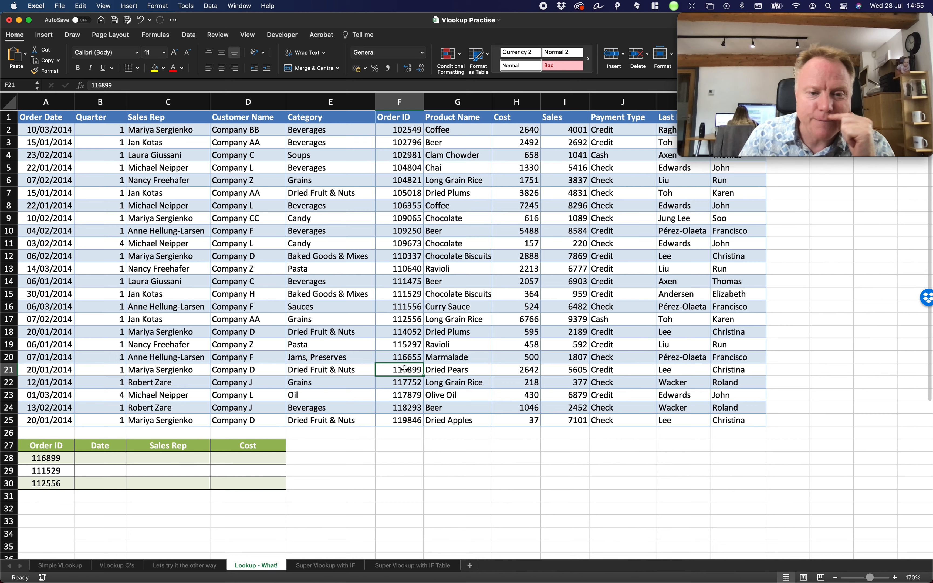
pyautogui.moveTo(404, 370); pyautogui.dragTo(59, 366)
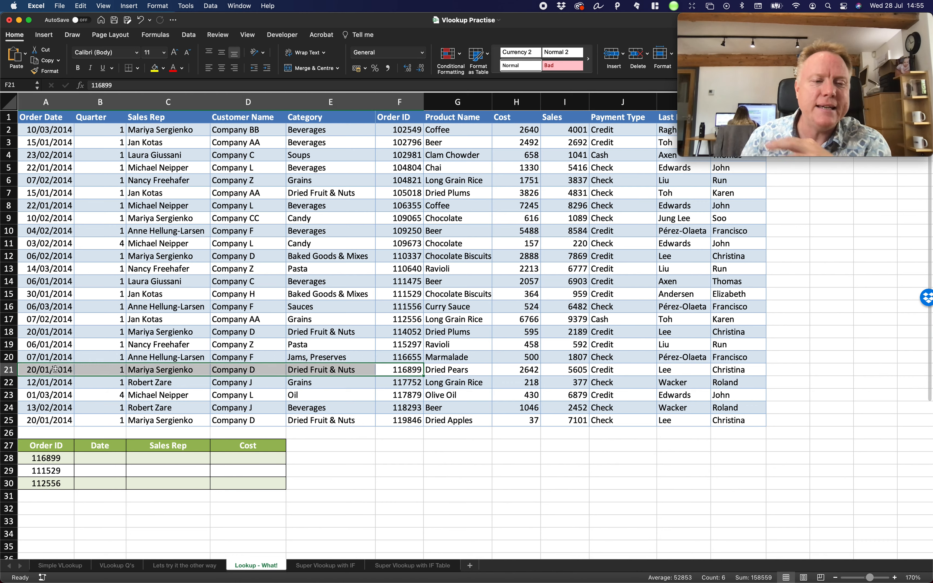
pyautogui.click(57, 368)
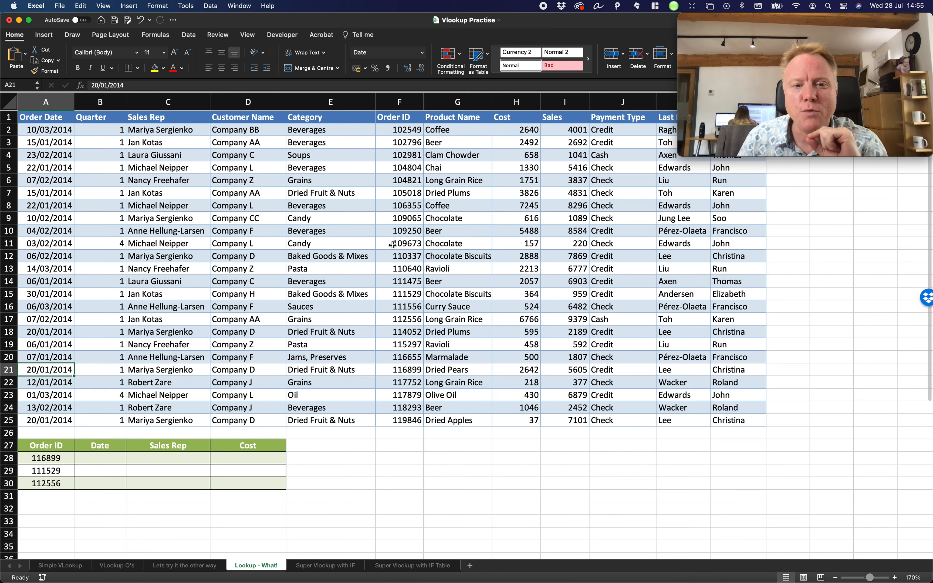
# Trace the row 15 order back to its date, and examine the order of the IDs down the Order ID column
pyautogui.moveTo(401, 194); pyautogui.dragTo(1, 297)
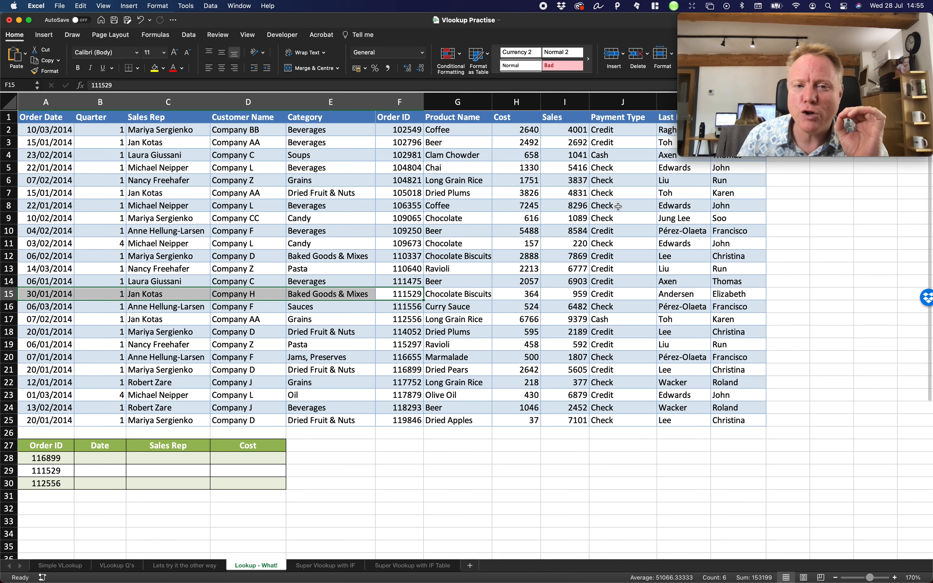
pyautogui.click(404, 128)
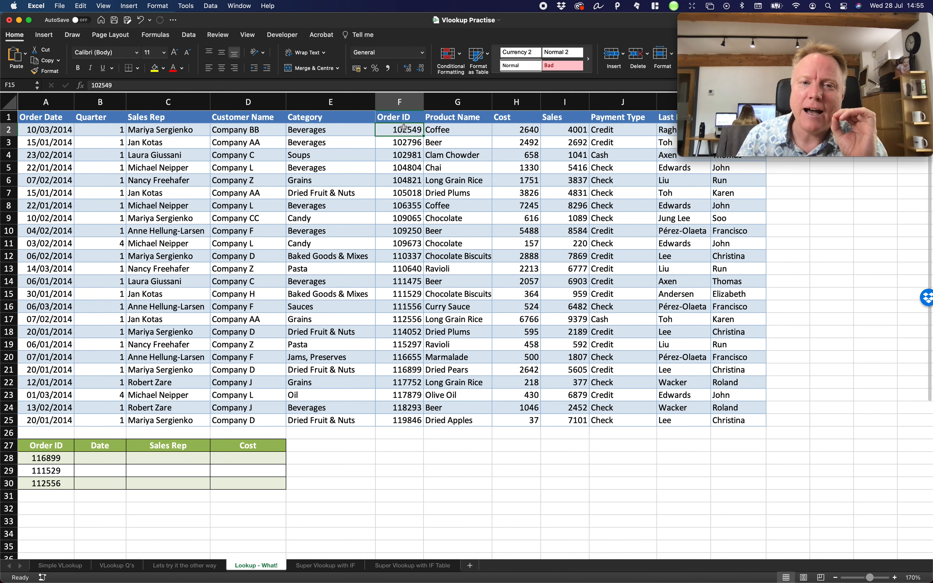
pyautogui.moveTo(403, 127); pyautogui.dragTo(404, 420)
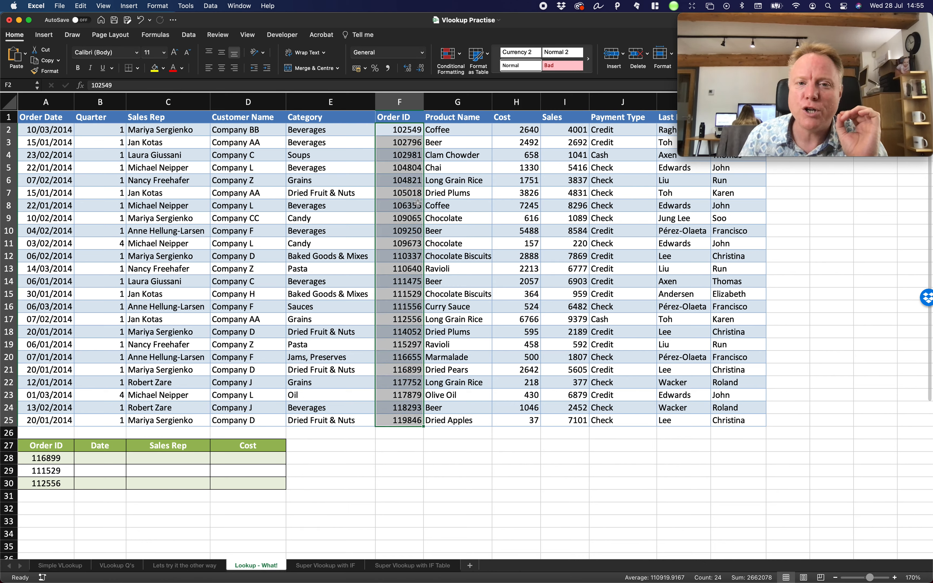
pyautogui.click(393, 129)
pyautogui.click(393, 143)
pyautogui.click(395, 155)
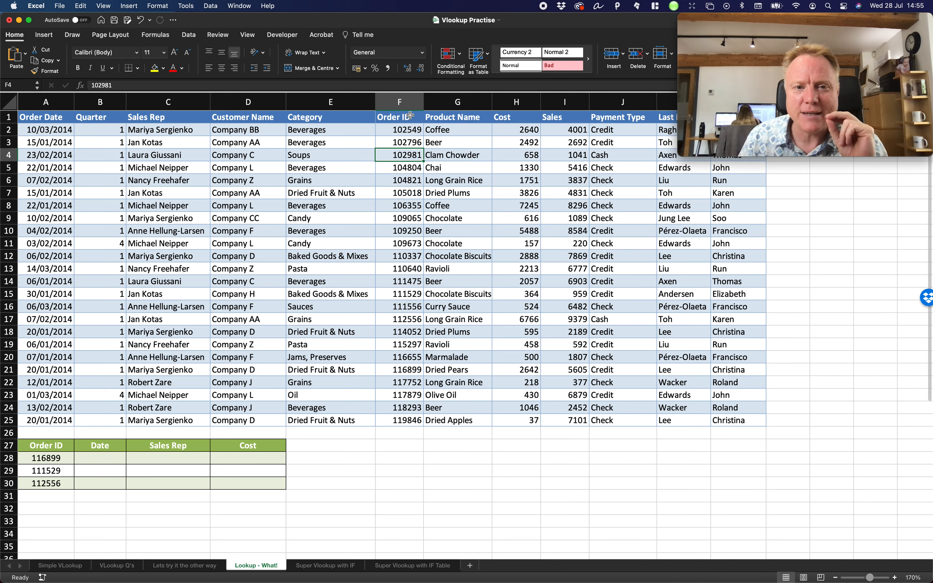
# Examine the ascending order of the Order ID column, checking F2, F22 and F21 and highlighting the IDs from F21 up to the header
pyautogui.click(403, 129)
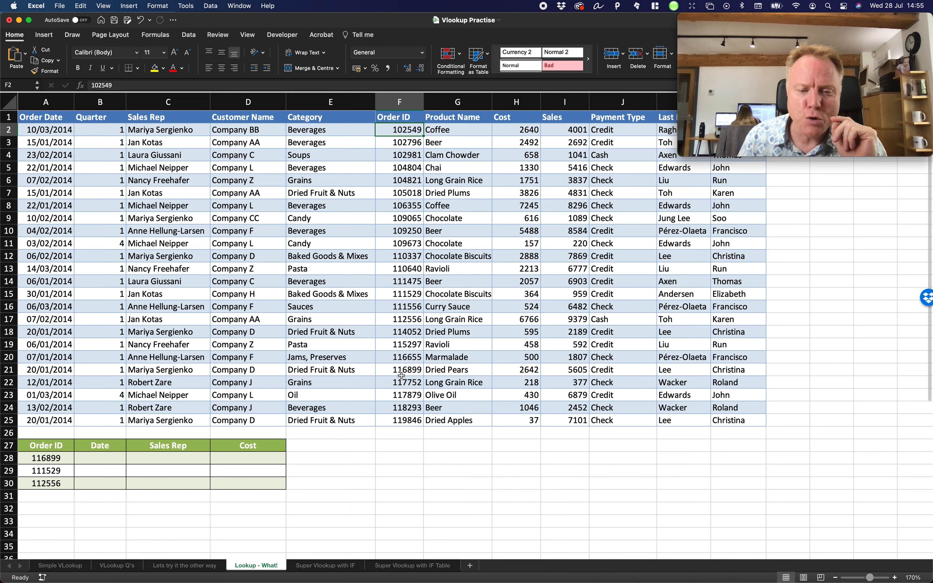
pyautogui.click(408, 383)
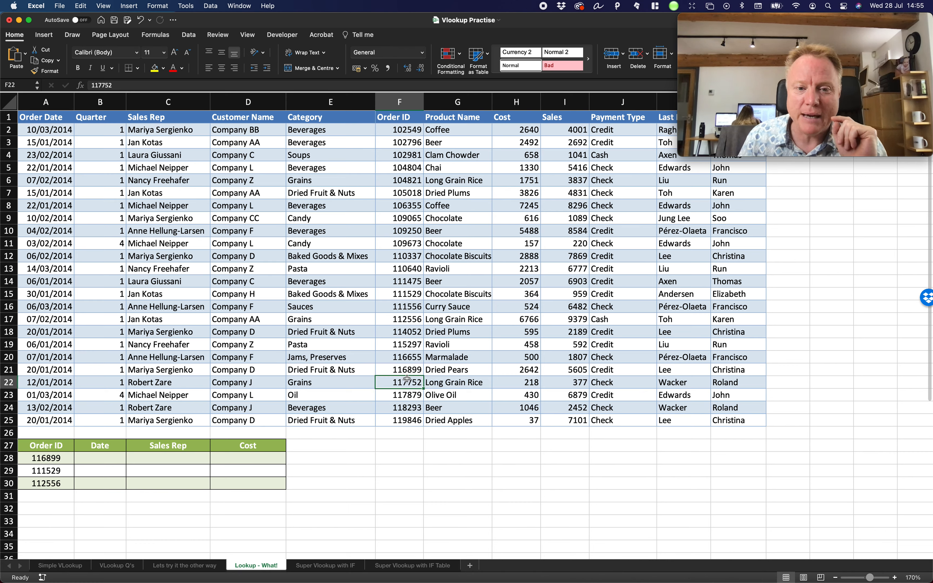
pyautogui.click(407, 369)
pyautogui.moveTo(415, 332); pyautogui.dragTo(415, 123)
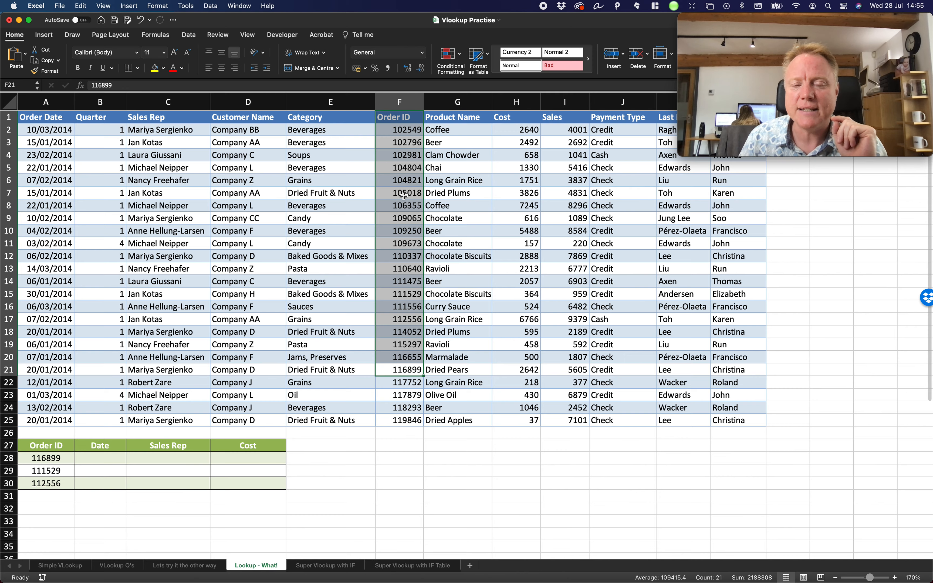
pyautogui.hscroll(1, 403, 195)
pyautogui.click(405, 182)
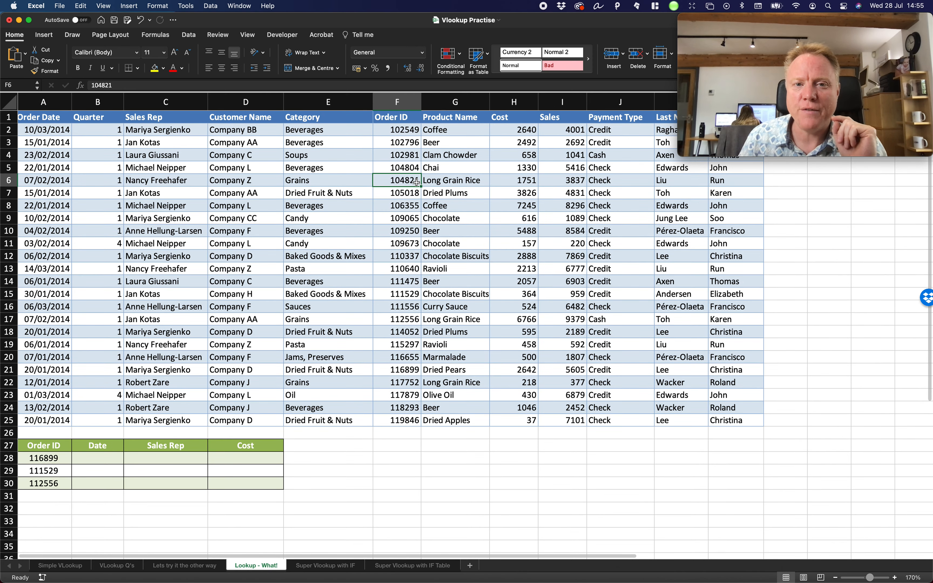
pyautogui.hscroll(-1, 397, 131)
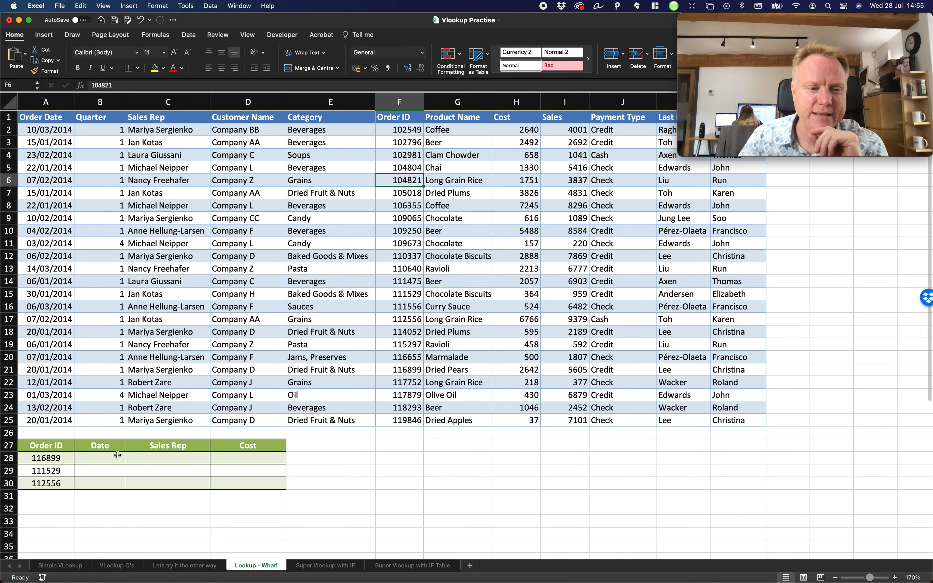
# Fill B28 with a LOOKUP of A28 in F2:F25 that returns the date from A2:A25, and highlight the Order ID range
pyautogui.click(104, 458)
pyautogui.write('=looku')
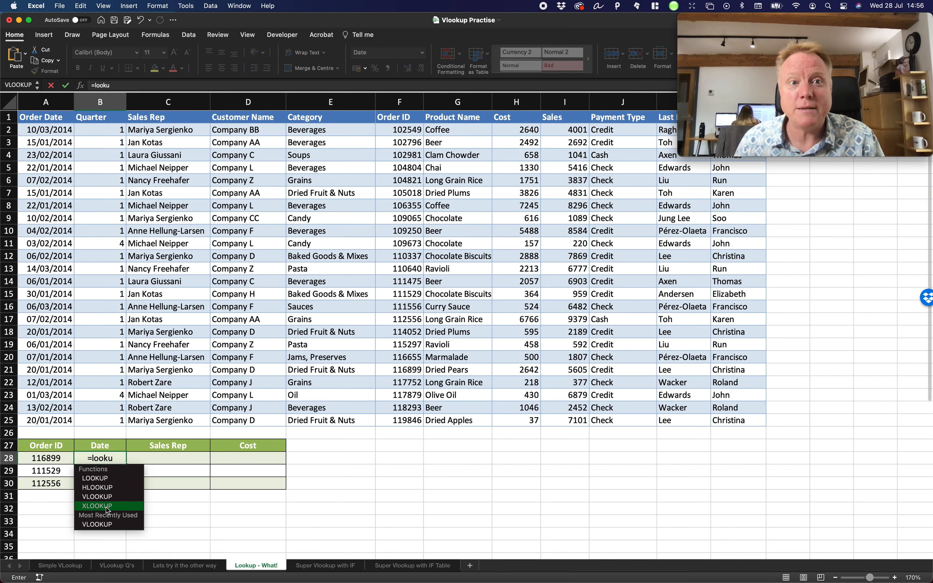
pyautogui.click(111, 479)
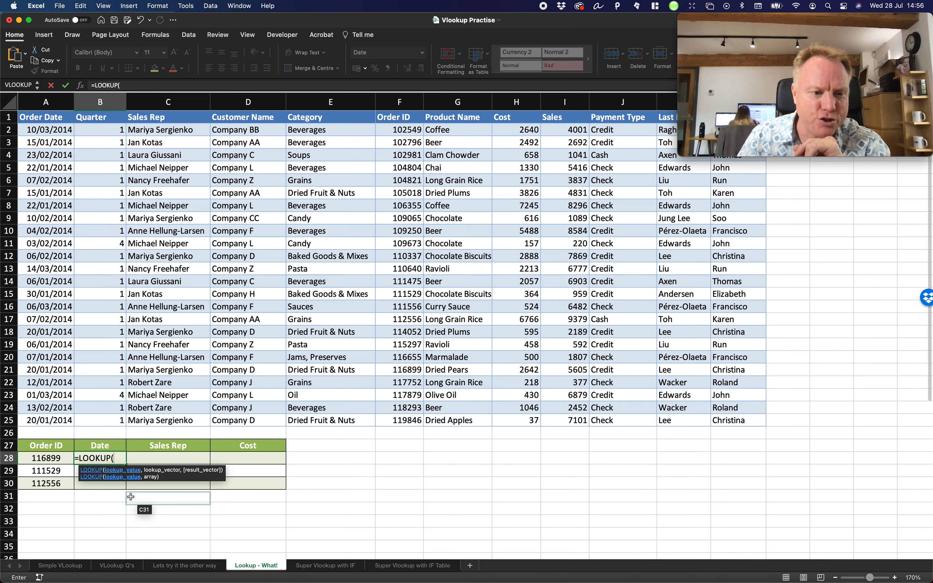
pyautogui.click(49, 457)
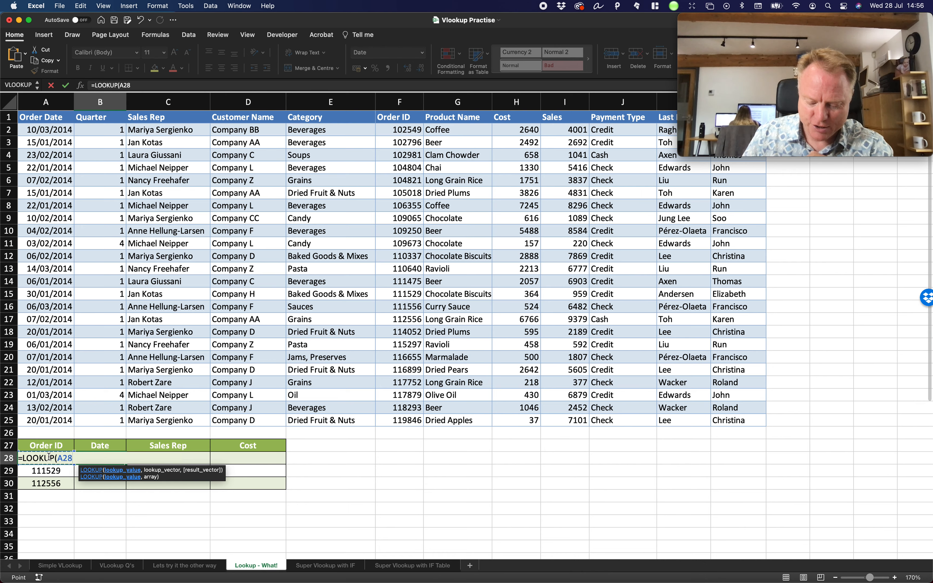
pyautogui.write(',')
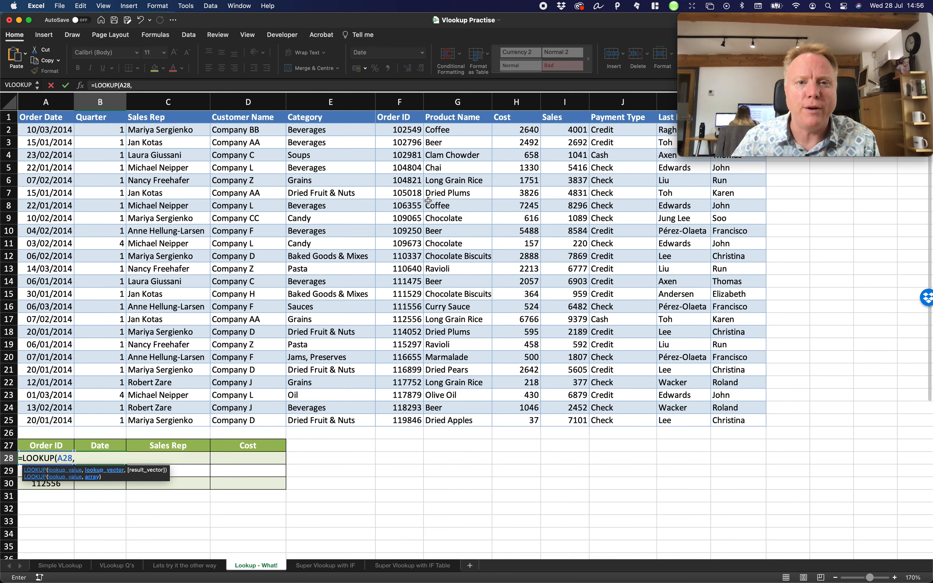
pyautogui.moveTo(392, 133); pyautogui.dragTo(396, 421)
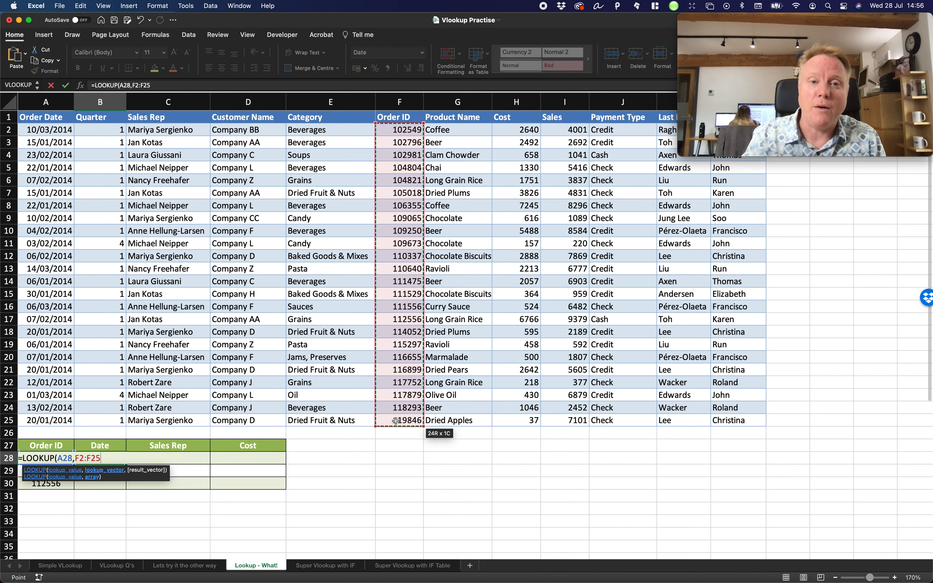
pyautogui.write(',')
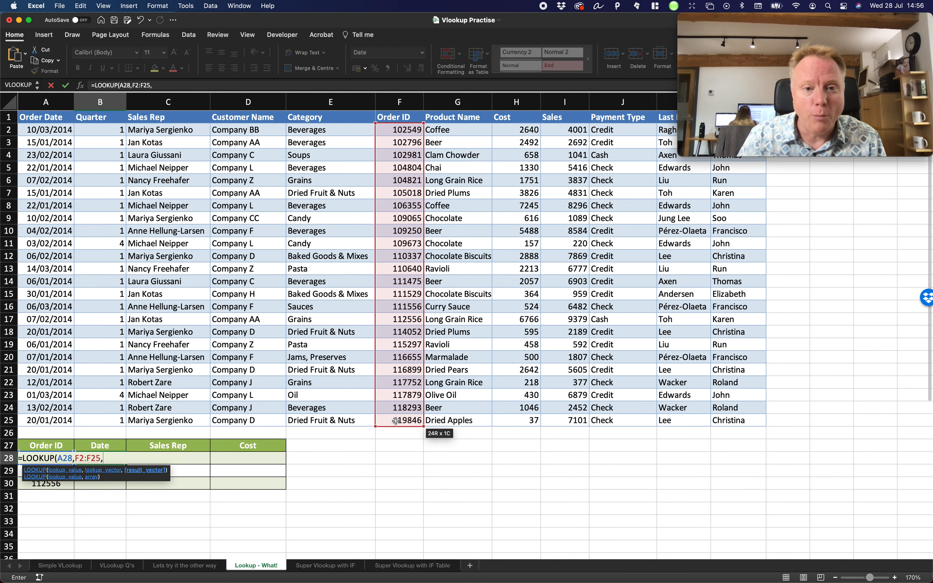
pyautogui.moveTo(58, 130); pyautogui.dragTo(43, 415)
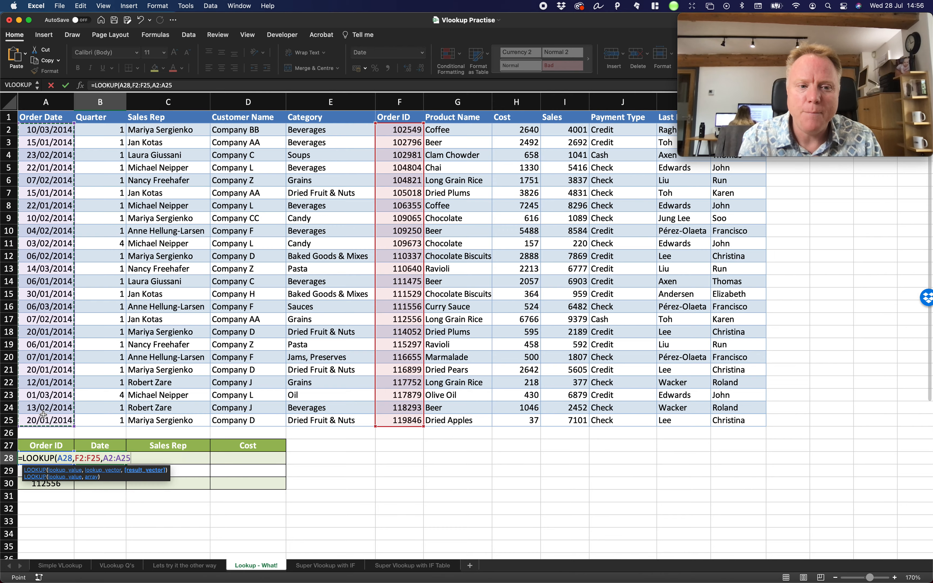
pyautogui.hscroll(2, 58, 405)
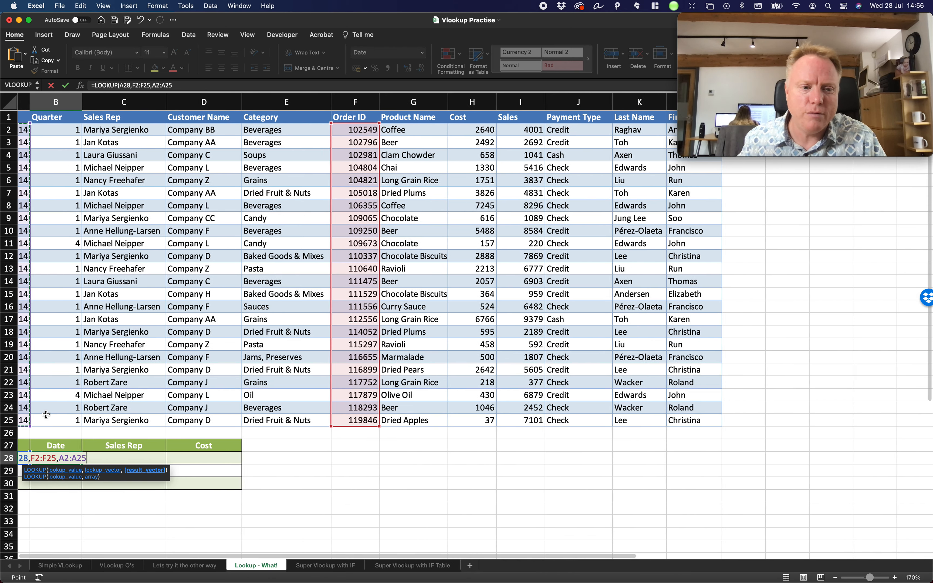
pyautogui.hscroll(-2, 71, 397)
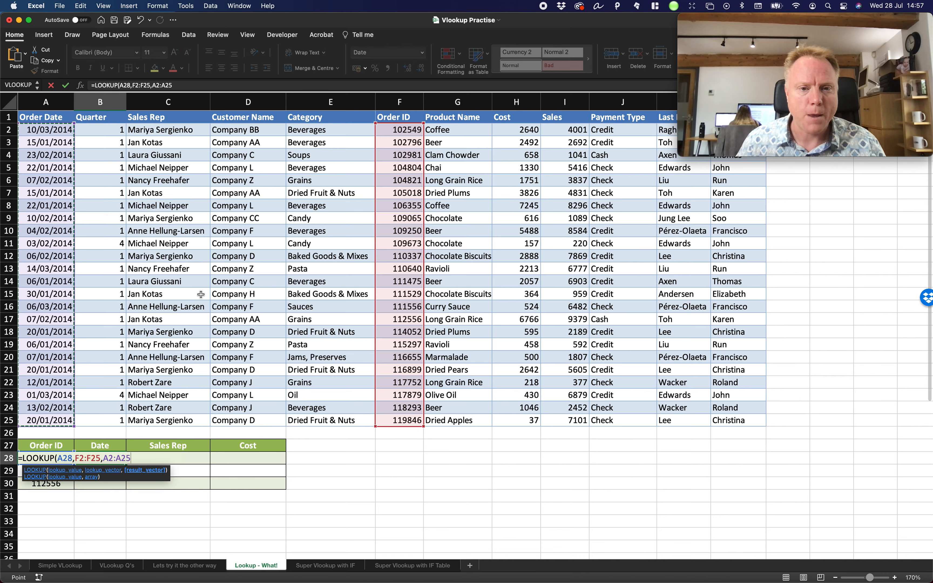
pyautogui.press('Return')
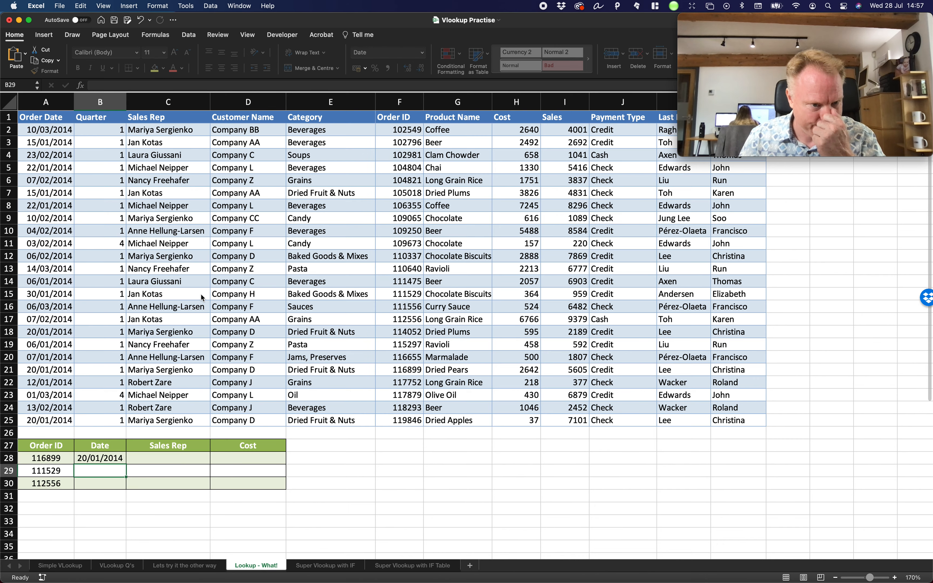
pyautogui.click(96, 457)
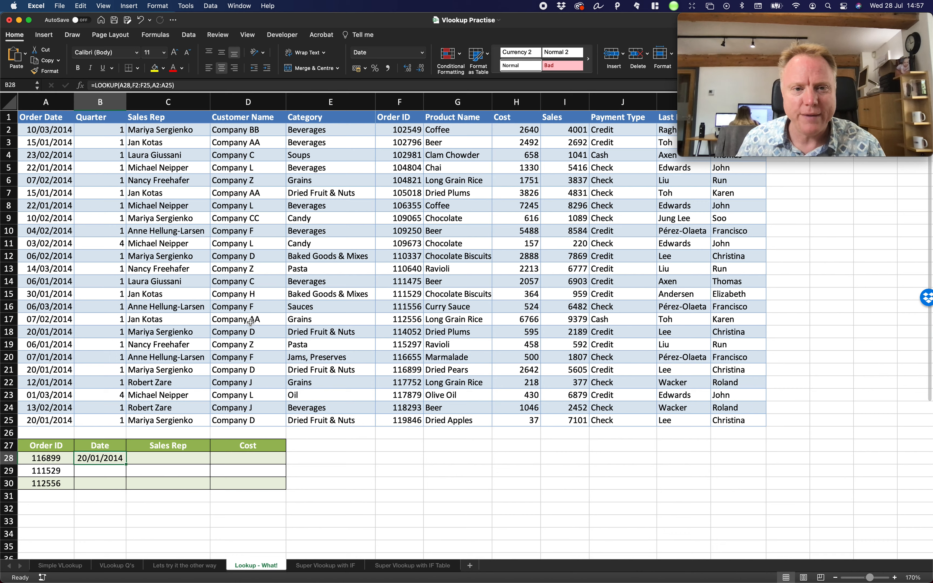
pyautogui.moveTo(408, 131); pyautogui.dragTo(417, 420)
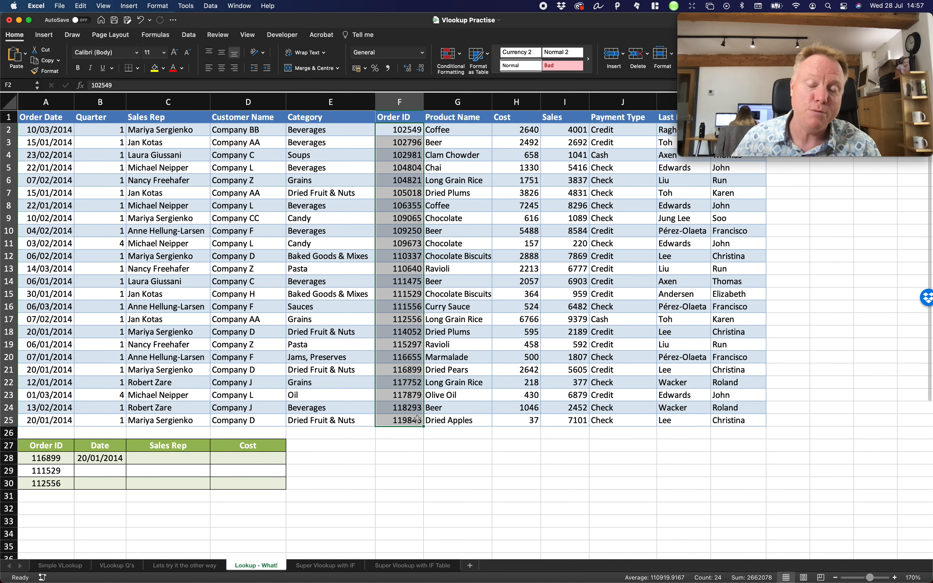
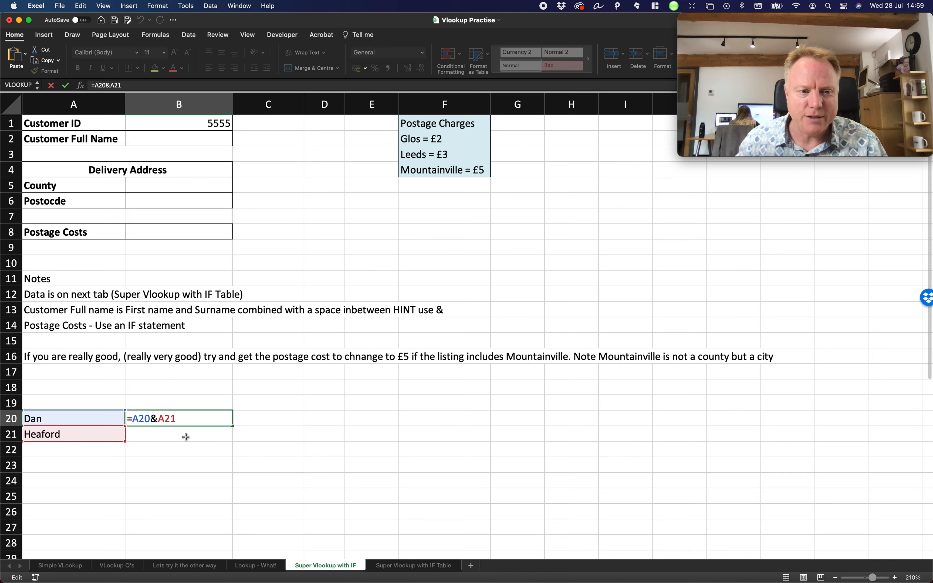
# Add a space between the joined names in B20 so the formula reads =A20&" "&A21, and reselect the cell
pyautogui.write('" "')
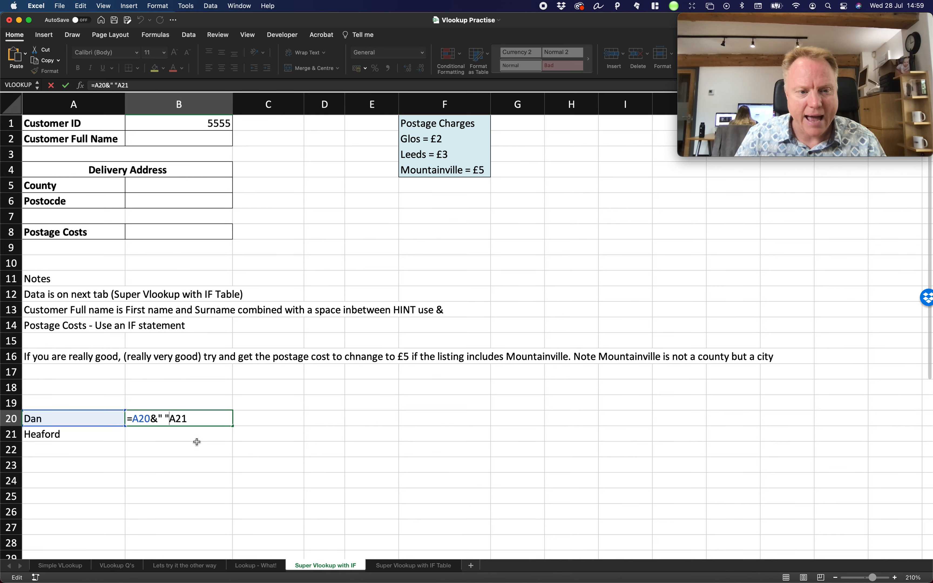
pyautogui.write('&')
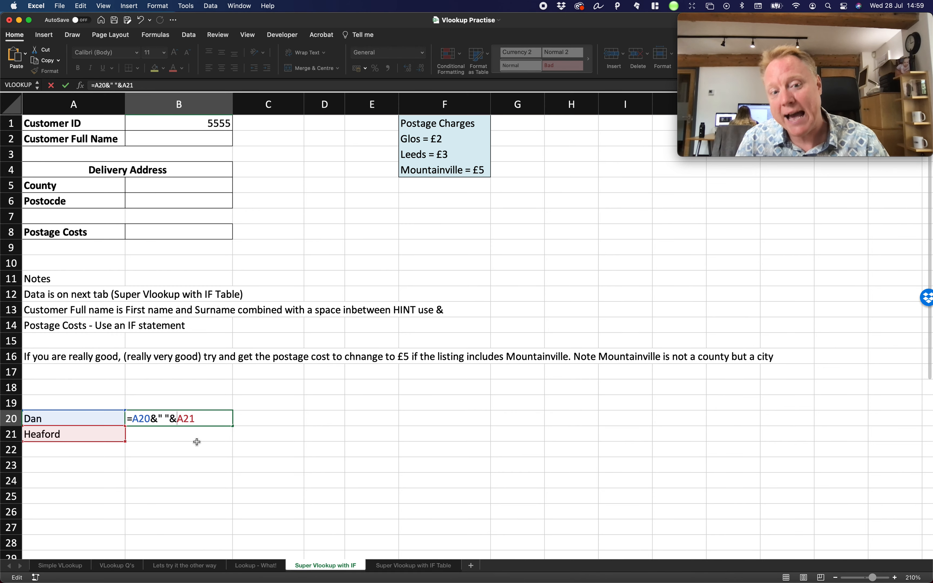
pyautogui.press('Return')
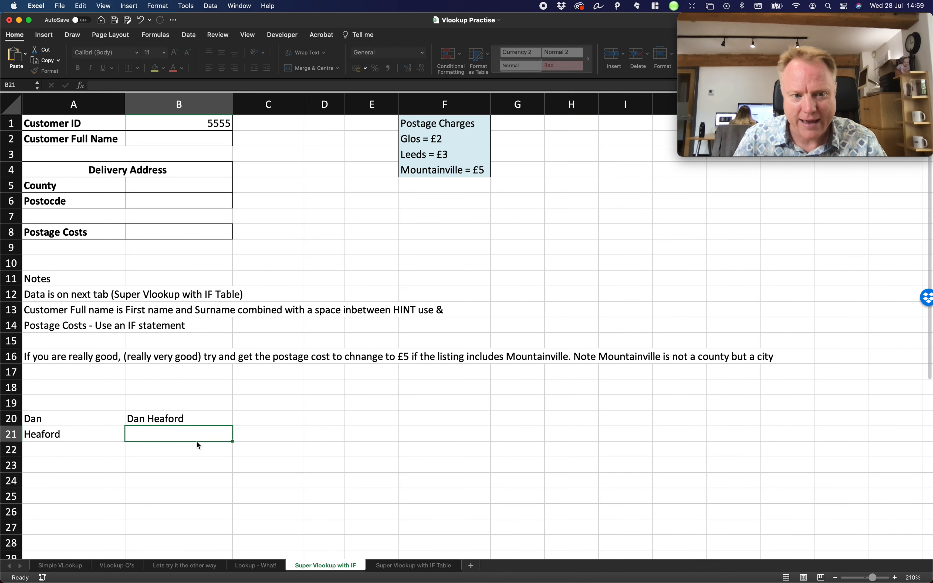
pyautogui.press('Up')
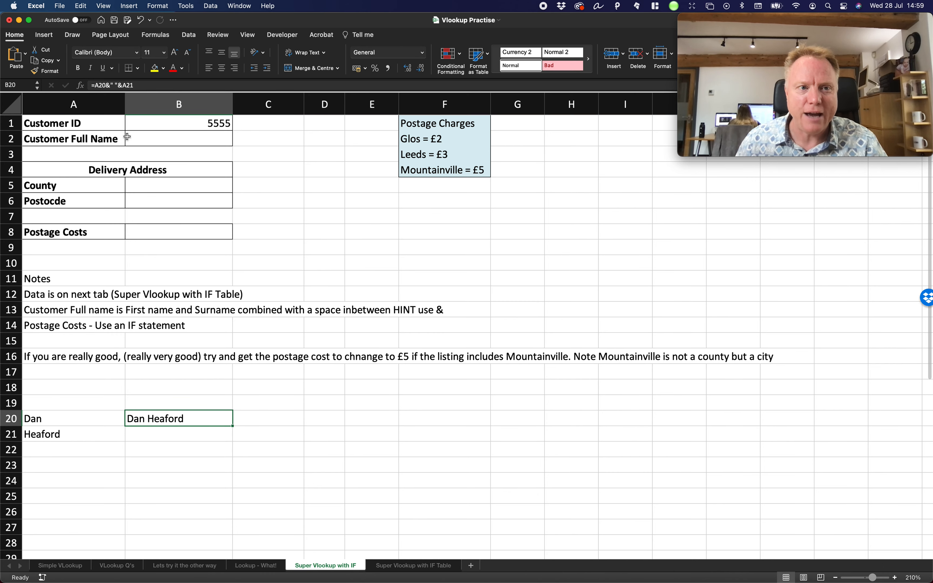
# Examine the B20 formula part by part: the A20 reference, the &" "& joiner and the A21 reference
pyautogui.doubleClick(135, 418)
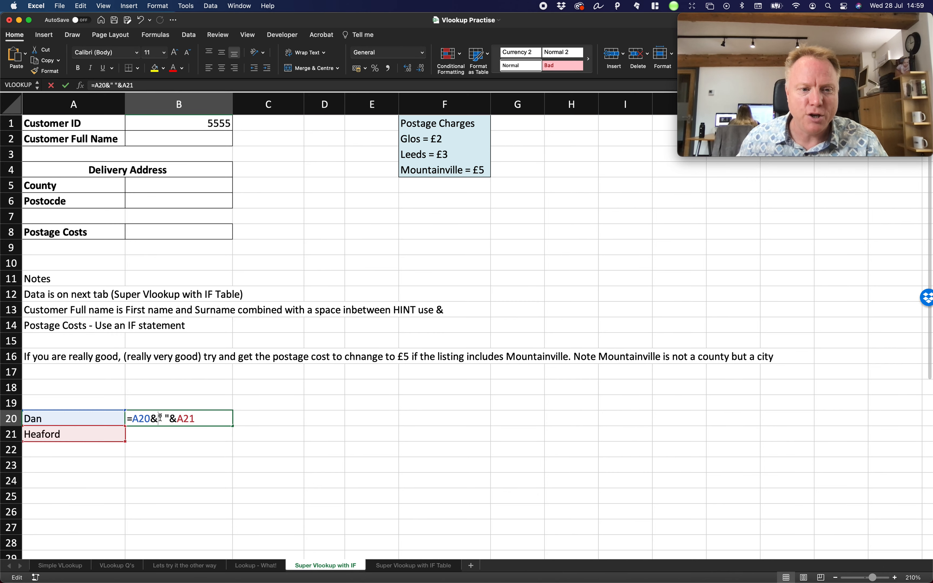
pyautogui.moveTo(135, 419); pyautogui.dragTo(149, 418)
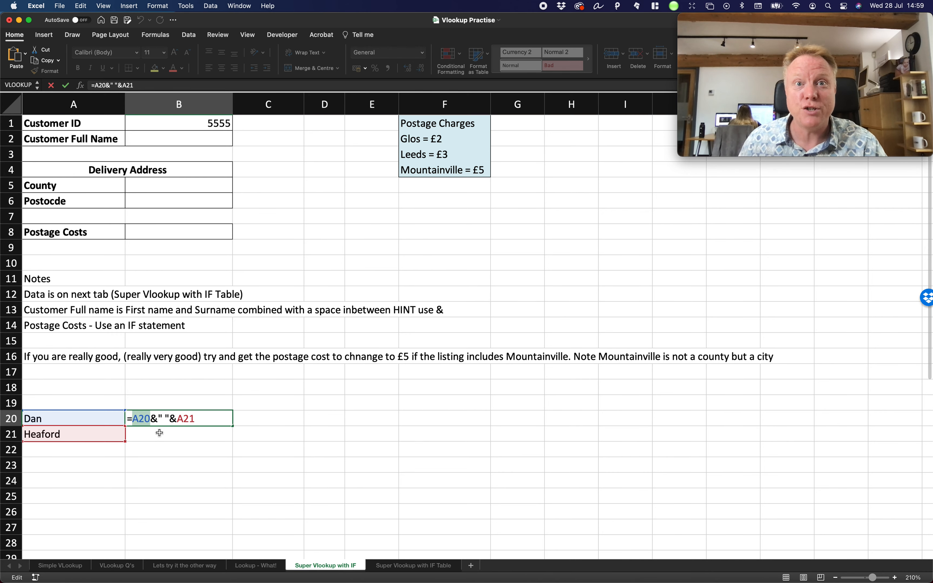
pyautogui.moveTo(152, 417); pyautogui.dragTo(176, 418)
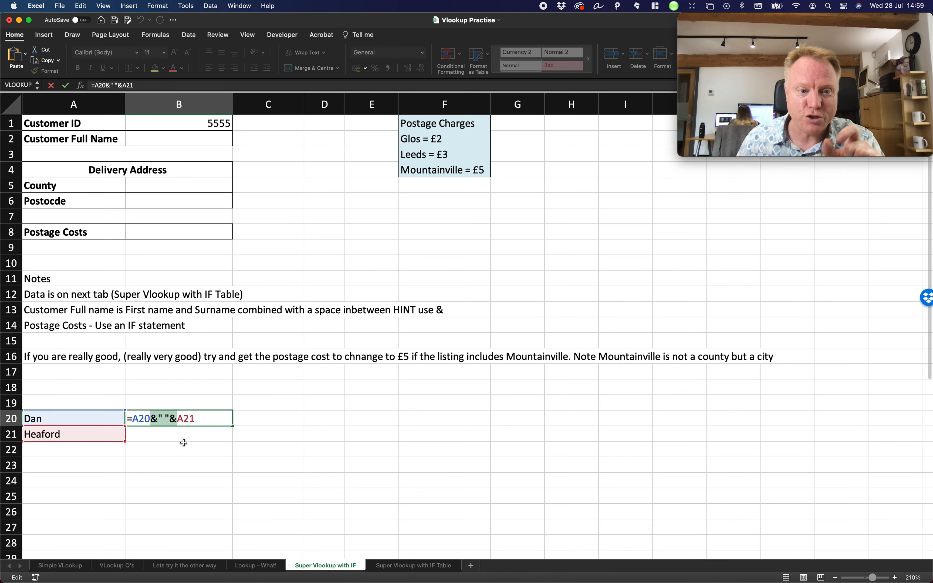
pyautogui.moveTo(177, 419); pyautogui.dragTo(200, 419)
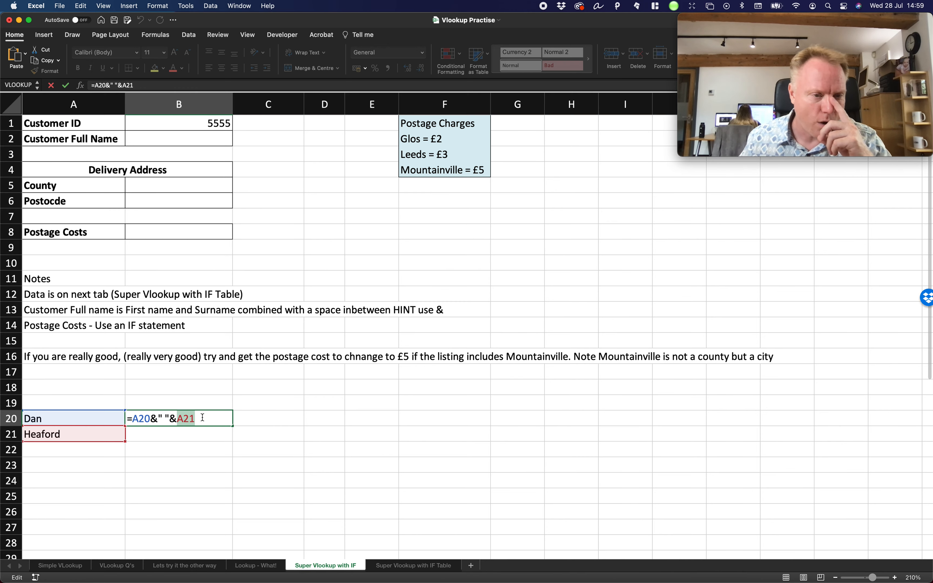
pyautogui.press('Return')
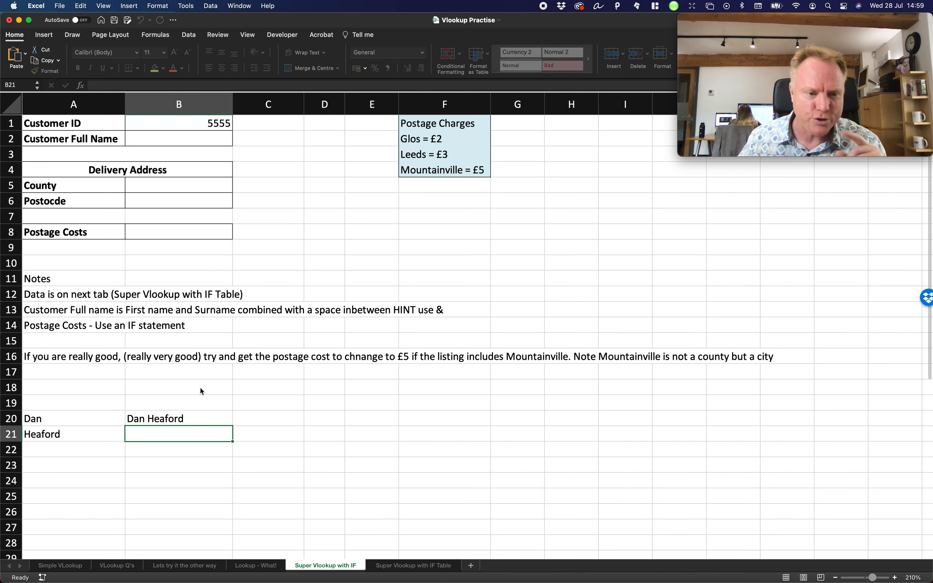
# Select the Customer Full Name cell B2, highlight the records A2:H11 on the Super Vlookup with IF Table sheet, and return to the exercise sheet
pyautogui.click(167, 136)
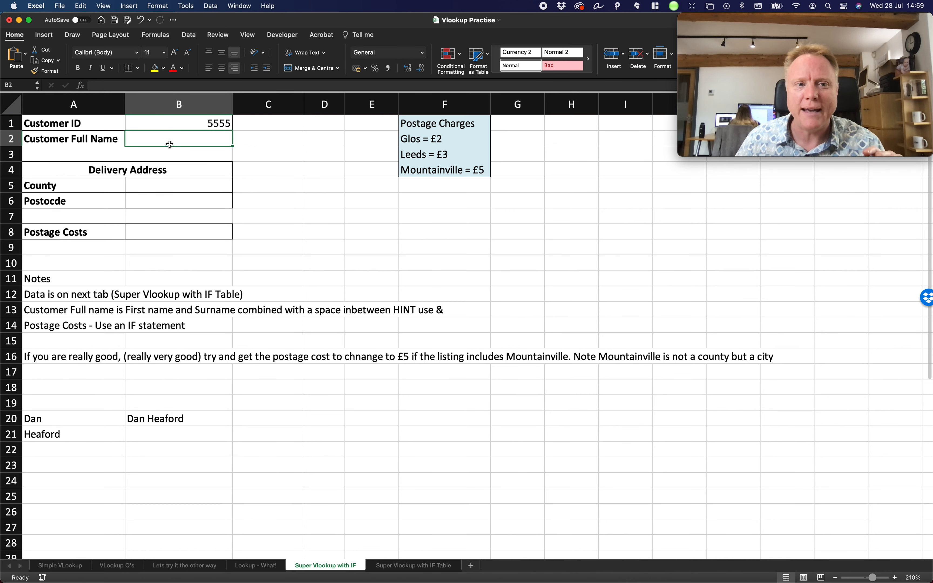
pyautogui.click(415, 564)
pyautogui.moveTo(66, 151); pyautogui.dragTo(651, 314)
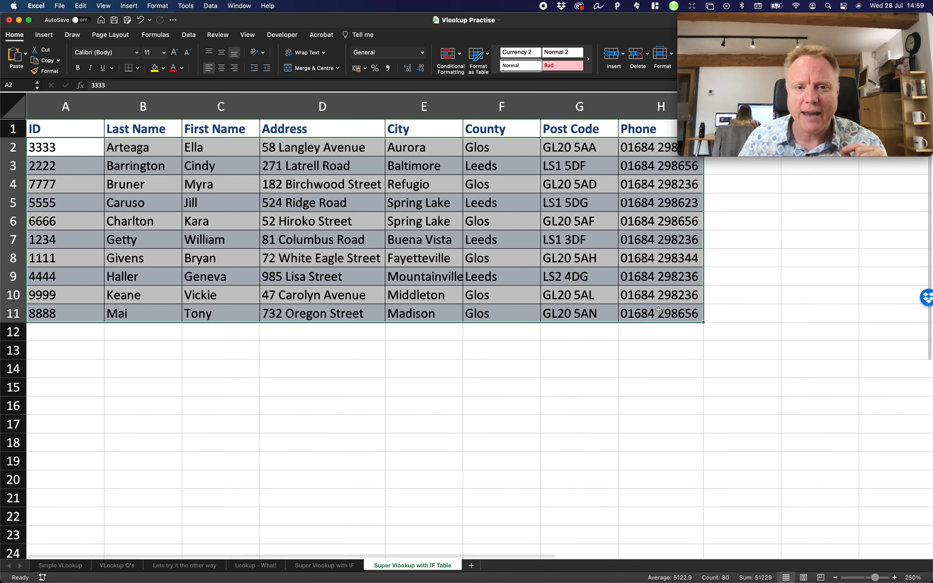
pyautogui.click(331, 565)
pyautogui.hscroll(3, 197, 195)
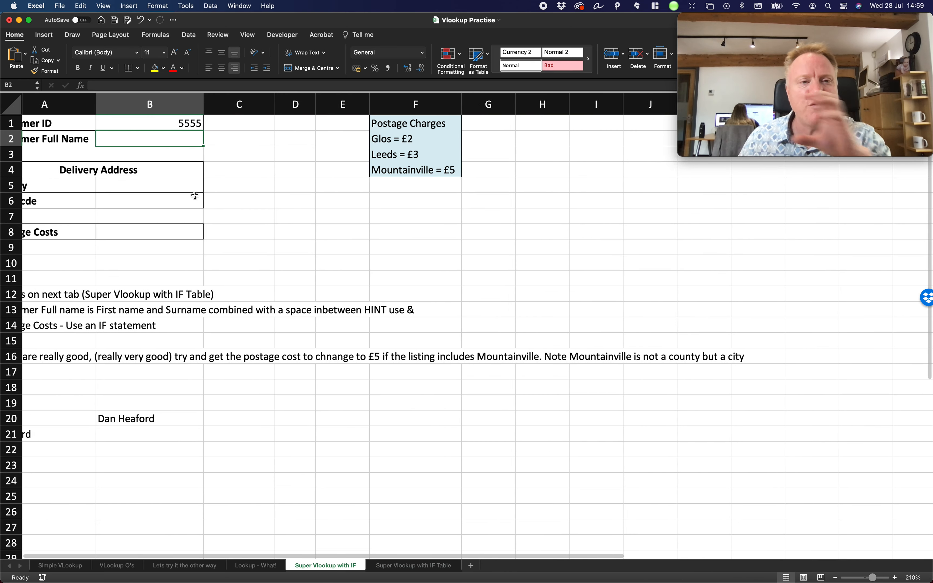
pyautogui.hscroll(-2, 197, 195)
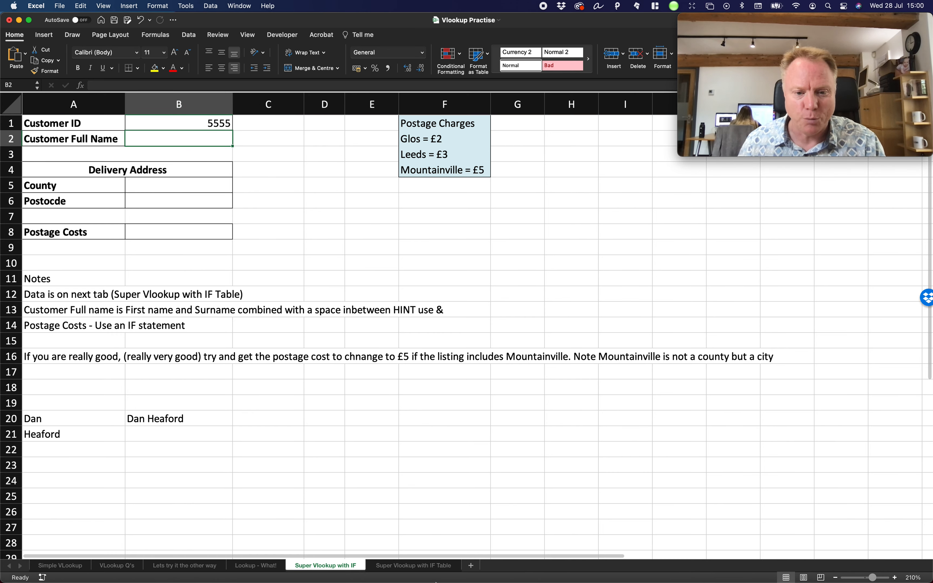
# Compare the County and Postcode fields of the delivery address with the columns on the Super Vlookup with IF Table sheet
pyautogui.click(431, 567)
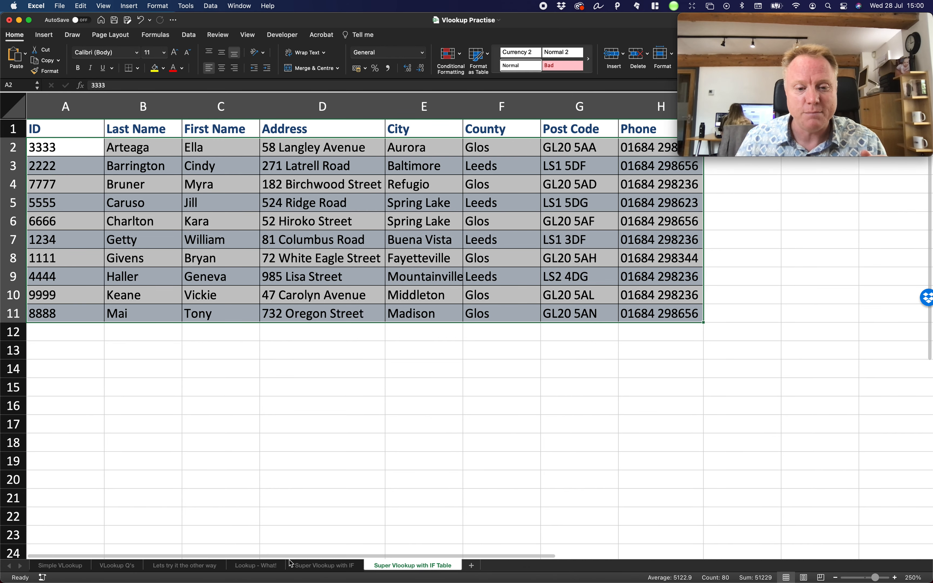
pyautogui.click(315, 565)
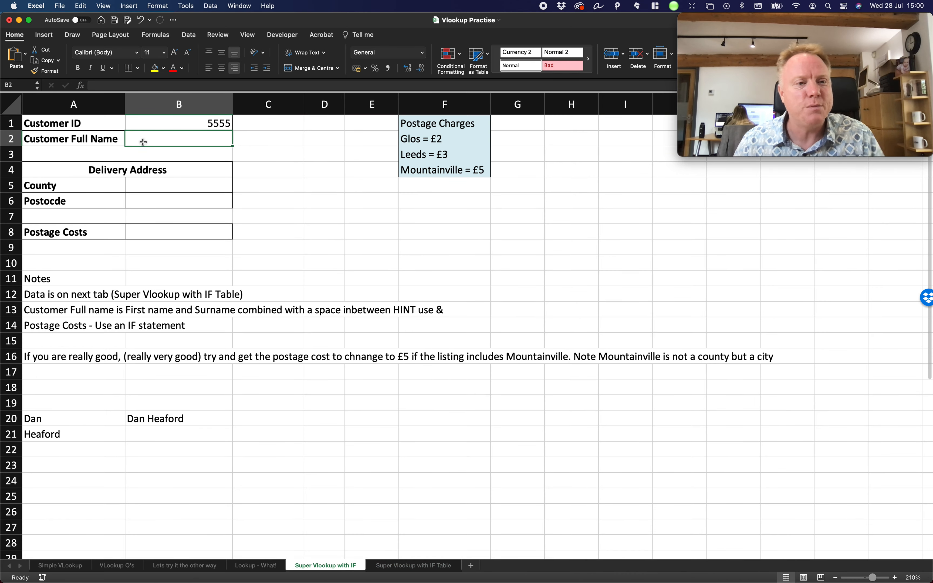
pyautogui.click(48, 185)
pyautogui.click(73, 200)
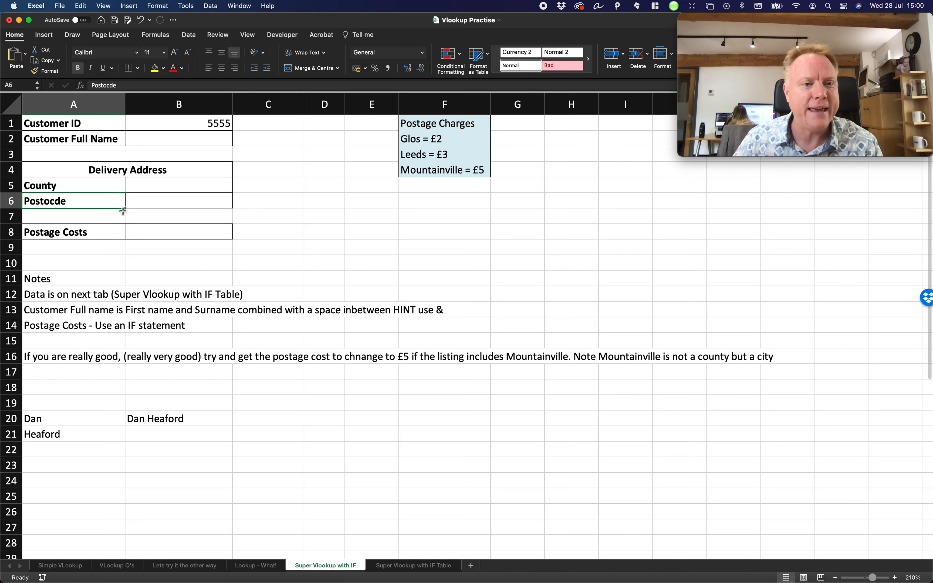
pyautogui.click(424, 568)
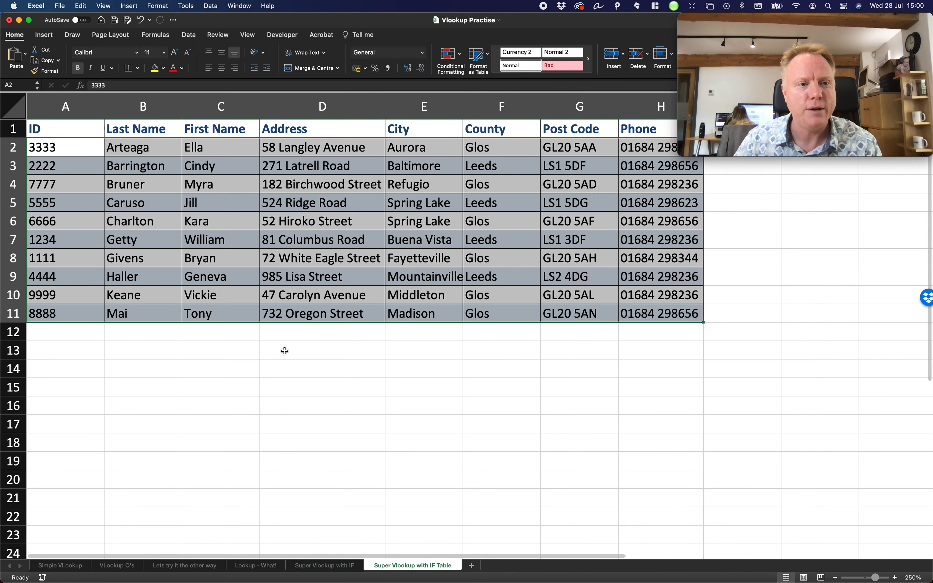
# Check the first record's County and Post Code cells on the table sheet, and return to the Super Vlookup with IF sheet
pyautogui.click(484, 154)
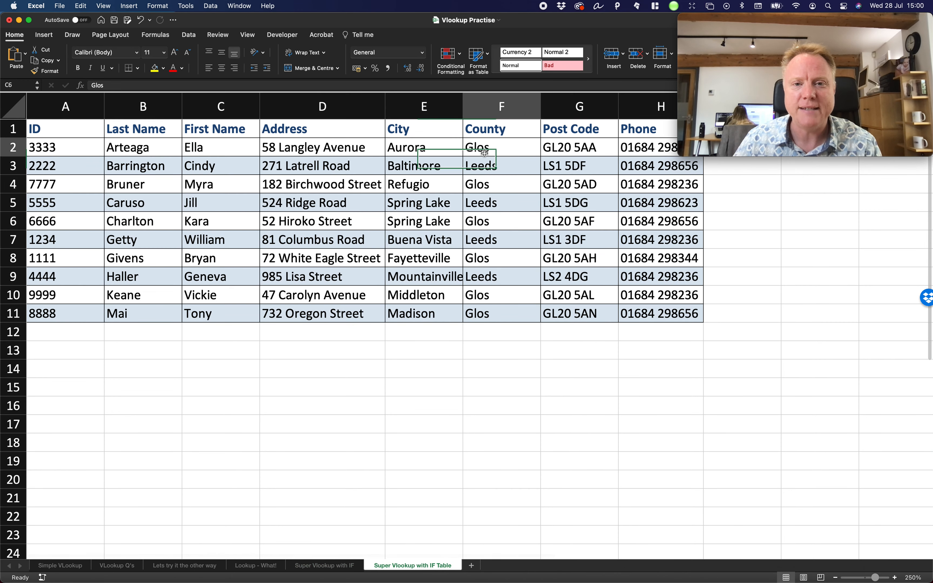
pyautogui.click(563, 153)
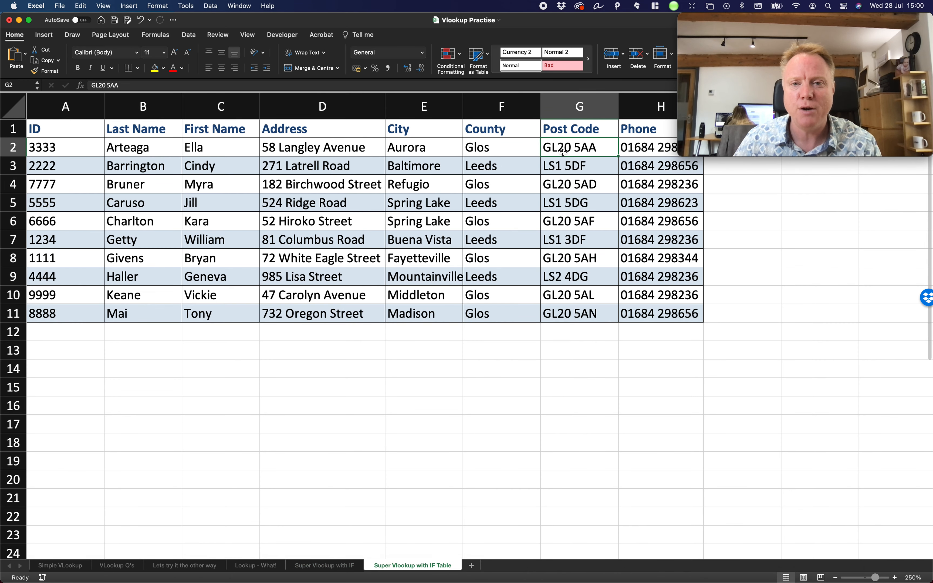
pyautogui.click(334, 565)
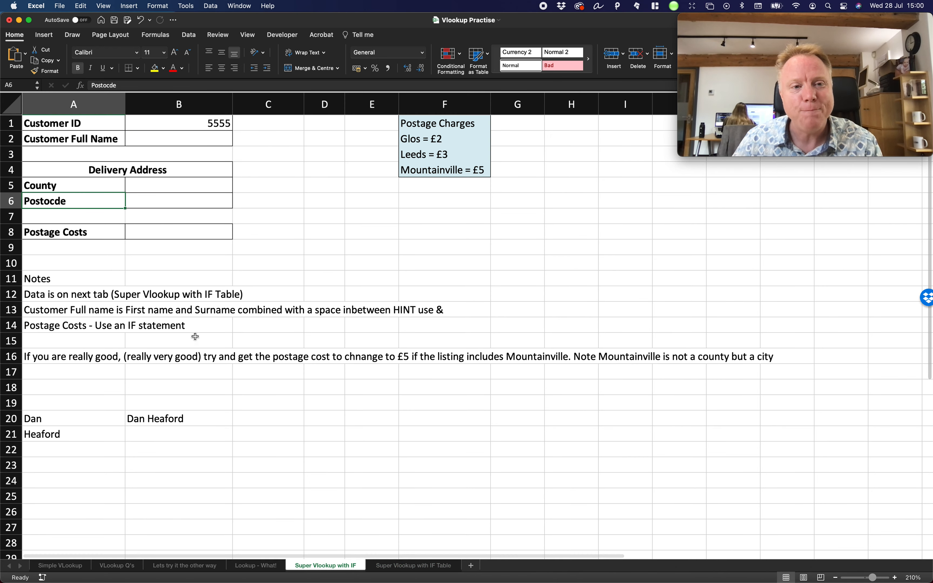
# Compare the Postage Costs cell B8 and County cell B5 with the Glos, Leeds and Mountainville postage charges in F2:F4
pyautogui.click(187, 237)
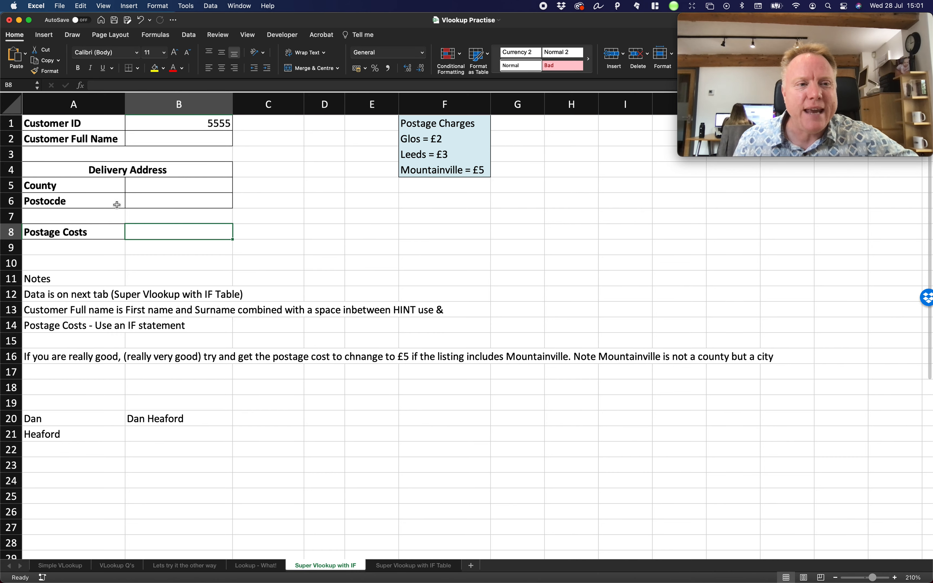
pyautogui.click(135, 189)
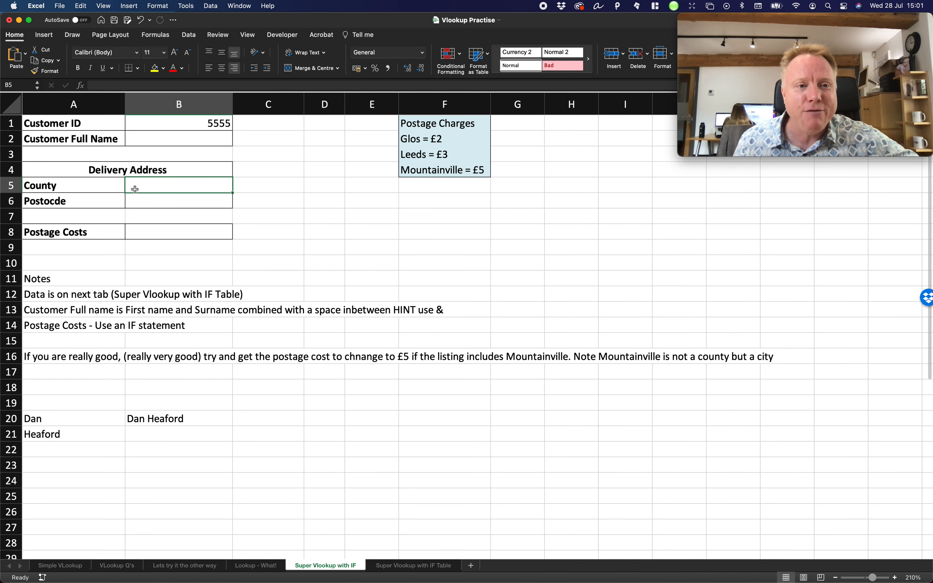
pyautogui.click(420, 140)
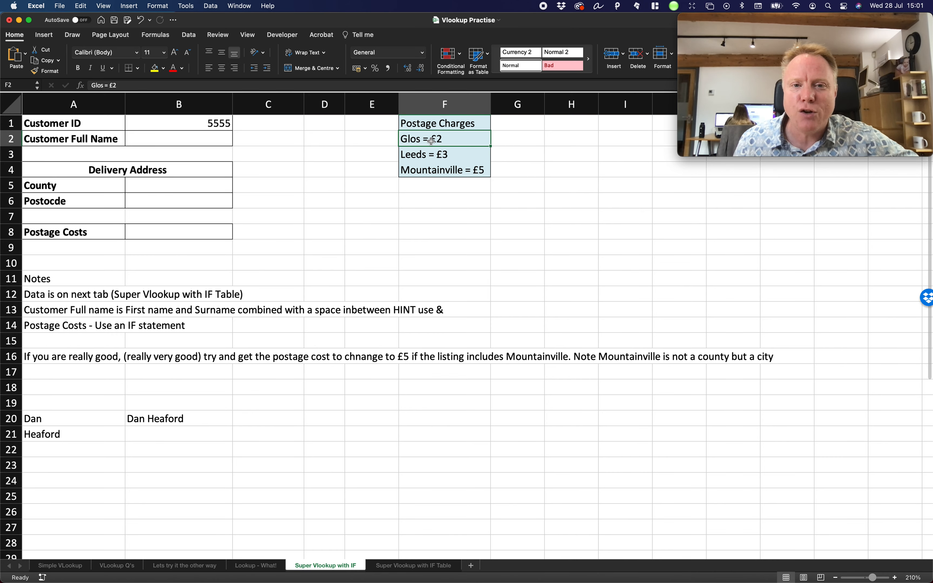
pyautogui.click(437, 158)
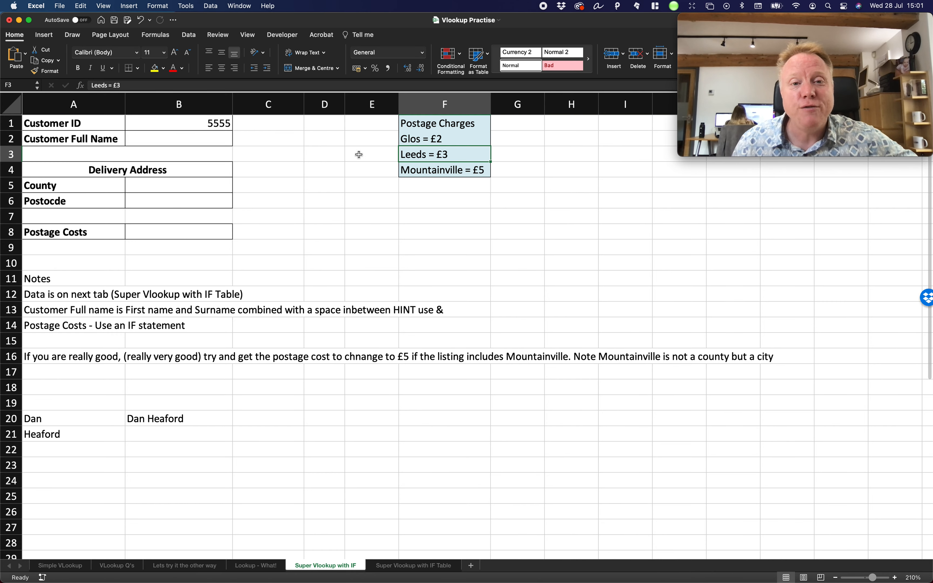
pyautogui.click(430, 171)
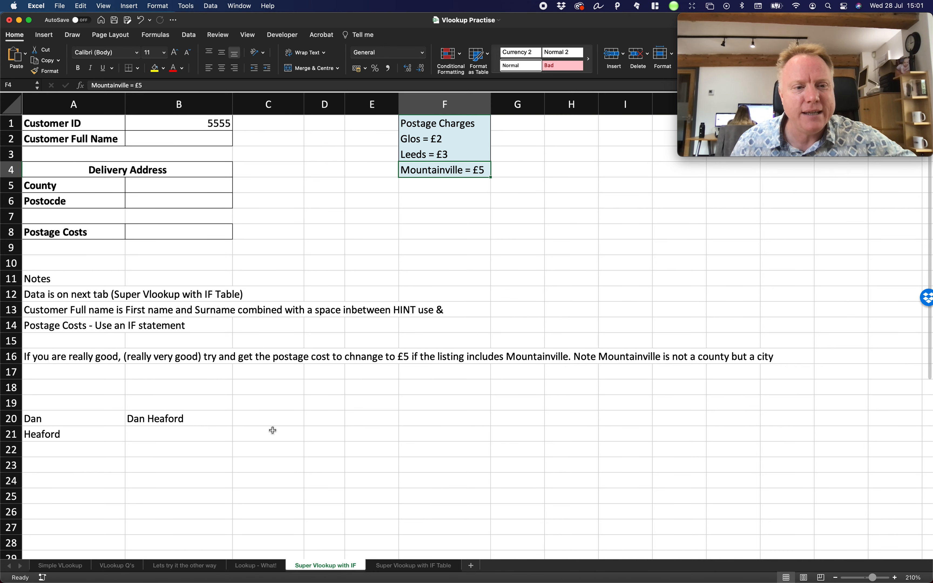
# Inspect the city and county of the Mountainville record on the Super Vlookup with IF Table sheet, and return to the exercise sheet
pyautogui.click(411, 566)
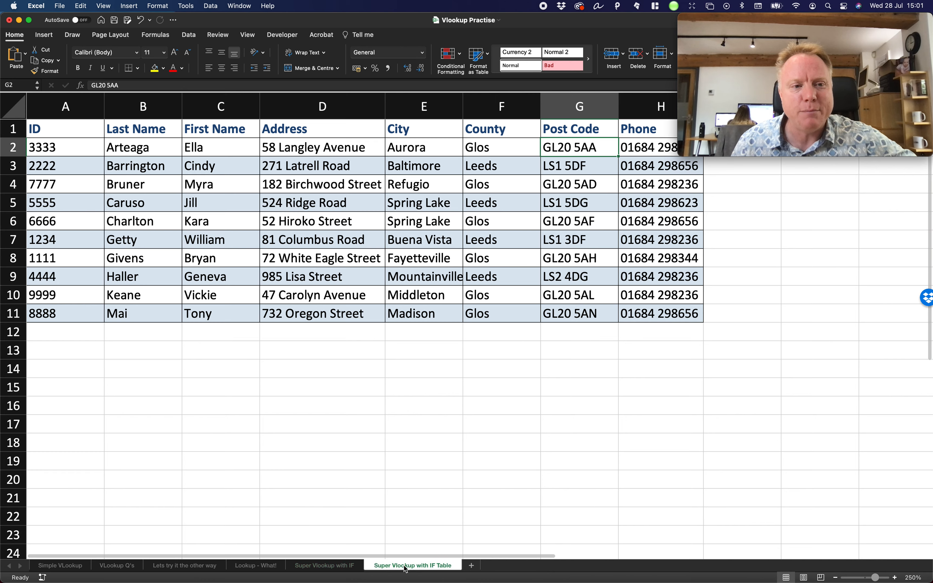
pyautogui.click(448, 275)
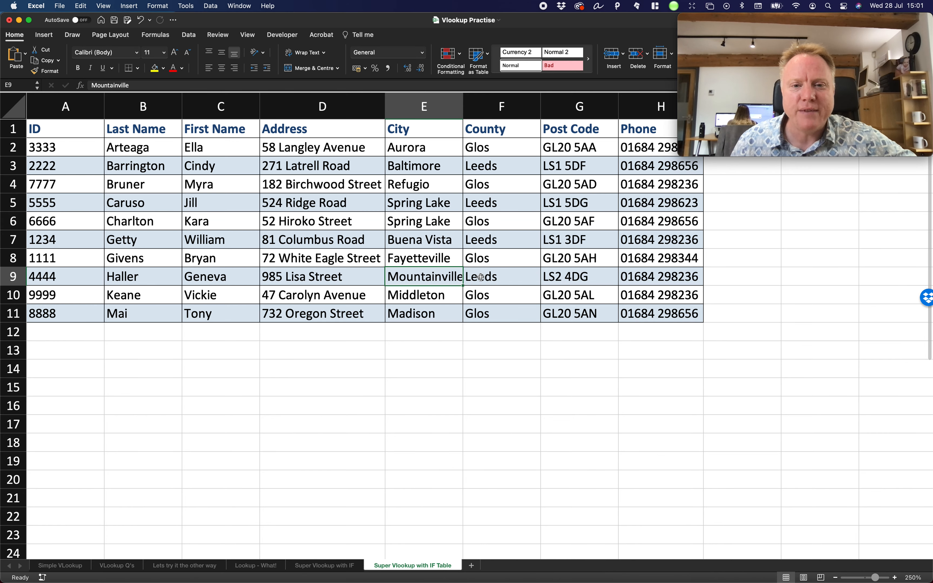
pyautogui.click(480, 277)
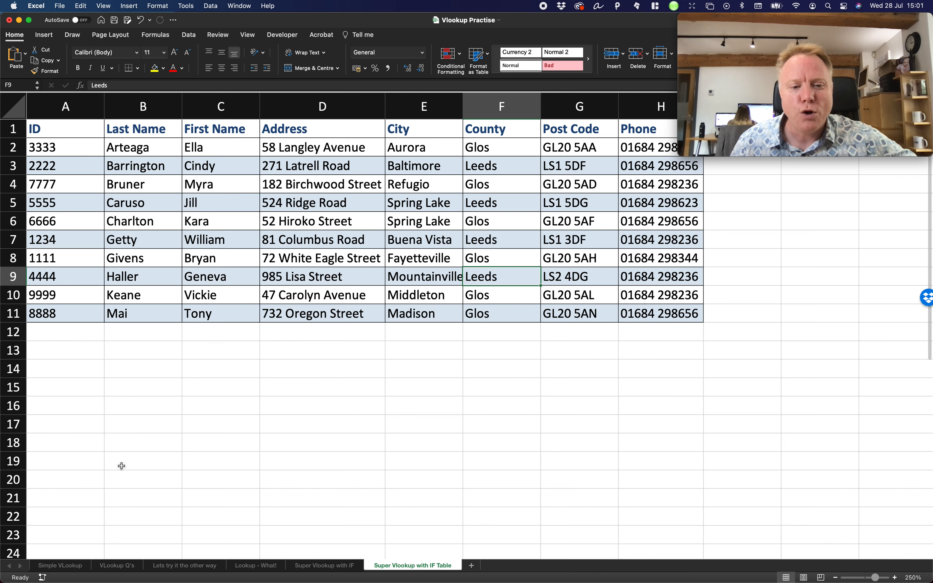
pyautogui.click(326, 565)
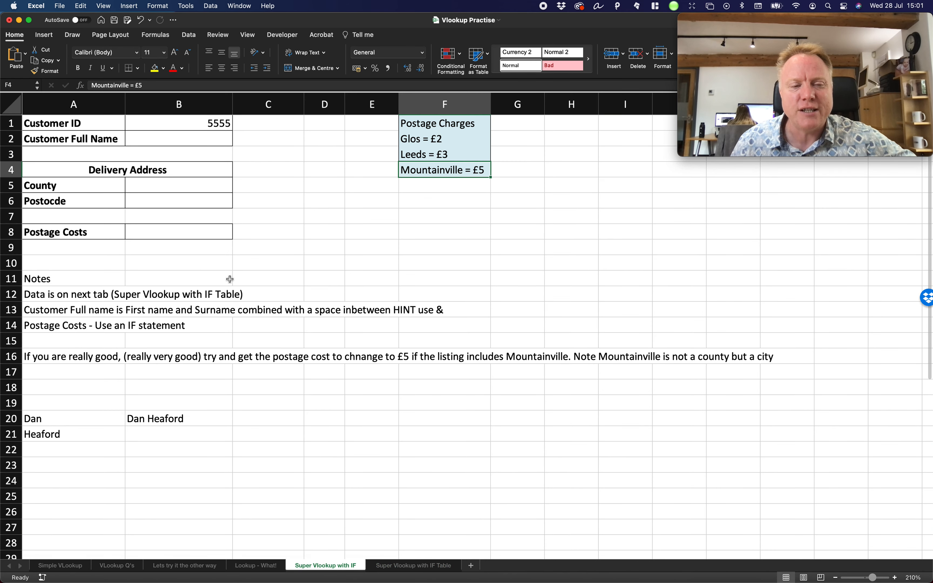
# Review the Postage Costs cell B8 together with the County cell B5 that its IF statement relies on
pyautogui.click(184, 235)
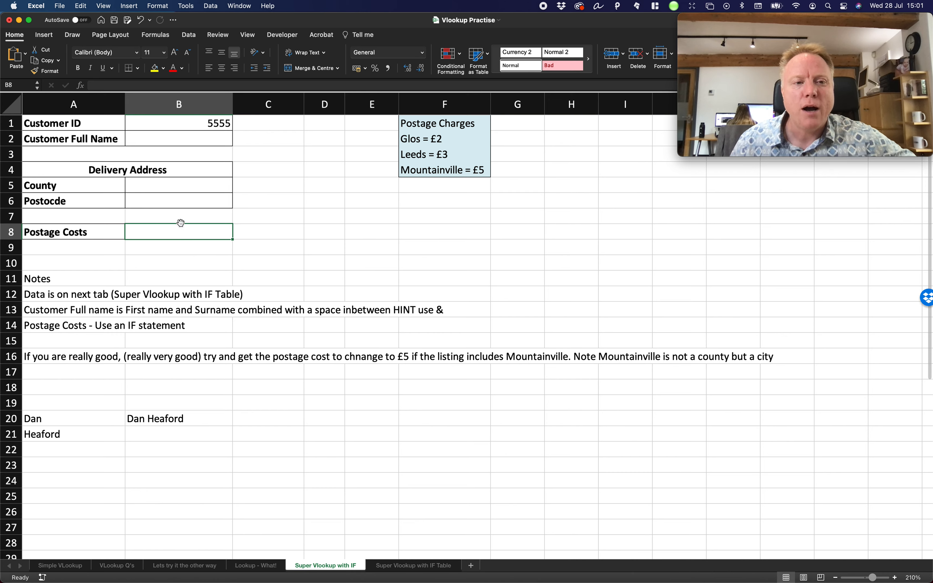
pyautogui.click(141, 185)
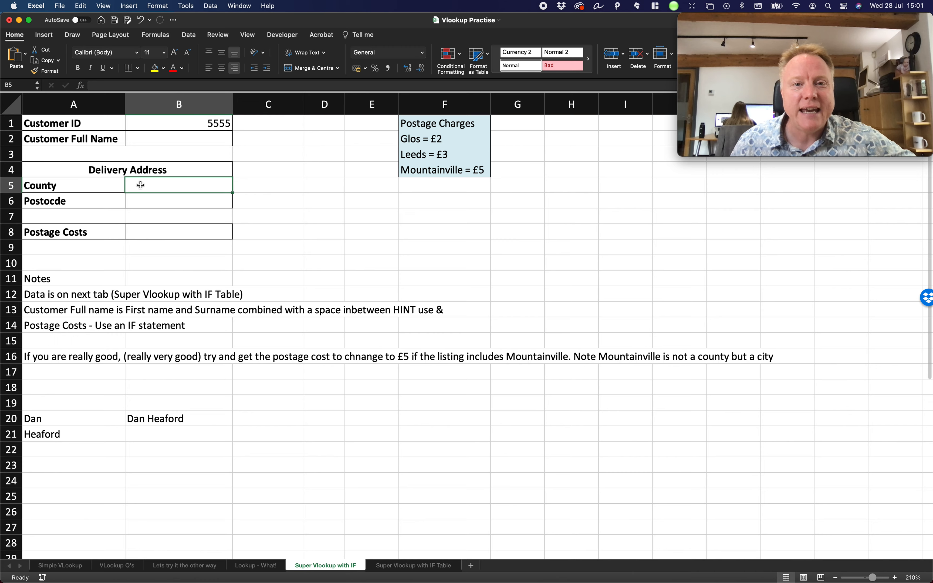
pyautogui.click(169, 238)
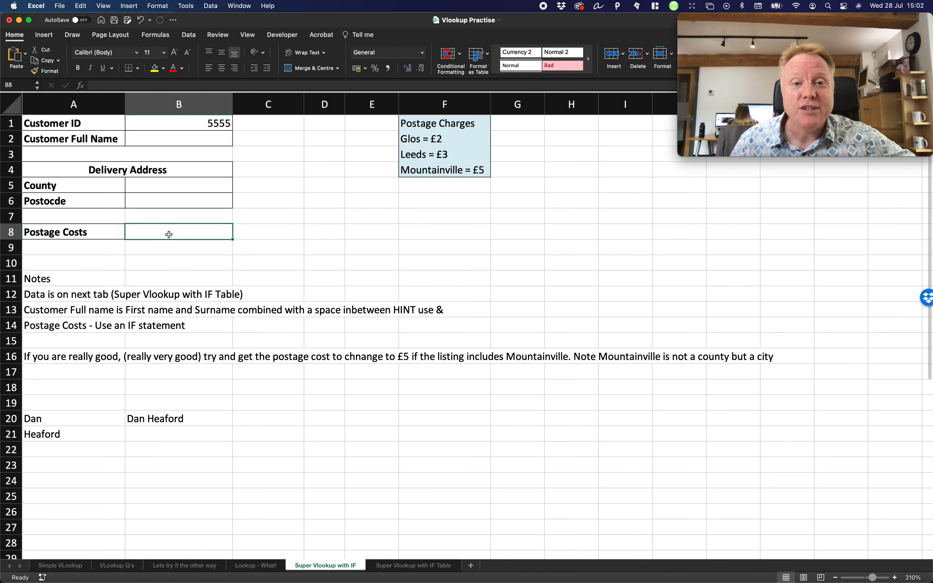
pyautogui.hscroll(2, 169, 234)
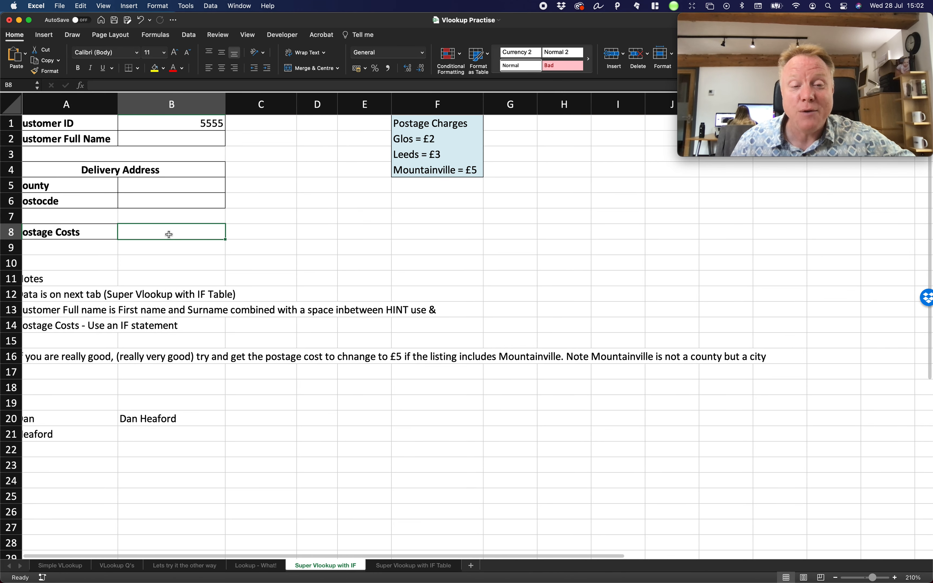
pyautogui.hscroll(-1, 169, 234)
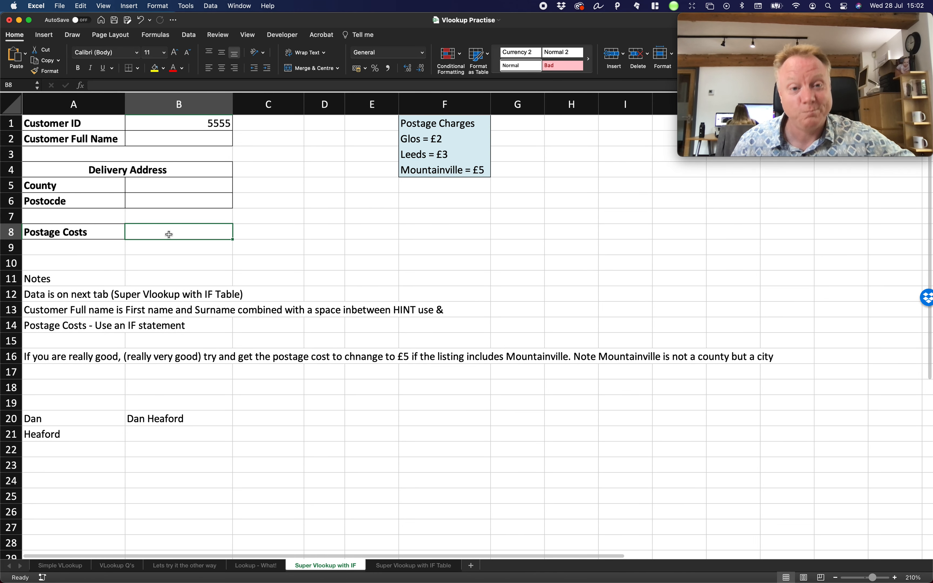
pyautogui.hscroll(1, 169, 234)
pyautogui.hscroll(-1, 169, 235)
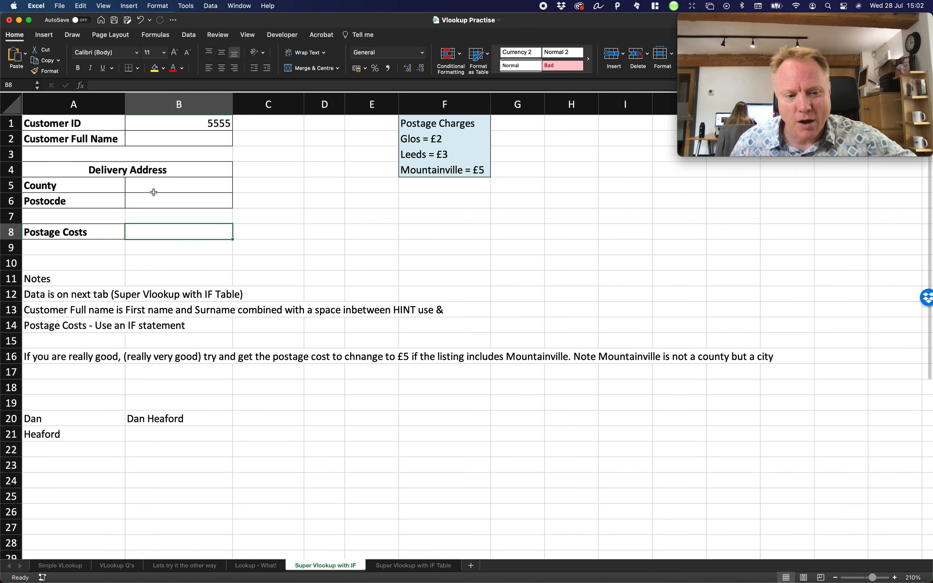
# Go through the Address 1, City, County and Postcode answer cells B20 to B23 on the VLookup Q's sheet
pyautogui.click(139, 566)
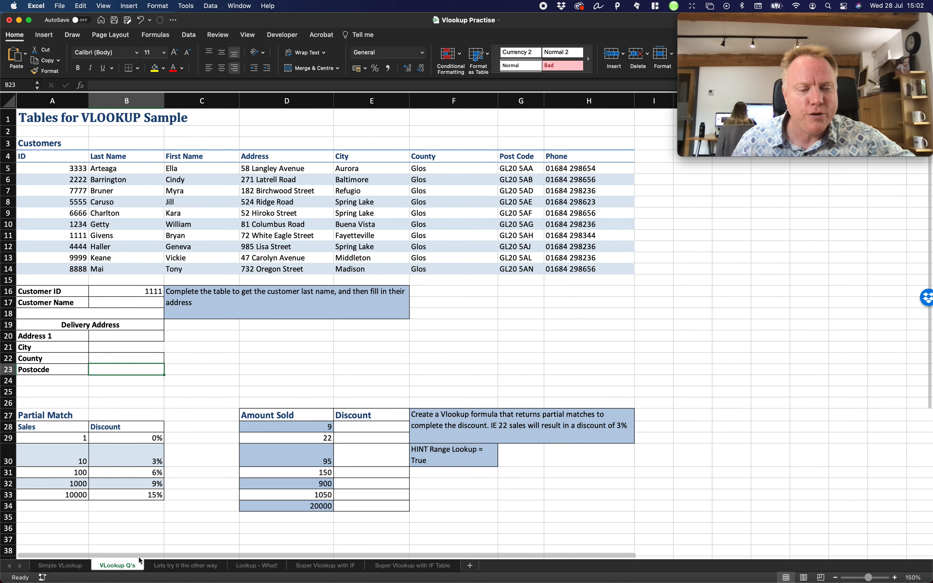
pyautogui.click(144, 334)
pyautogui.click(140, 349)
pyautogui.click(138, 359)
pyautogui.click(140, 368)
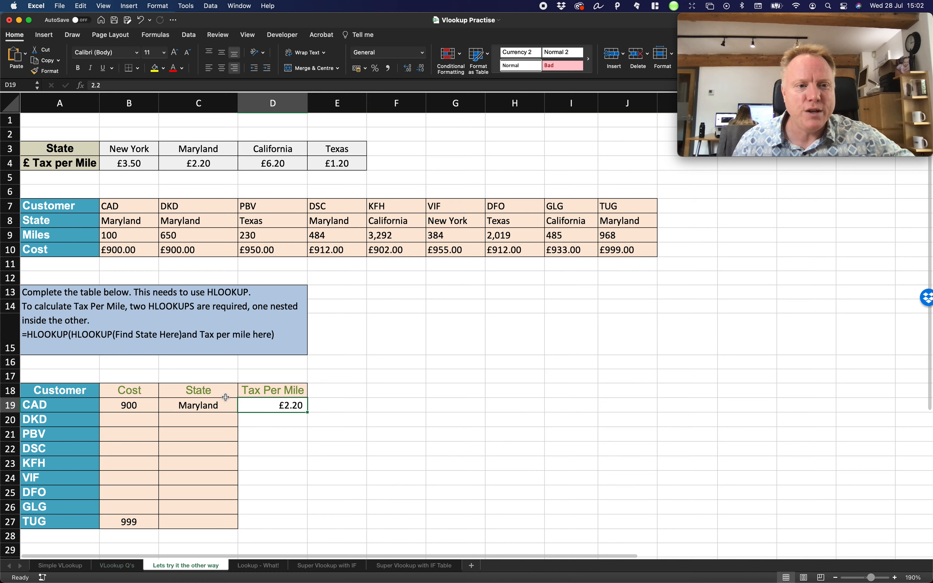
# Highlight the Cost column B19:B27 on the Lets try it the other way sheet, and return to the VLookup Q's sheet
pyautogui.click(172, 564)
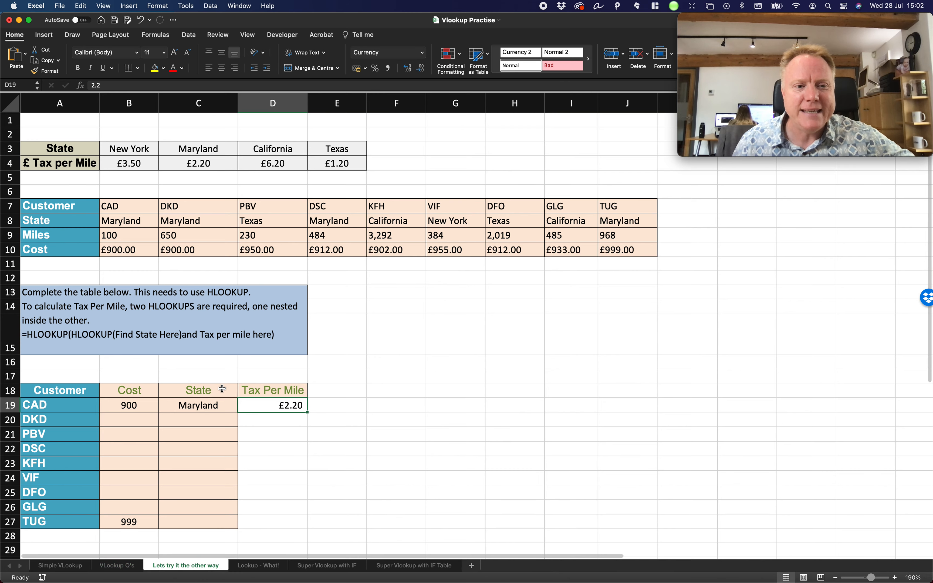
pyautogui.moveTo(145, 410); pyautogui.dragTo(146, 519)
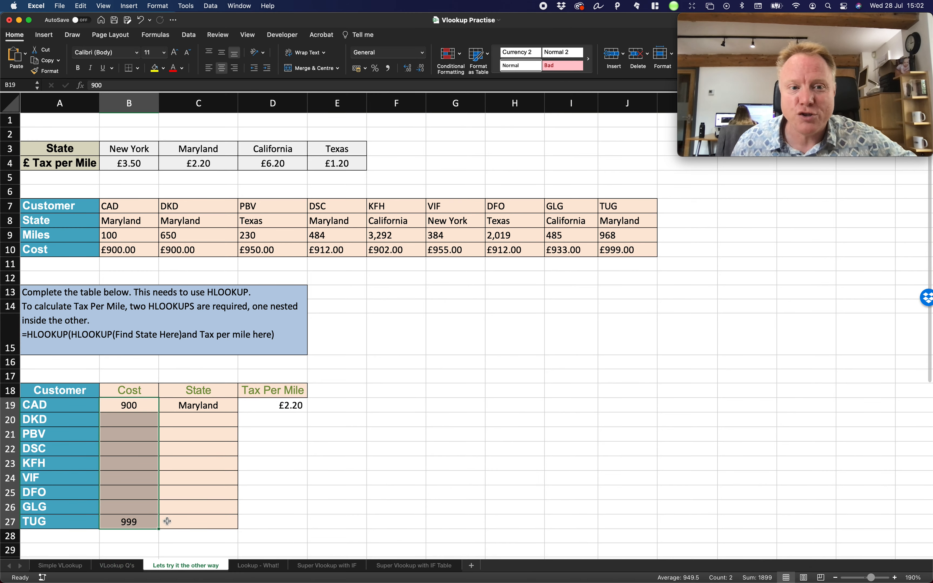
pyautogui.hotkey('ctrl', 'pageup')
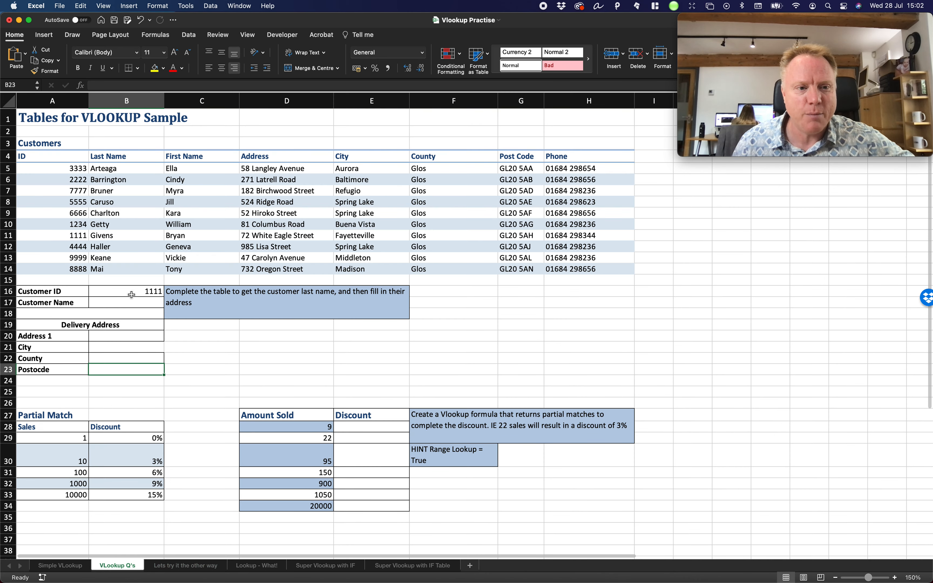
# Review the customer name and delivery address block, and compare the Partial Match table A29:B33 with the Discount cells E28 and E29
pyautogui.moveTo(137, 298); pyautogui.dragTo(133, 370)
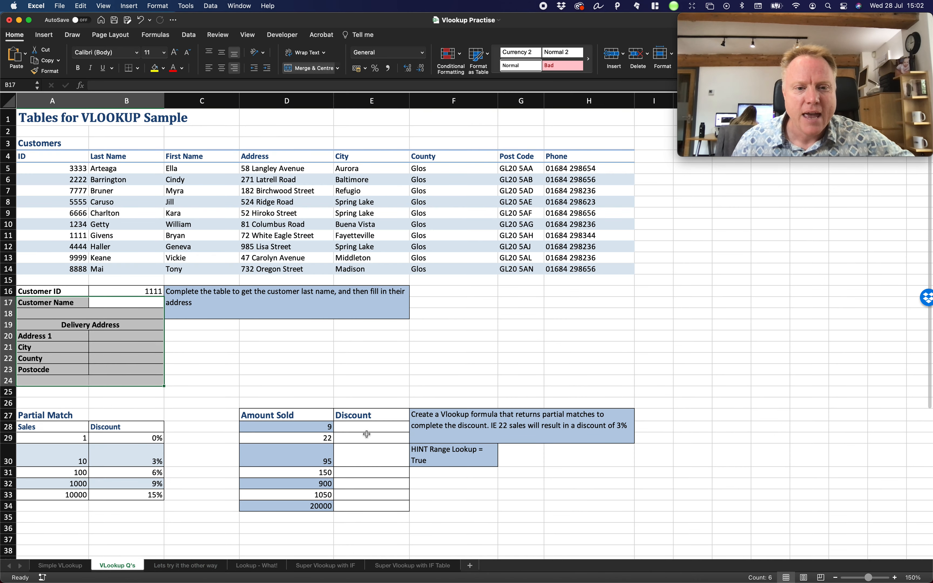
pyautogui.click(363, 436)
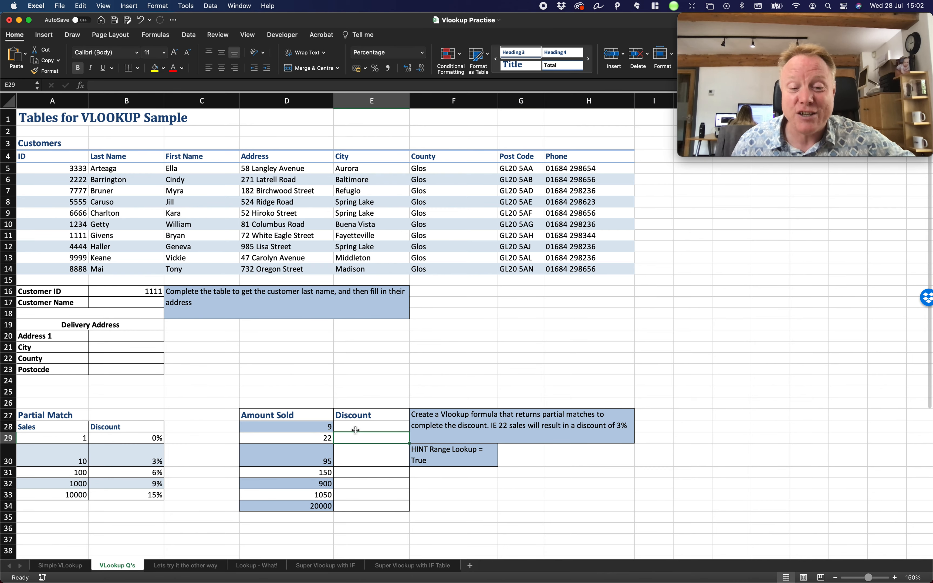
pyautogui.moveTo(59, 440); pyautogui.dragTo(119, 491)
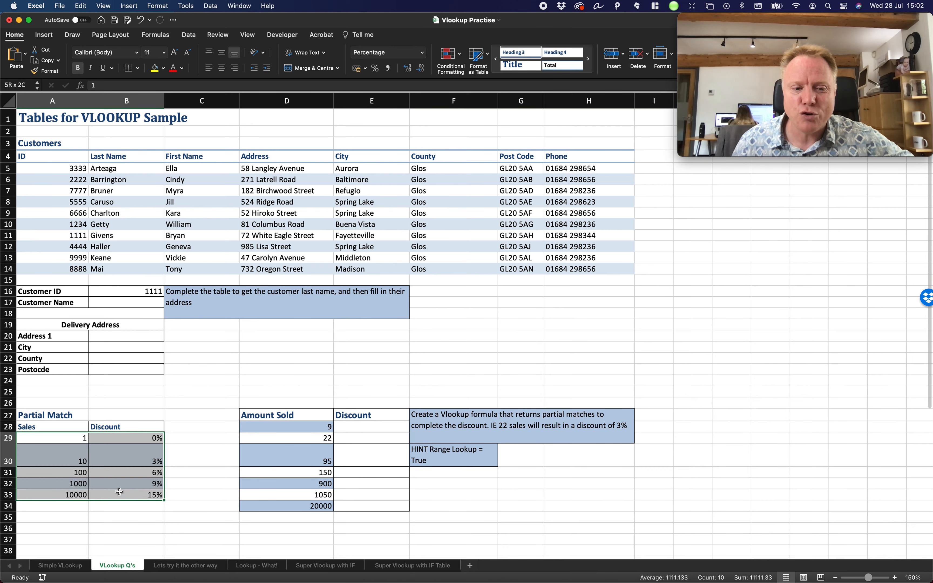
pyautogui.click(351, 430)
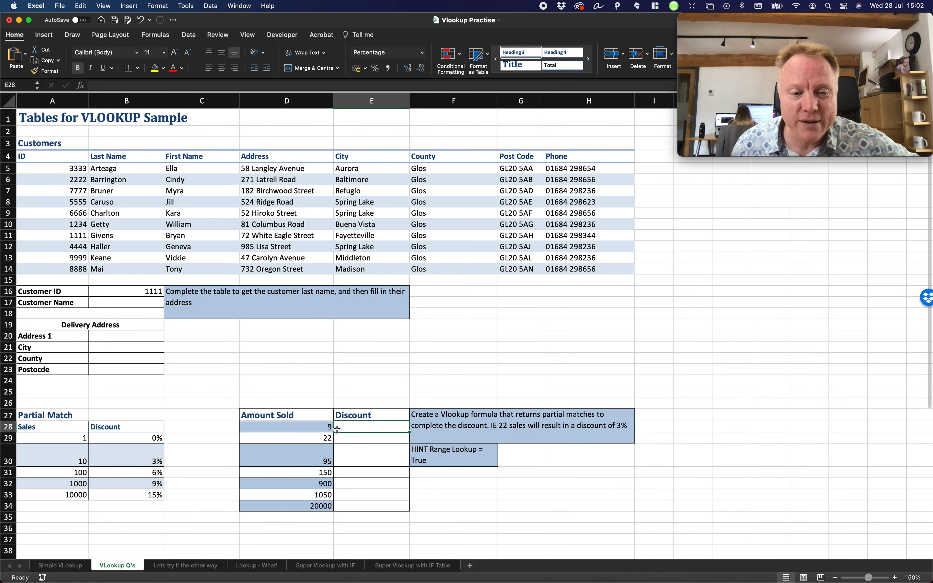
# Examine the arguments of the LOOKUP formula in B28 on the Lookup - What! sheet, and close the cell unchanged
pyautogui.click(265, 567)
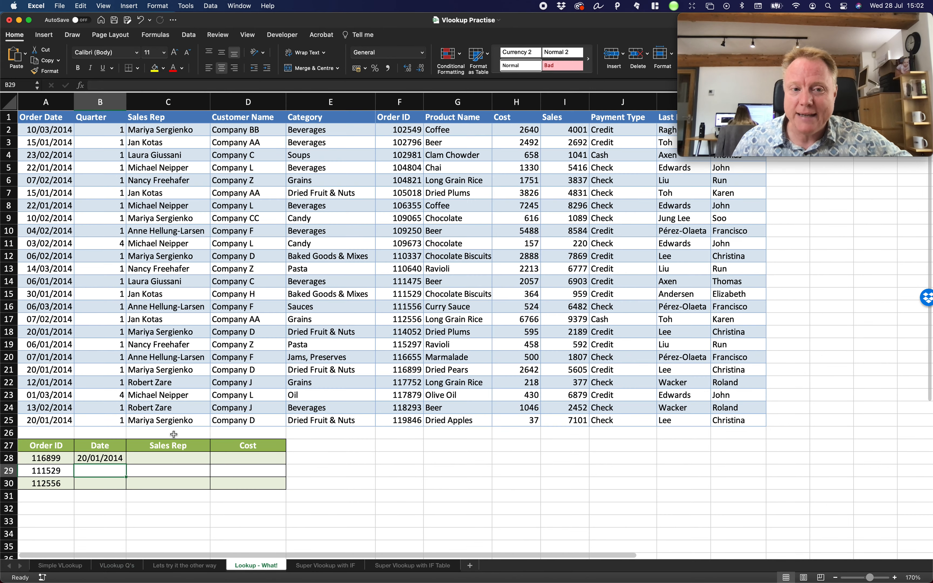
pyautogui.doubleClick(118, 460)
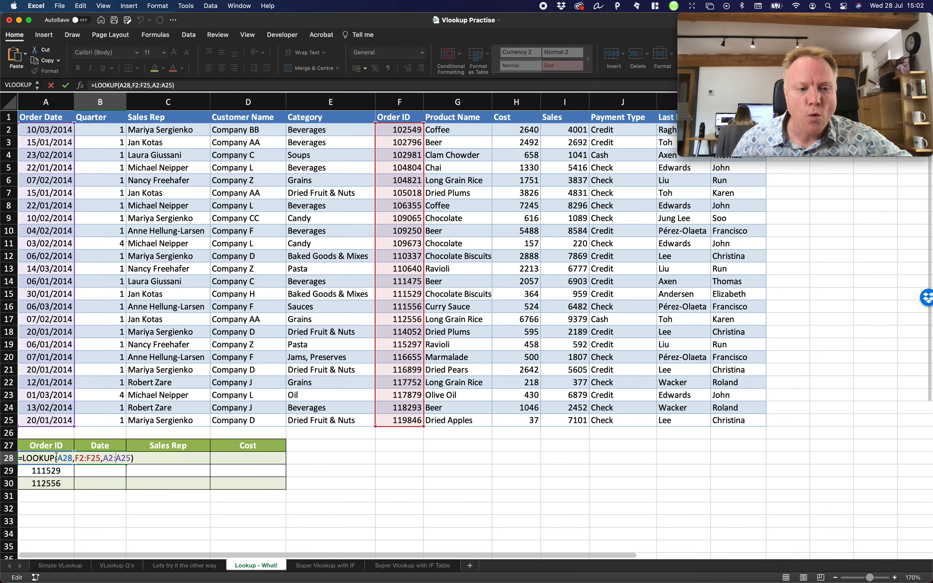
pyautogui.moveTo(65, 457); pyautogui.dragTo(67, 457)
pyautogui.moveTo(73, 458); pyautogui.dragTo(129, 458)
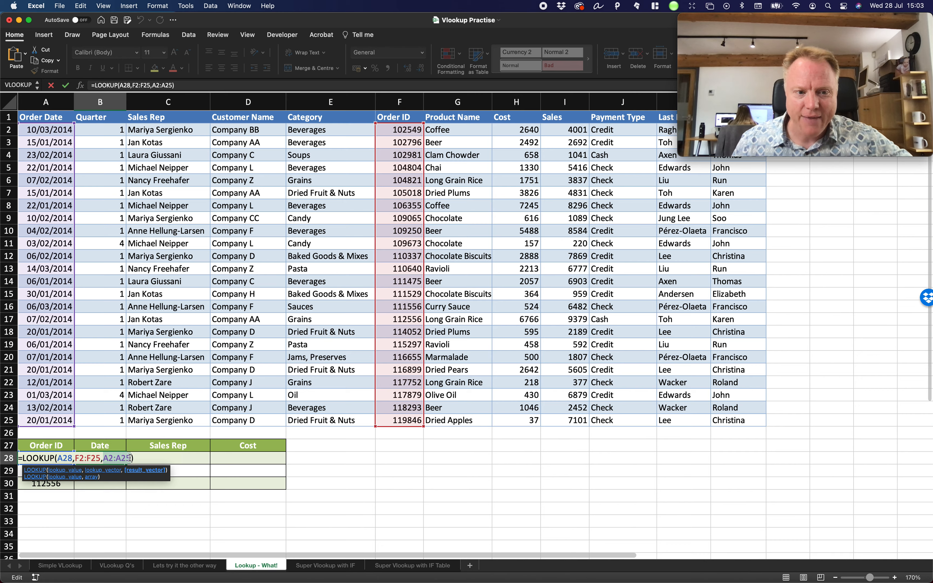
pyautogui.press('Return')
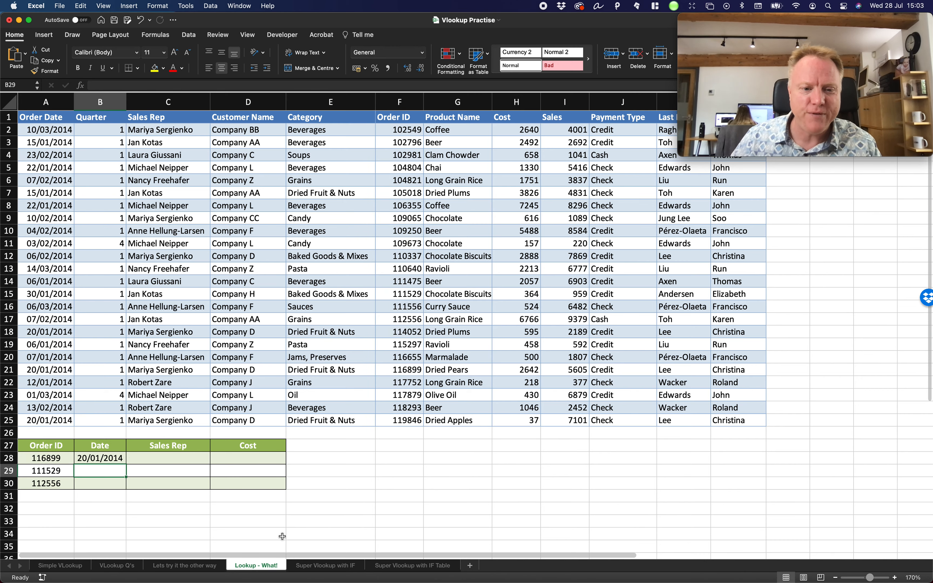
# Return to the Super Vlookup with IF sheet and select the County and Postcode answer cells B5:B6
pyautogui.click(325, 565)
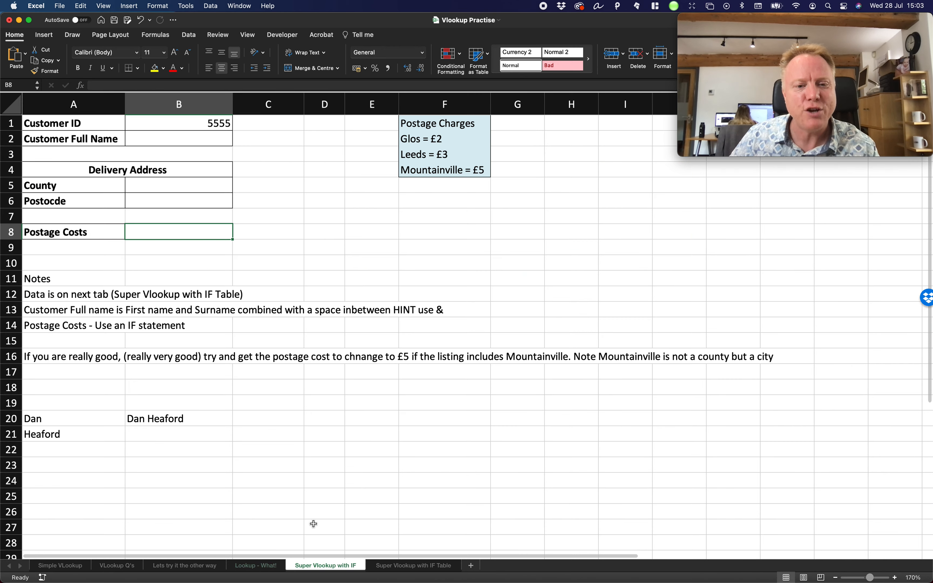
pyautogui.moveTo(181, 183); pyautogui.dragTo(188, 195)
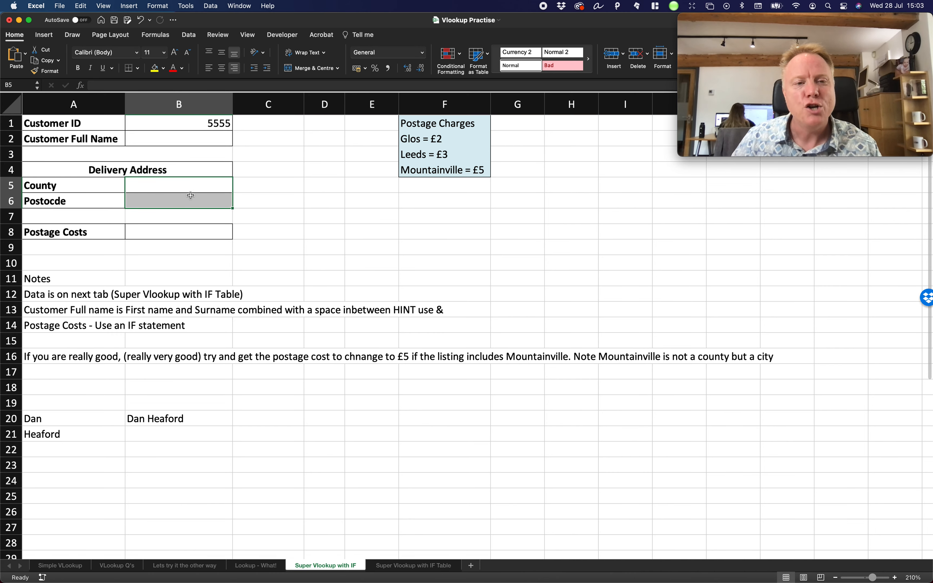